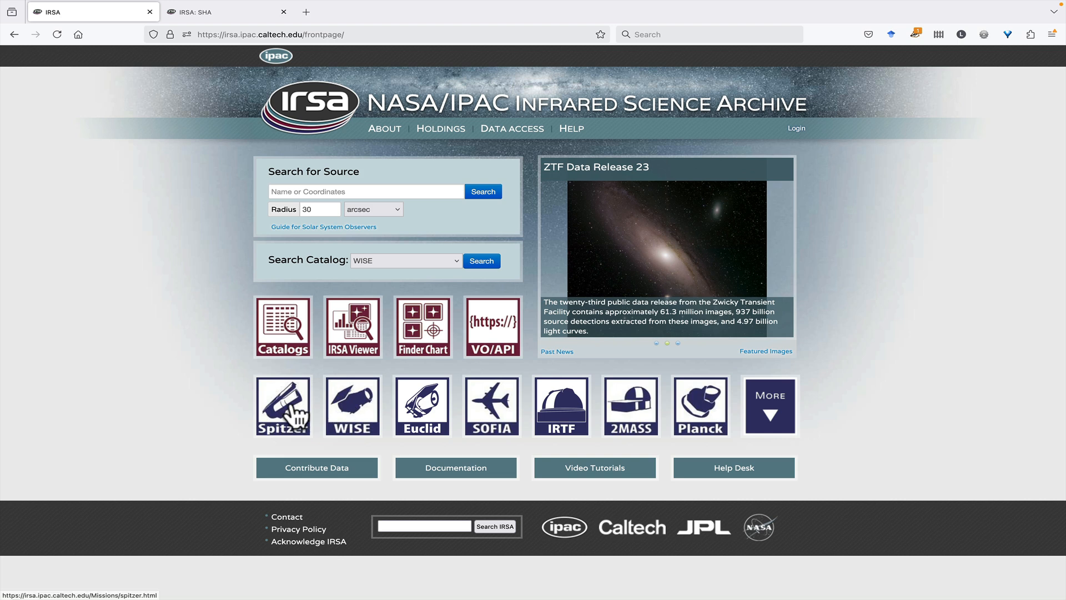
Open the Spitzer mission's Heritage Archive and enter M16 as the single-object position search target, resolved with NED then Simbad
left_click(291, 404)
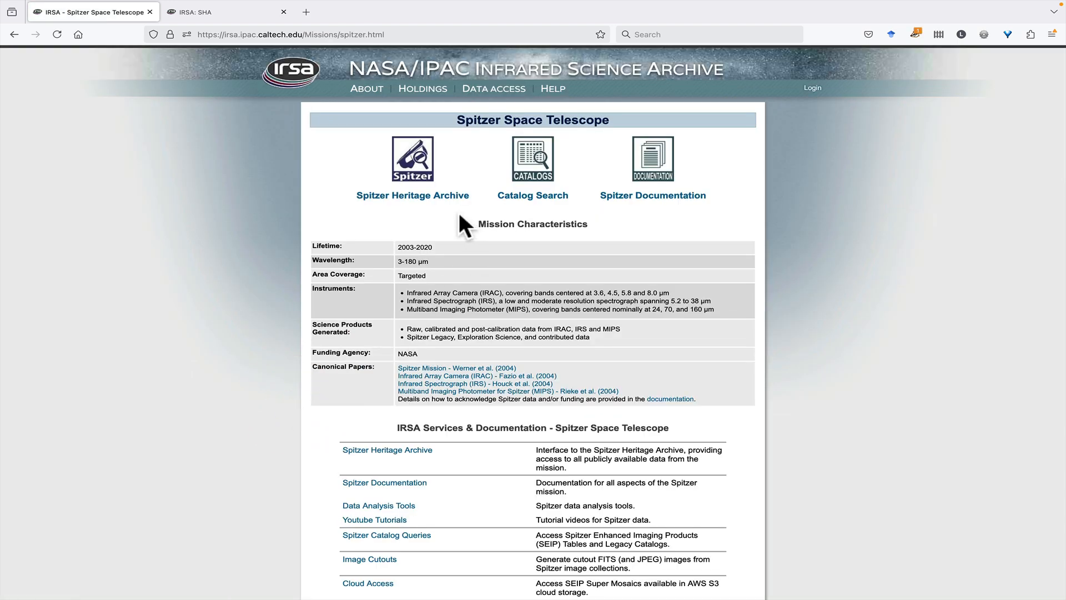
left_click(421, 165)
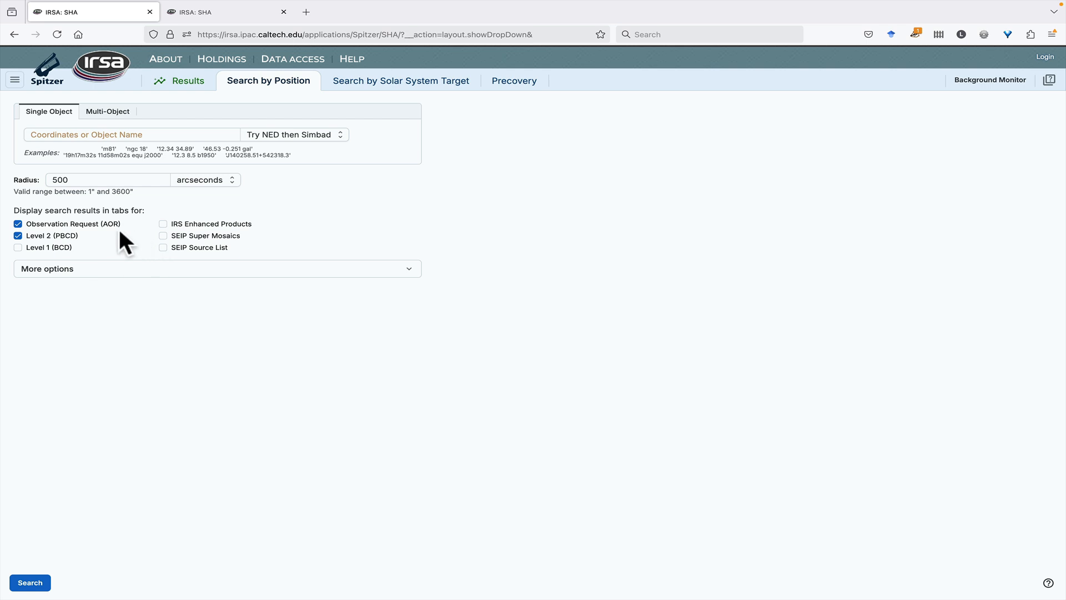
left_click(98, 135)
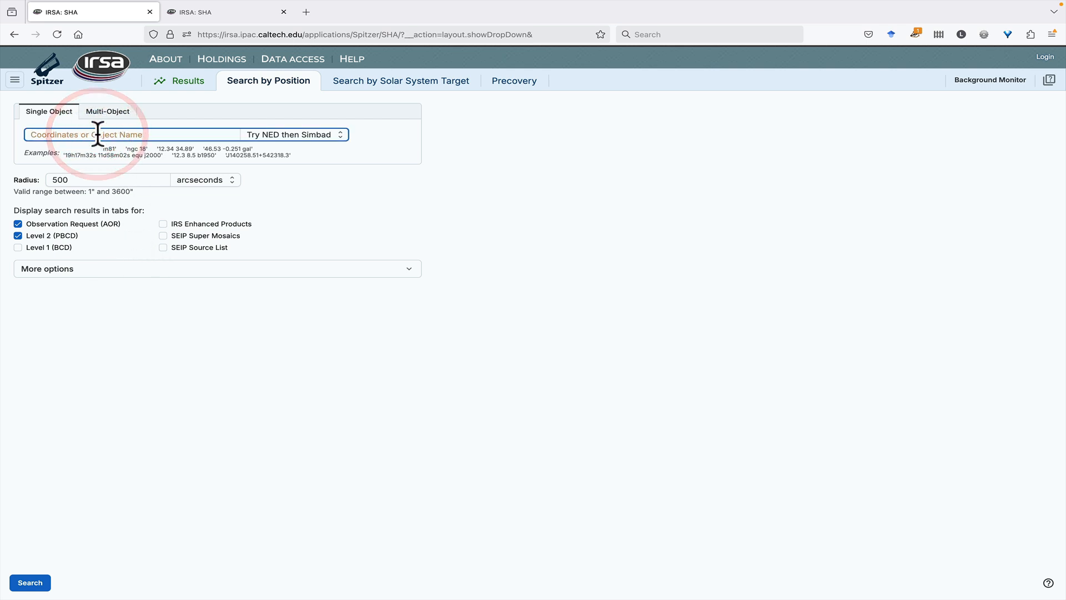
left_click(303, 136)
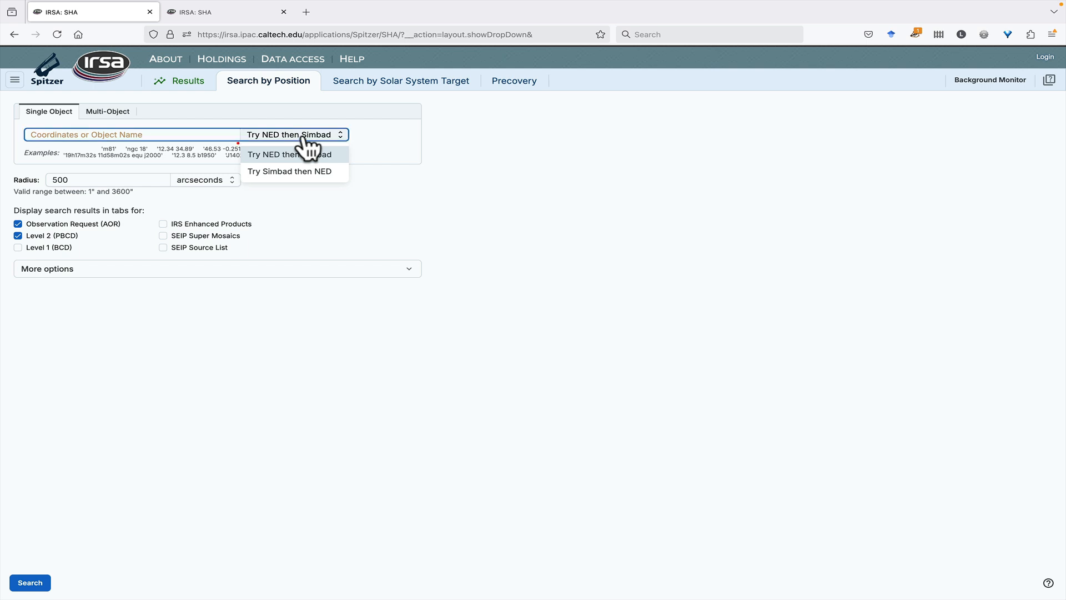
left_click(306, 136)
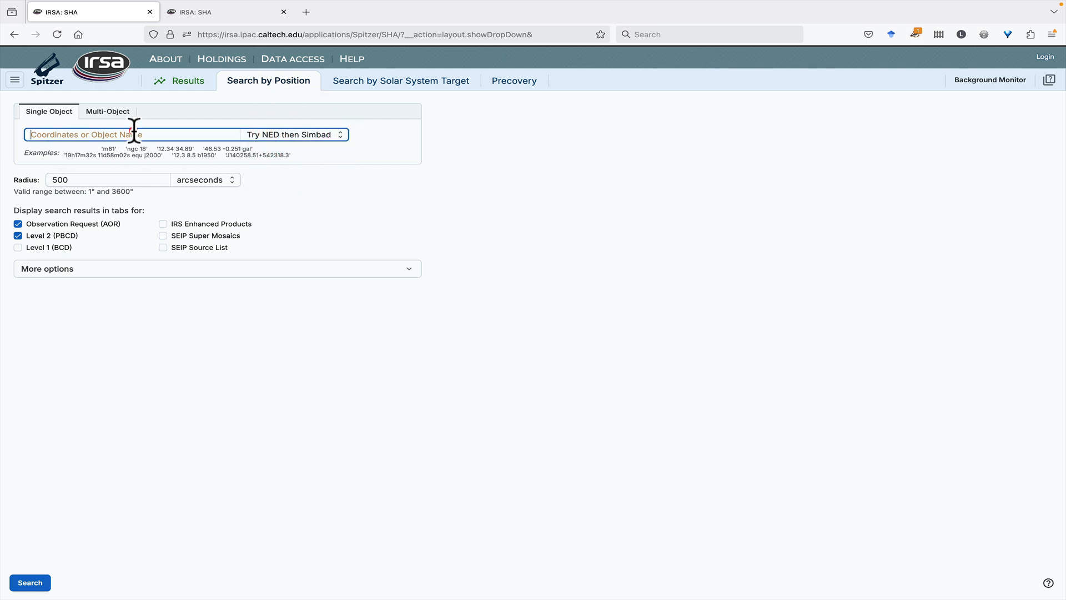
left_click(133, 135)
type("M16")
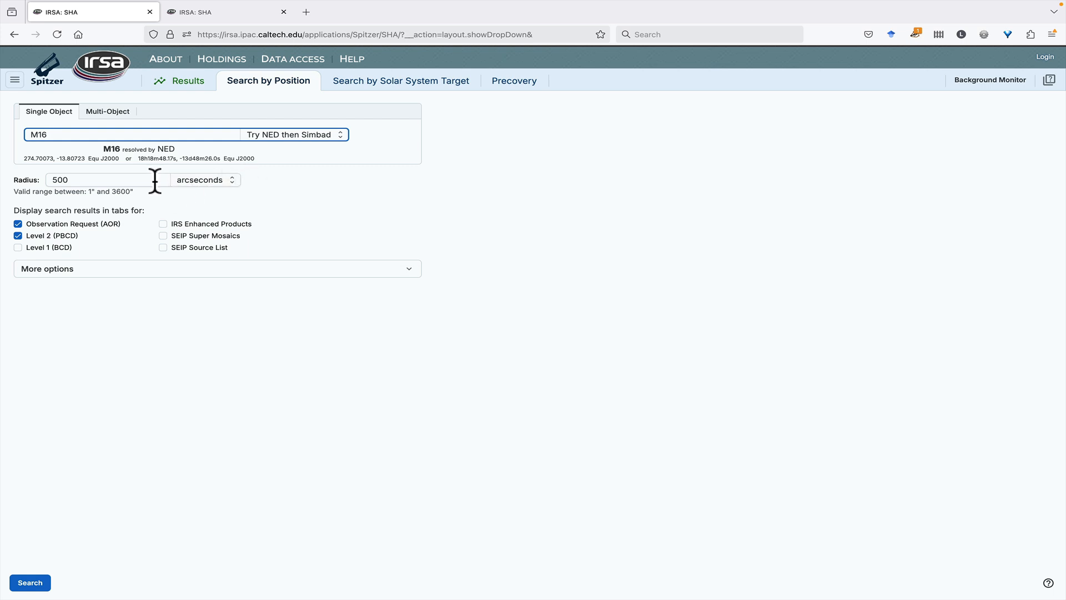
Switch the search radius unit to arcminutes and select the radius value's decimals
left_click(205, 180)
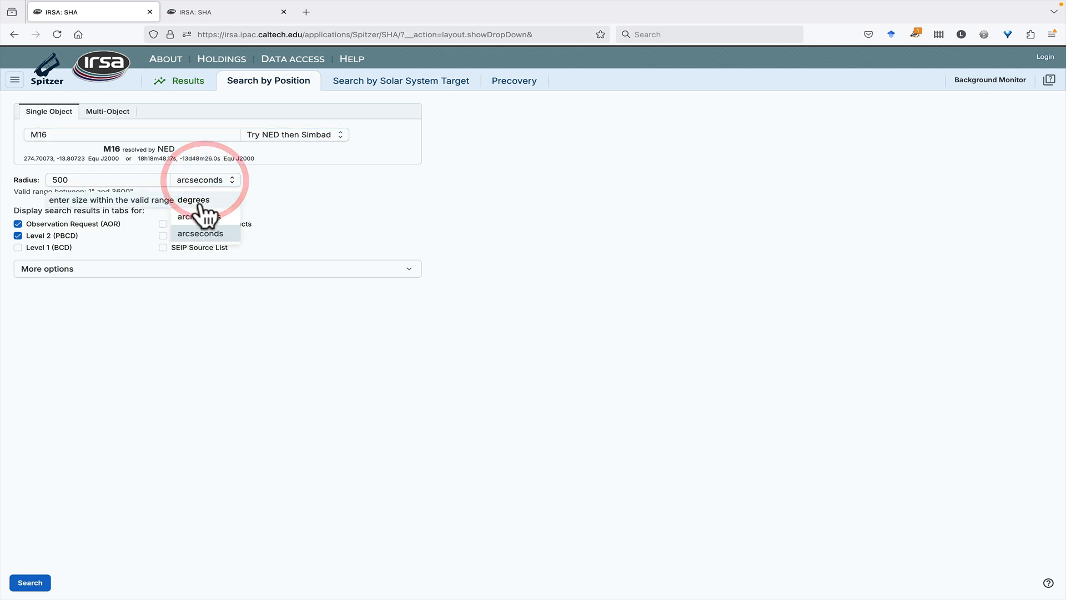
left_click(206, 216)
double_click(83, 177)
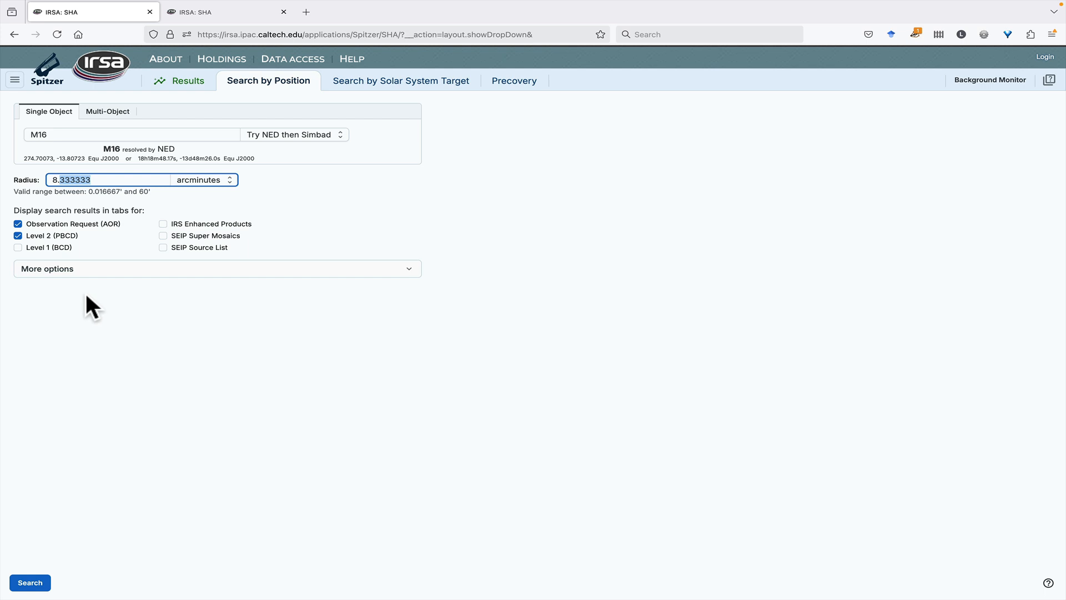
Also include Level 1 (BCD), IRS Enhanced Products, SEIP Super Mosaics and SEIP Source List in the search results
left_click(18, 247)
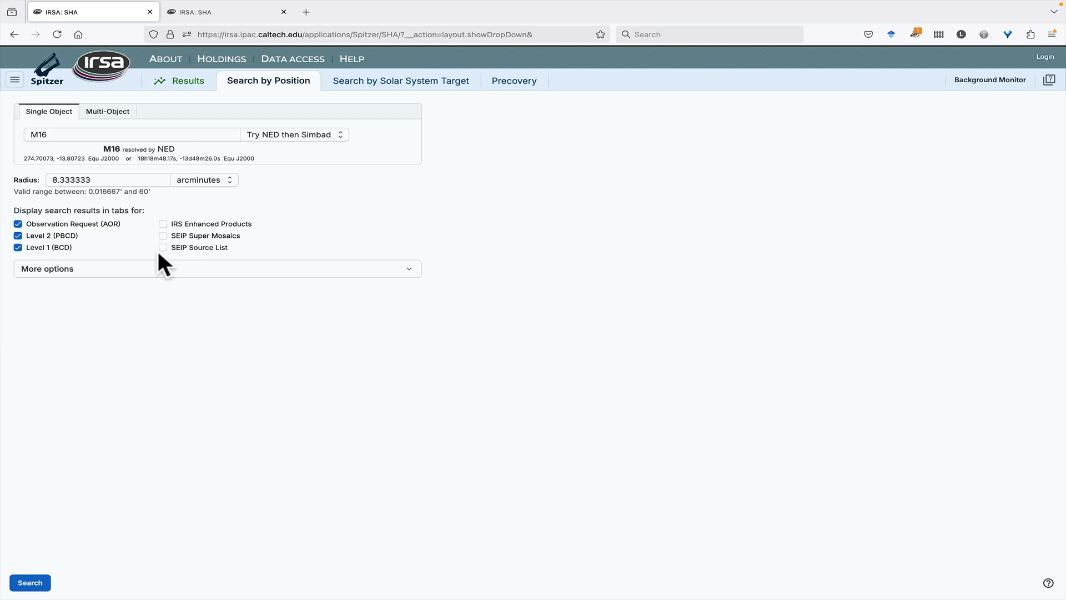
left_click(163, 224)
left_click(162, 236)
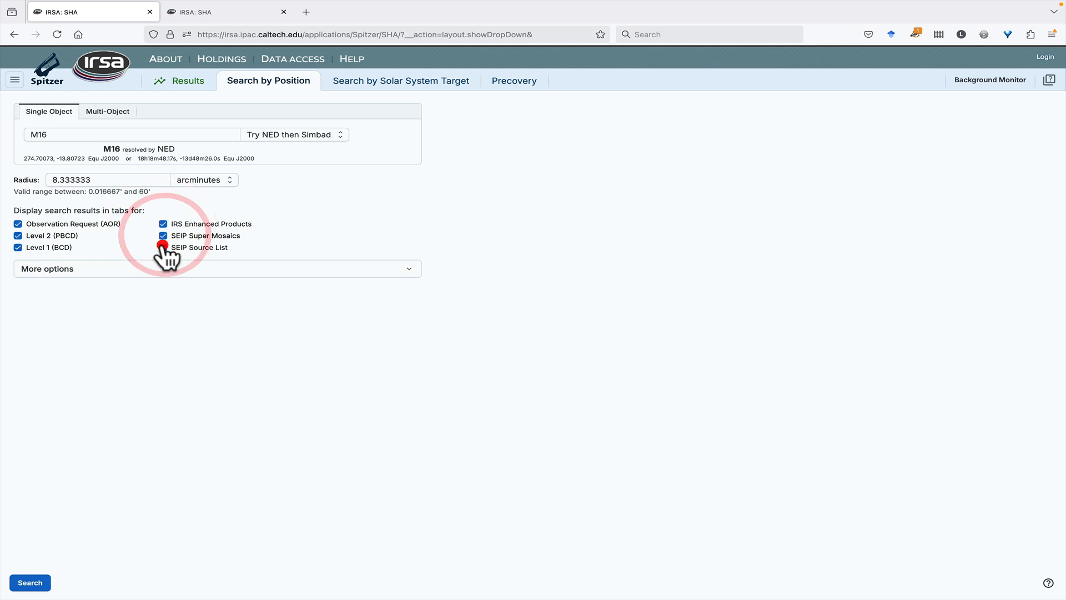
left_click(162, 247)
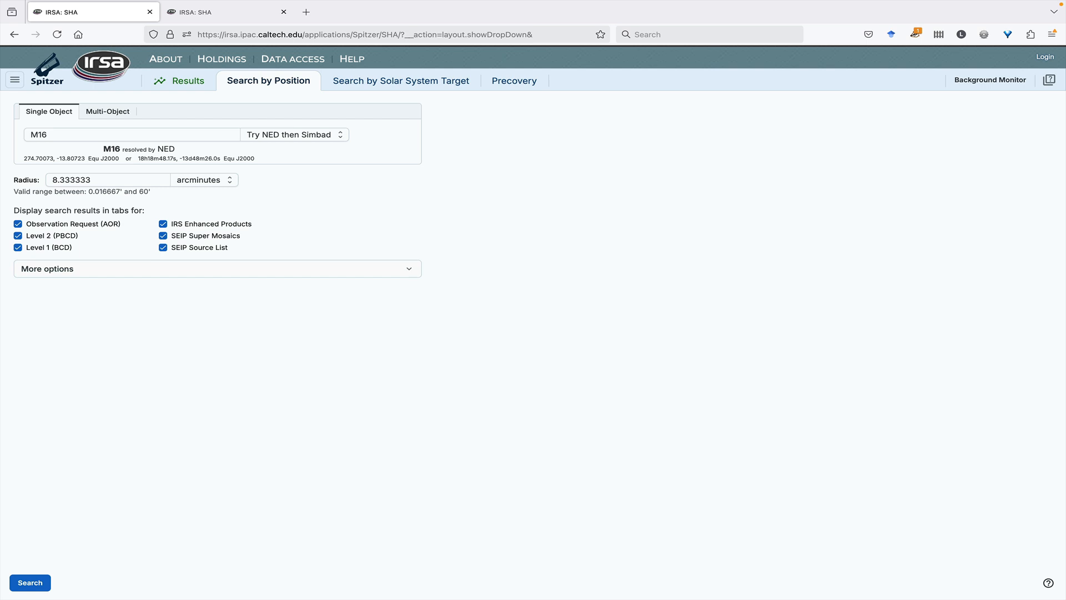
View the multi-object position form, and choose Neptune (NAIF ID 899) as the moving target of a solar system search
left_click(119, 110)
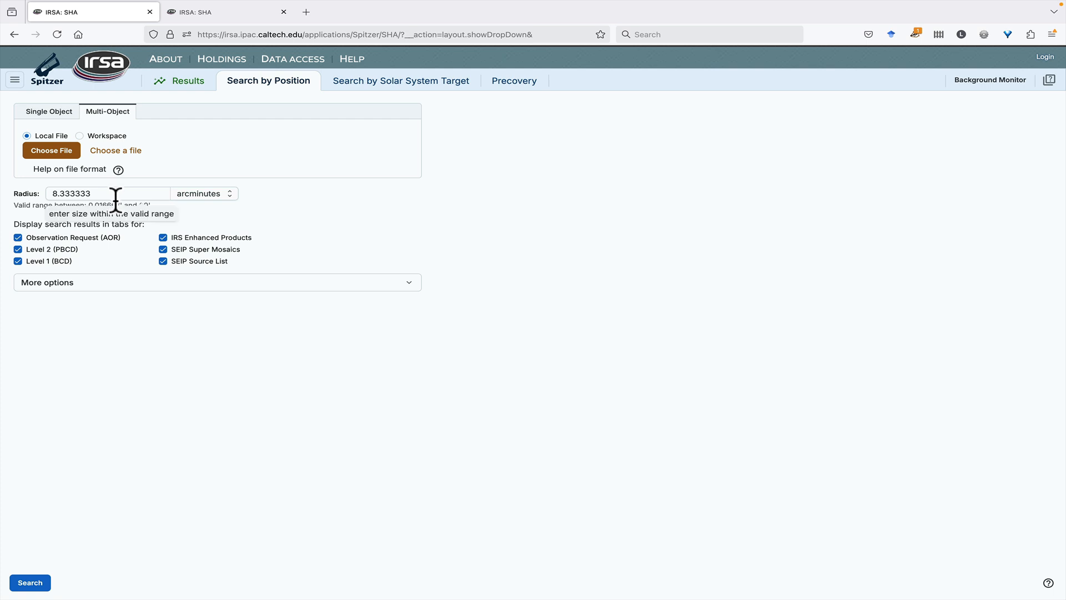
left_click(354, 93)
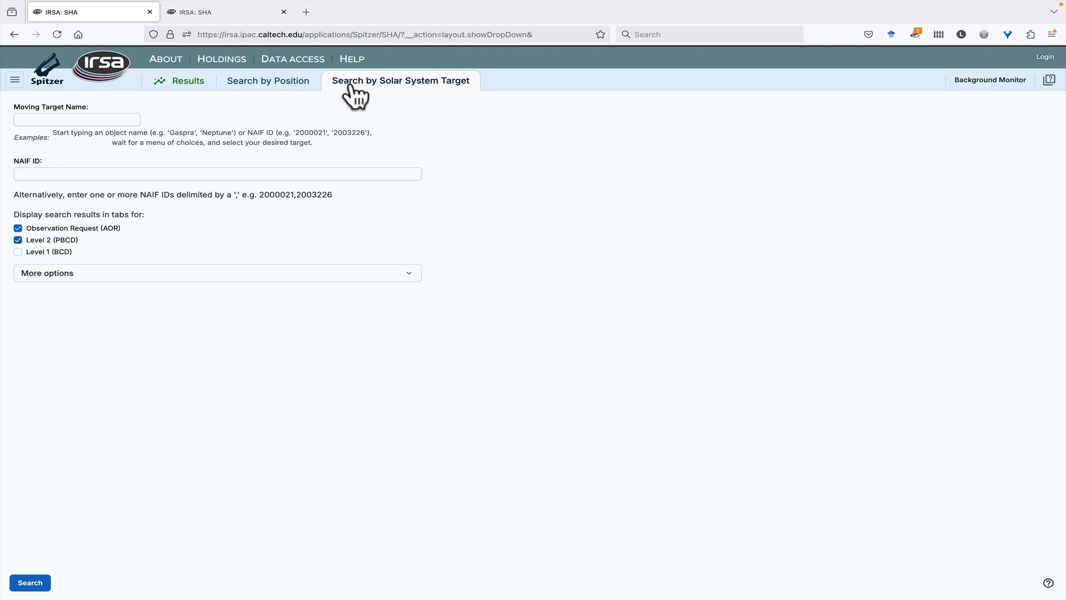
left_click(84, 119)
type("Neptune")
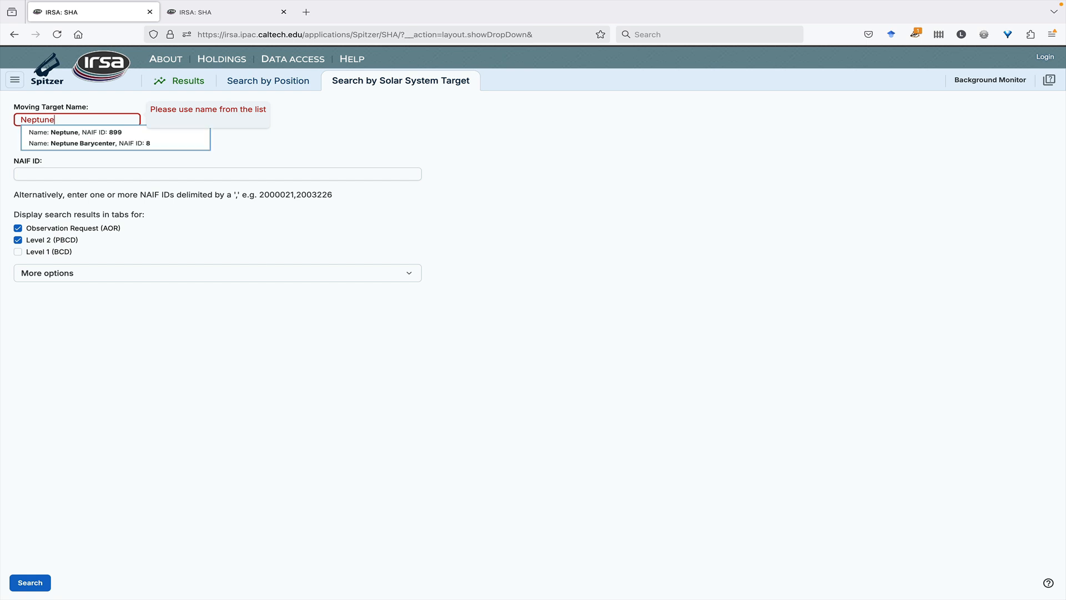
left_click(73, 132)
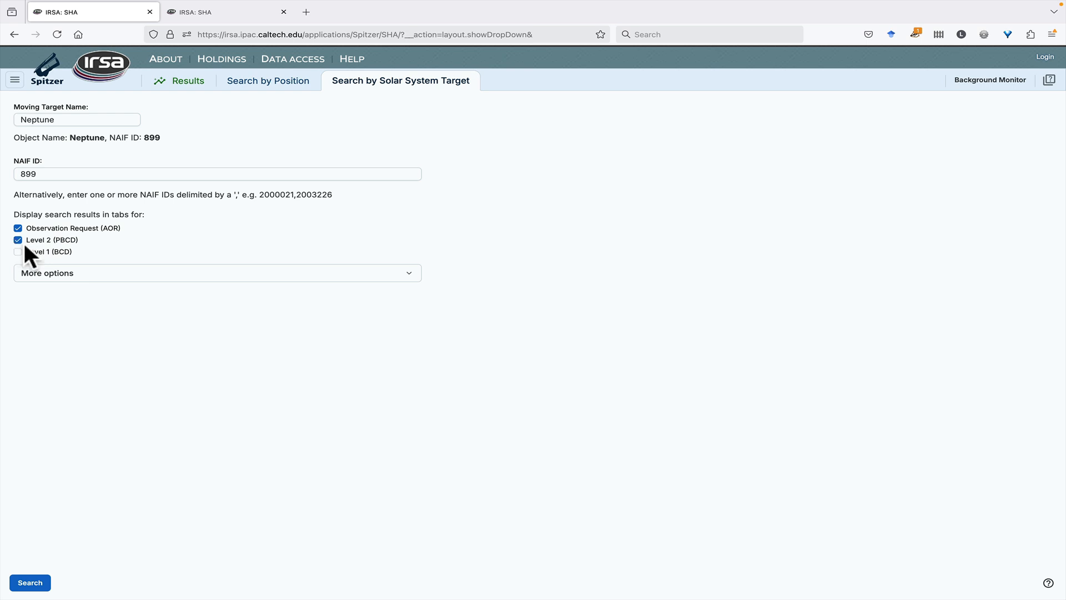
Open the Precovery search and choose the asteroid 832 Karin as its object
left_click(14, 80)
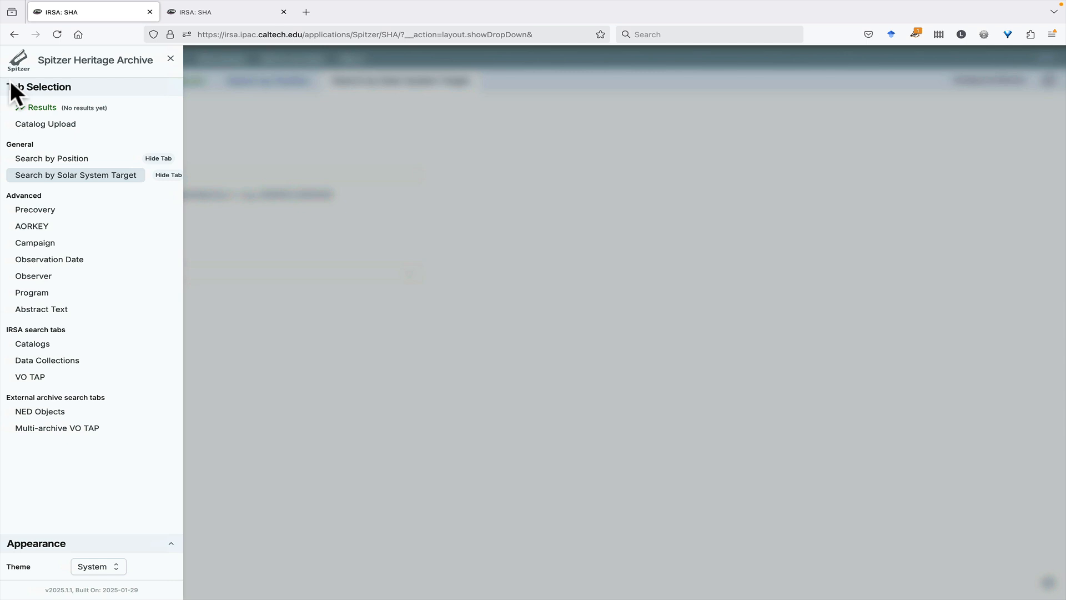
left_click(47, 211)
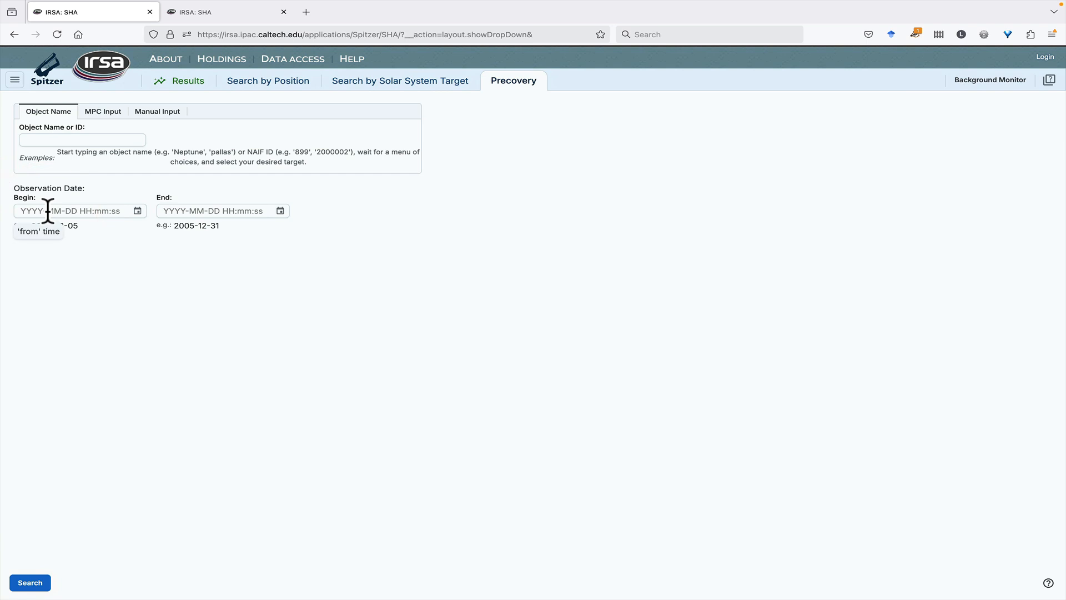
left_click(75, 136)
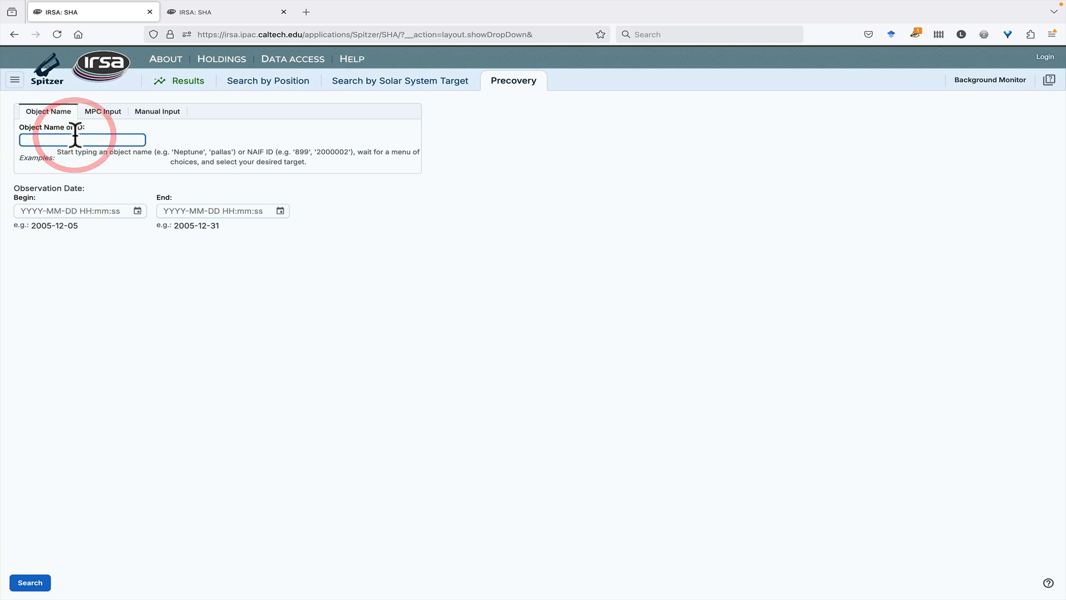
type("Karin")
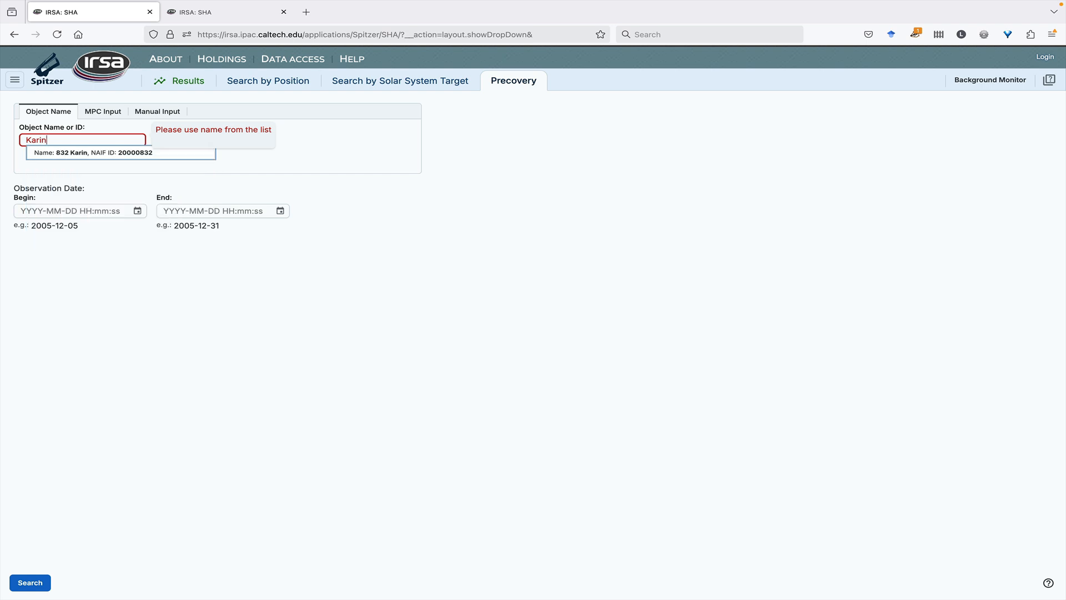
left_click(72, 152)
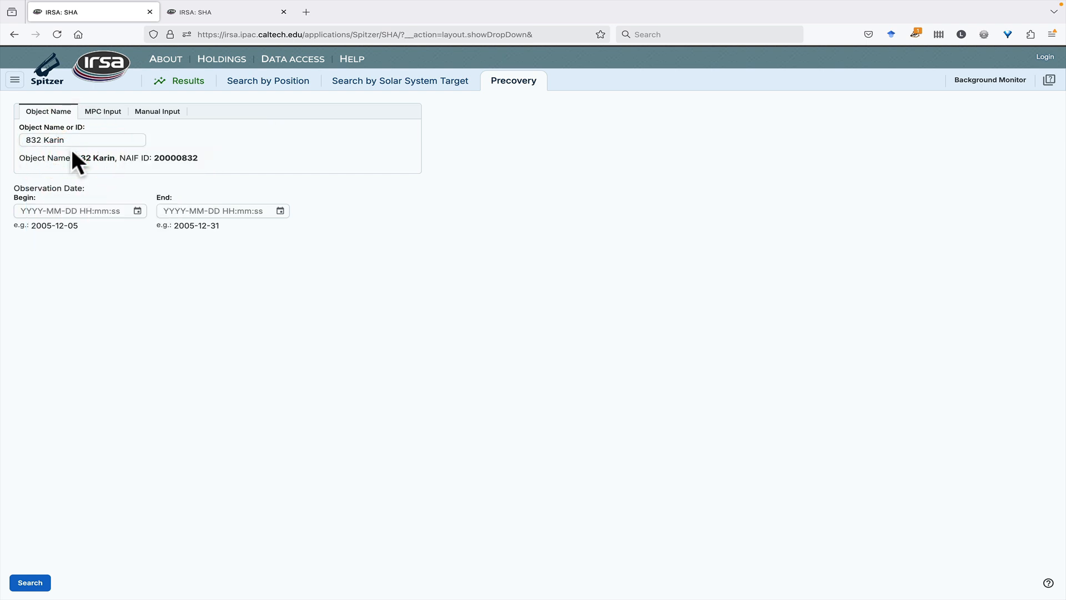
Set the Precovery observation dates to begin on 2005-12-05 and end on 2005-12-31
left_click_drag(40, 226, 65, 228)
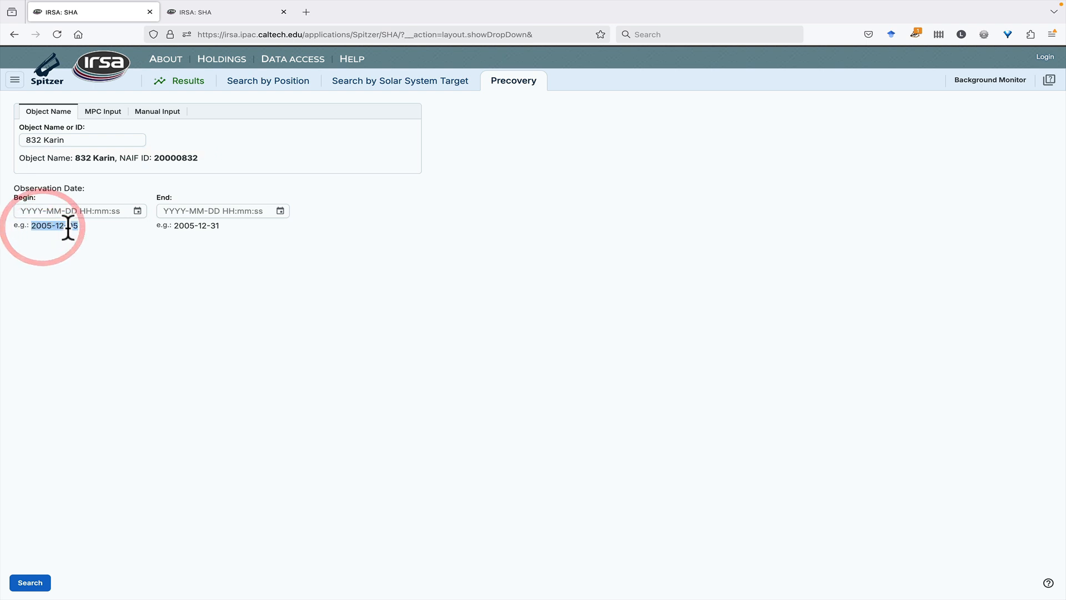
key("ctrl+c")
left_click(67, 210)
key("ctrl+v")
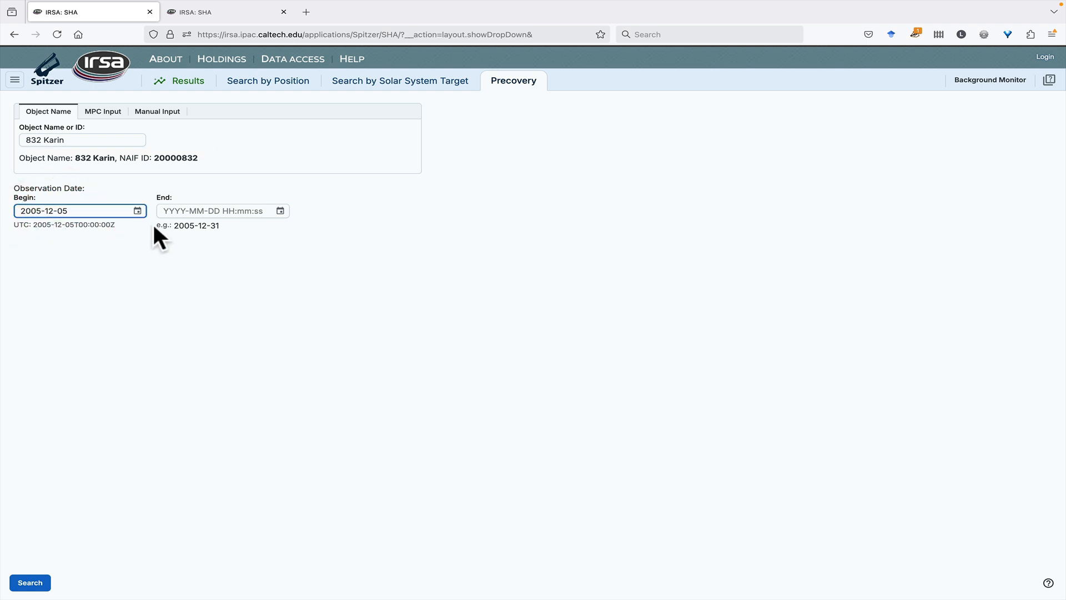
left_click_drag(173, 225, 209, 226)
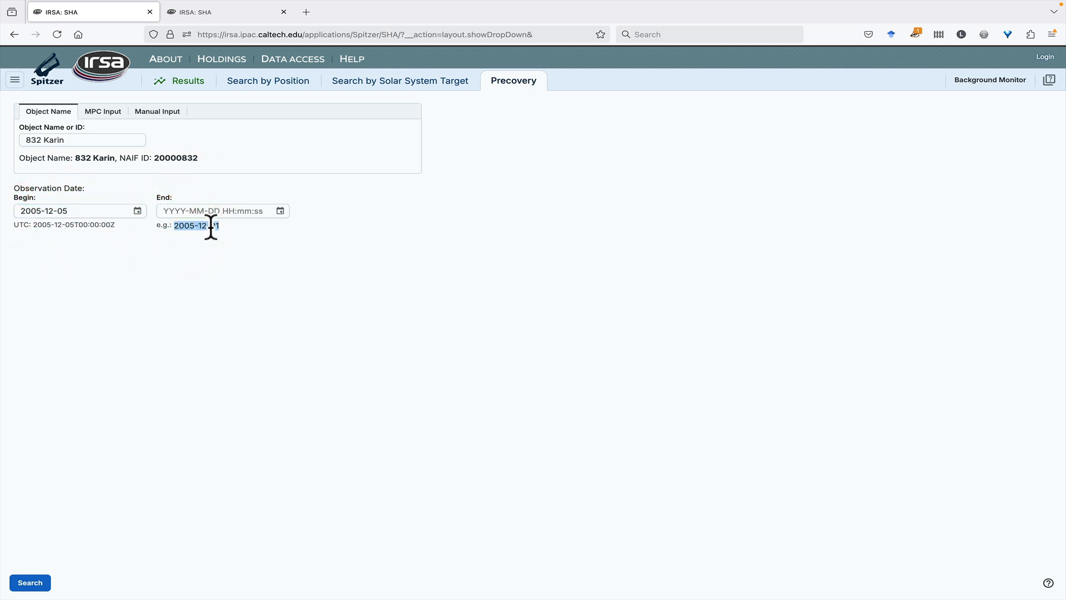
key("ctrl+c")
left_click(216, 210)
key("ctrl+v")
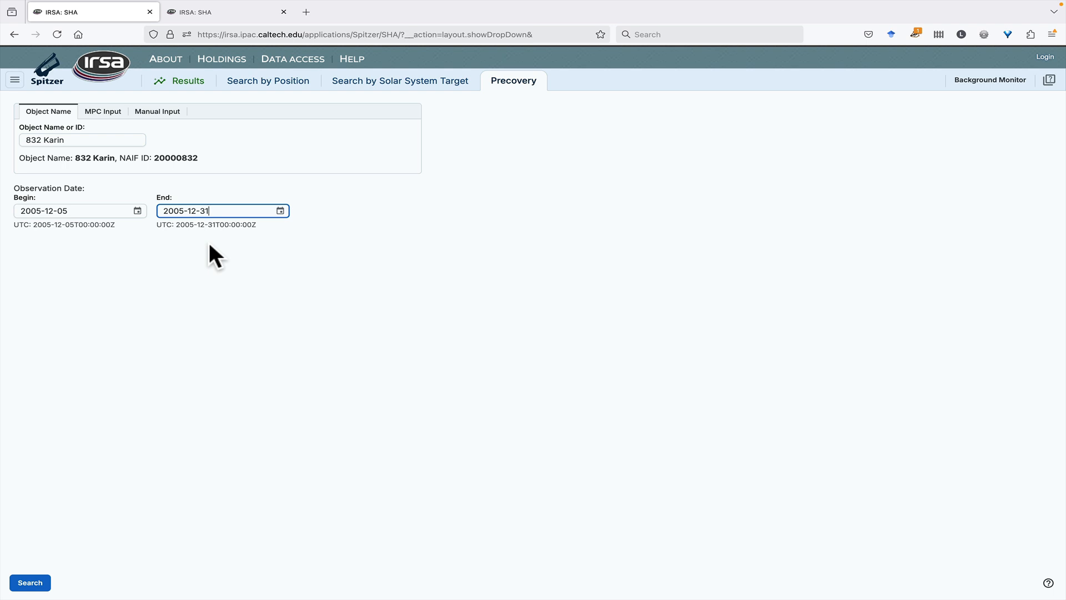
Review the MPC one-line input and manual orbital-element input forms of the Precovery search
left_click(103, 113)
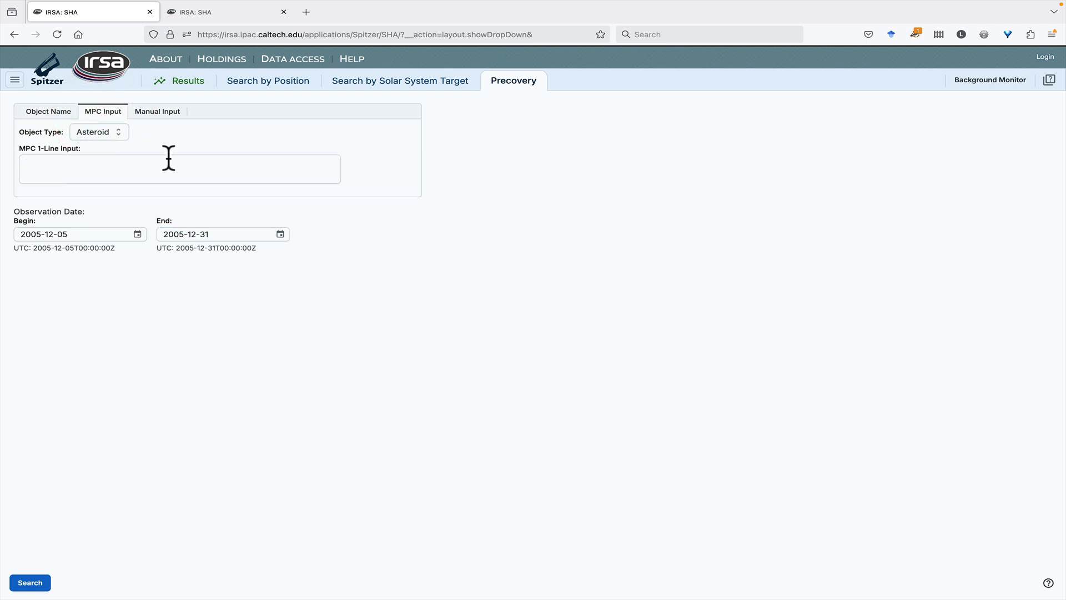
left_click(158, 112)
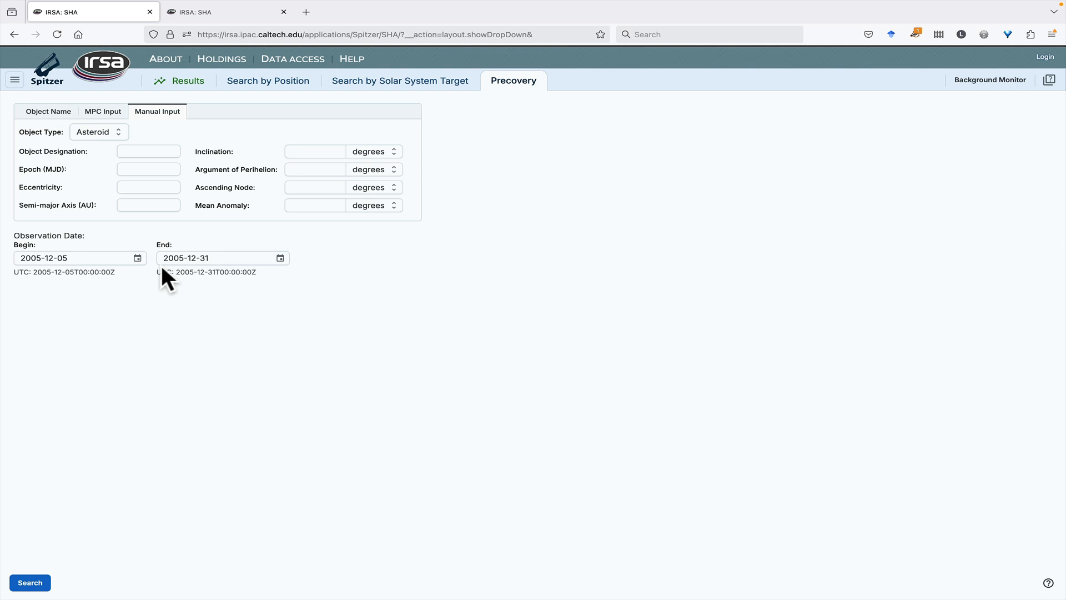
Open the AORKEY, Campaign and Observation Date search forms one after another
left_click(15, 81)
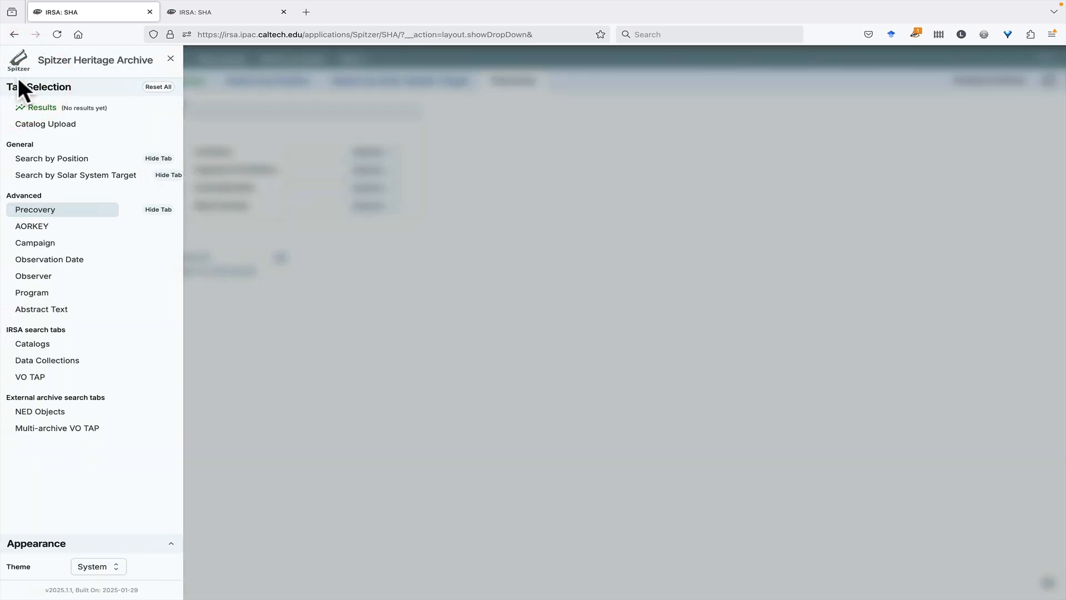
left_click(47, 227)
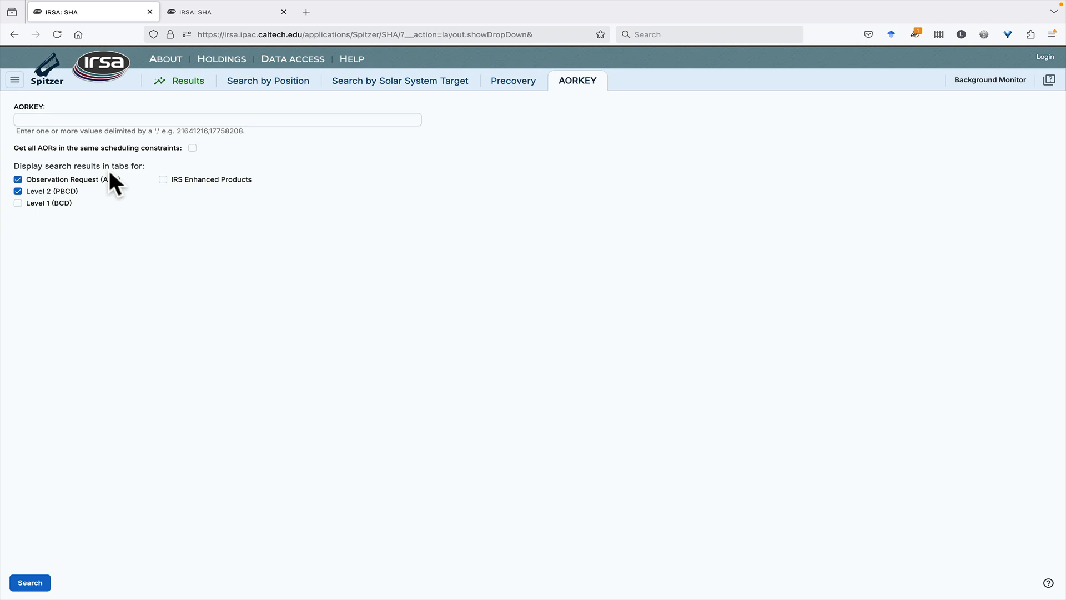
left_click(15, 81)
left_click(30, 243)
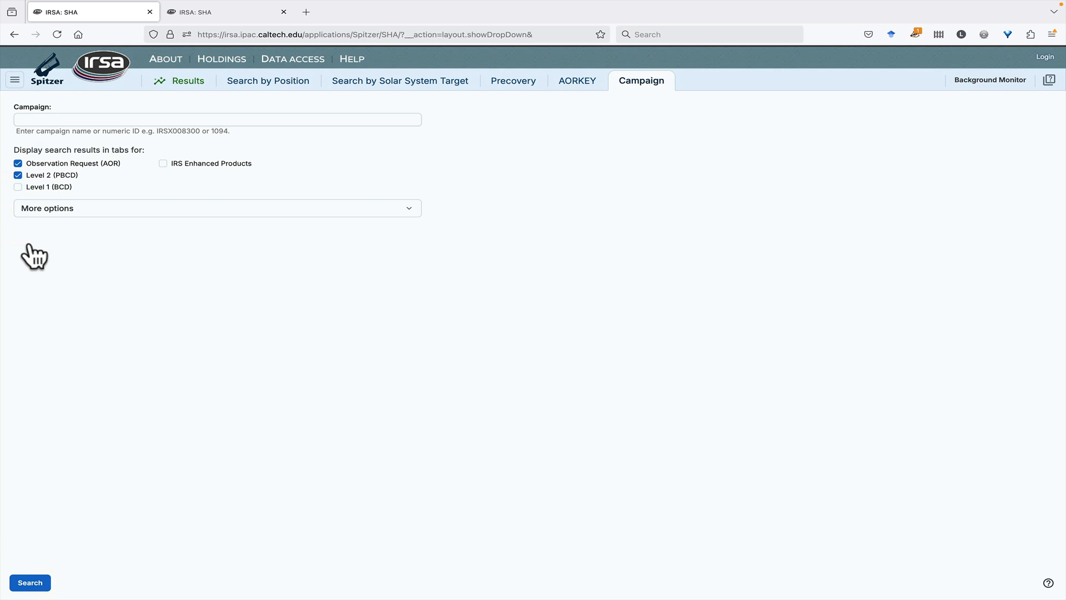
left_click(15, 81)
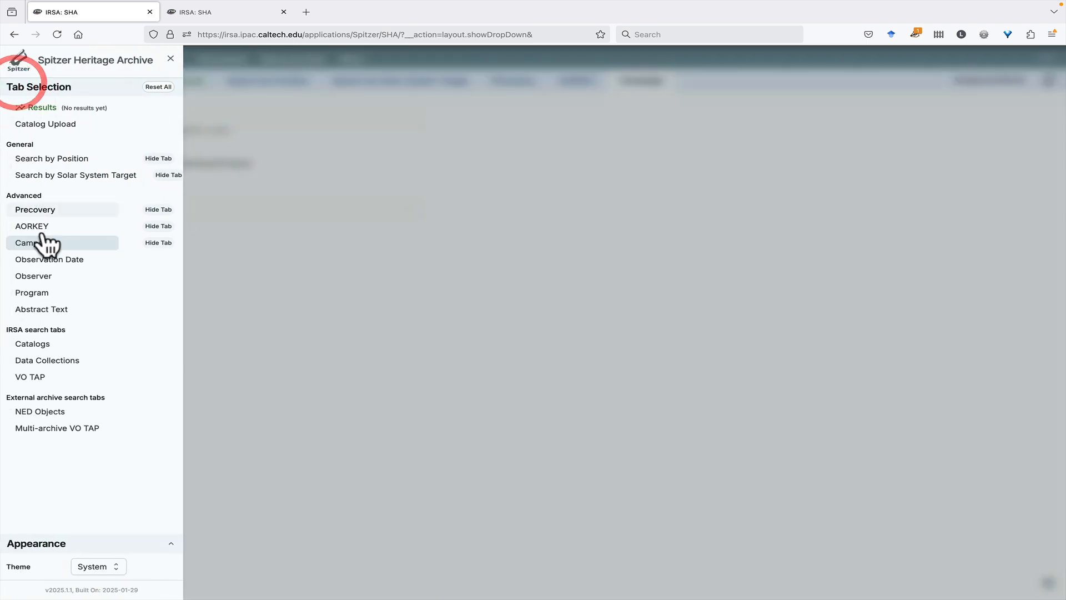
left_click(44, 260)
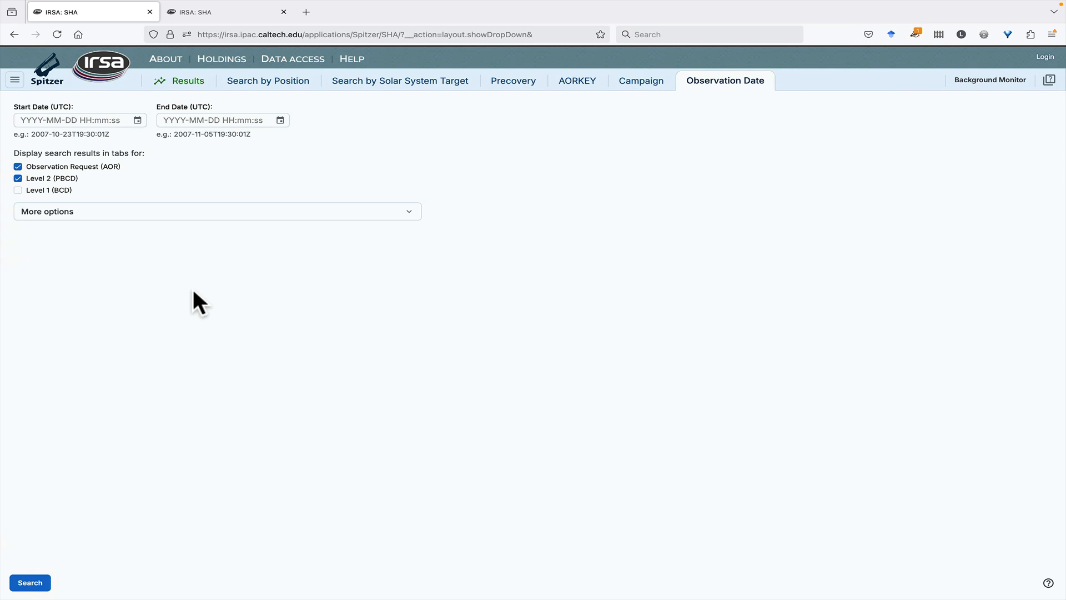
Open the Observer search, enter the observer's surname and choose the first matching observer
left_click(15, 79)
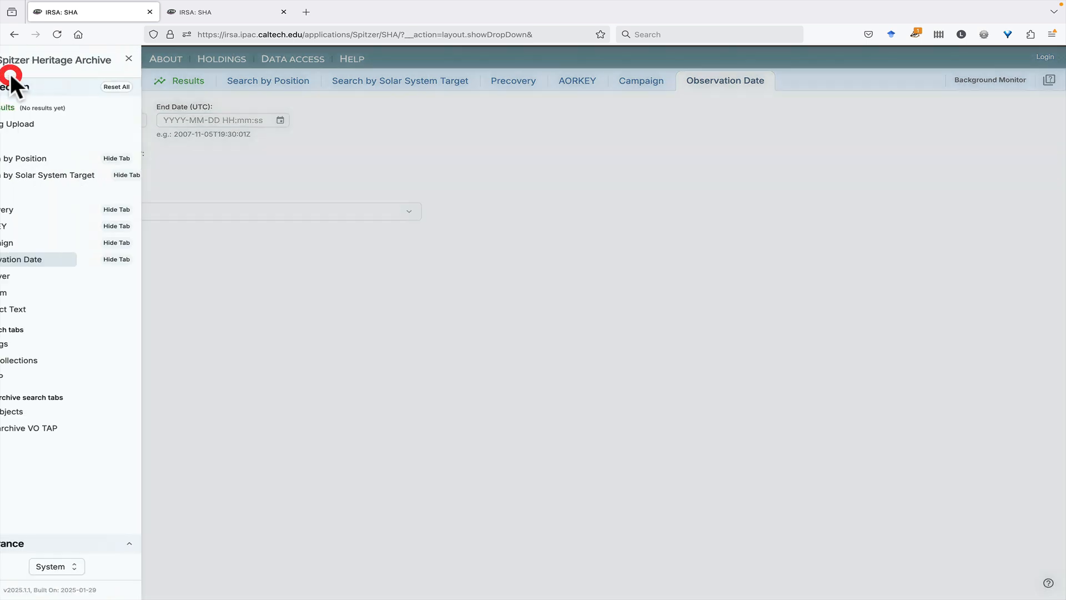
left_click(34, 275)
type("Carey")
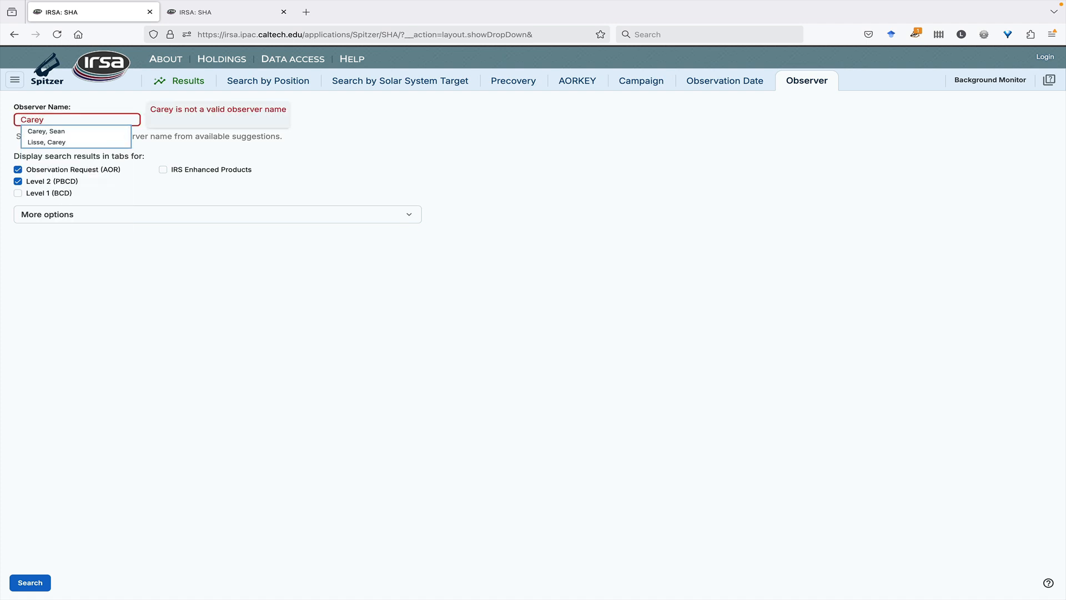
left_click(65, 131)
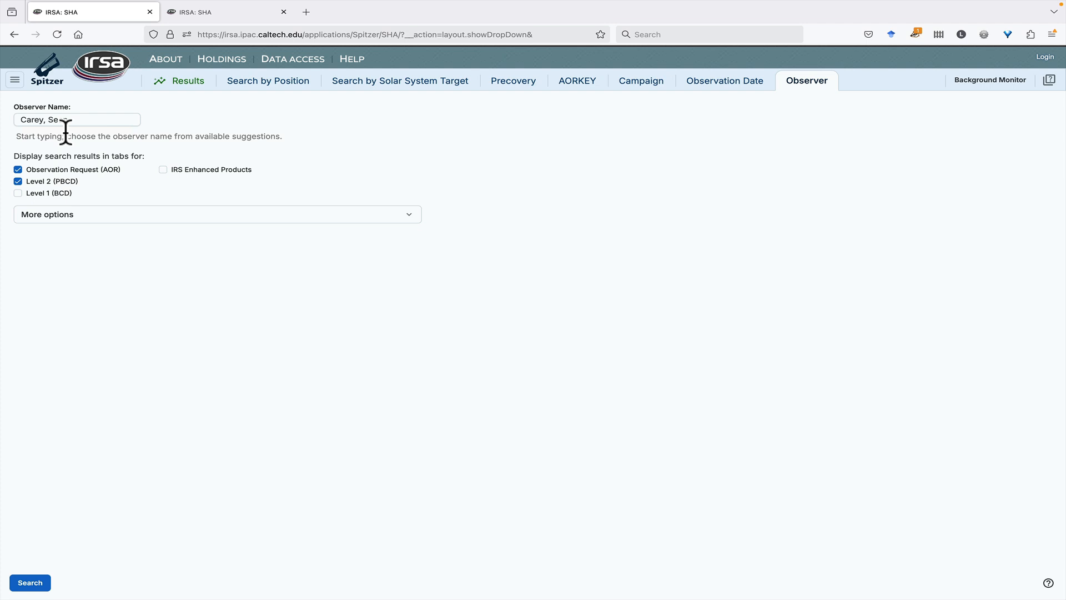
Open the Program search form and the Abstract Text search form one after the other
left_click(19, 82)
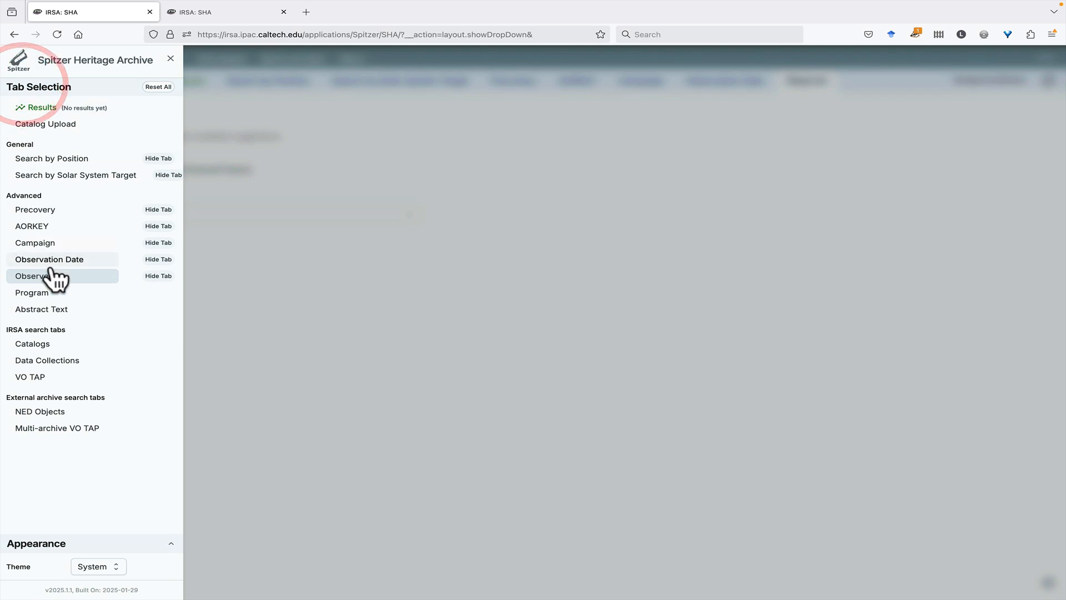
left_click(43, 290)
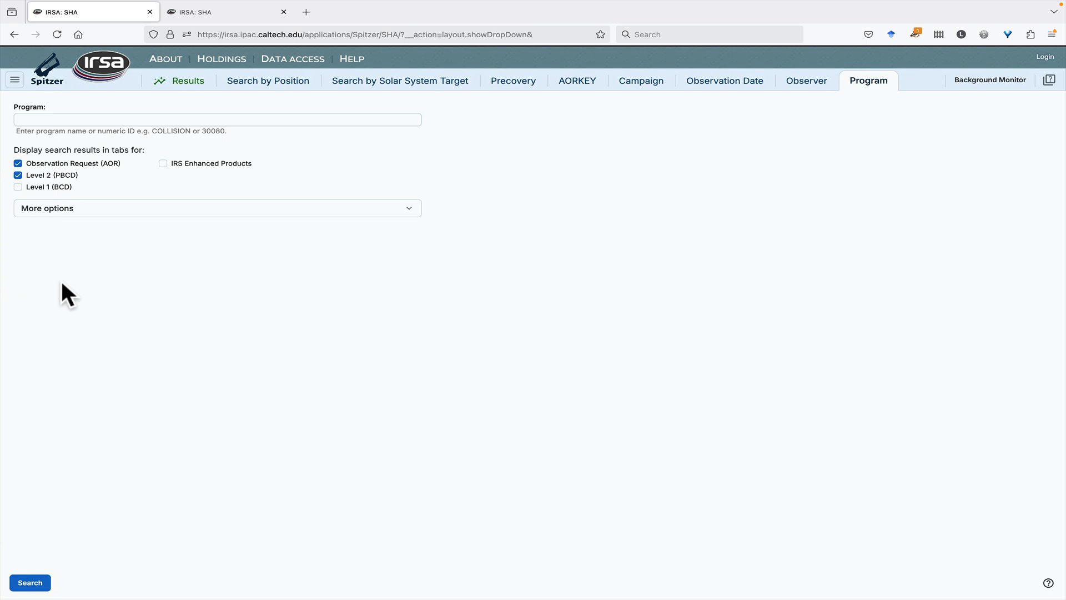
left_click(15, 80)
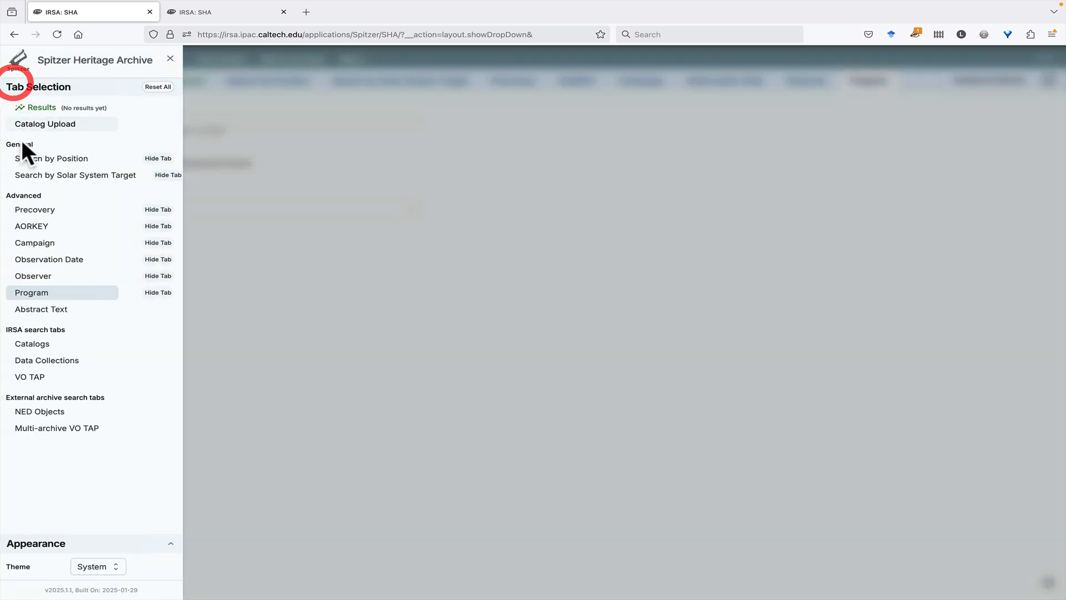
left_click(56, 314)
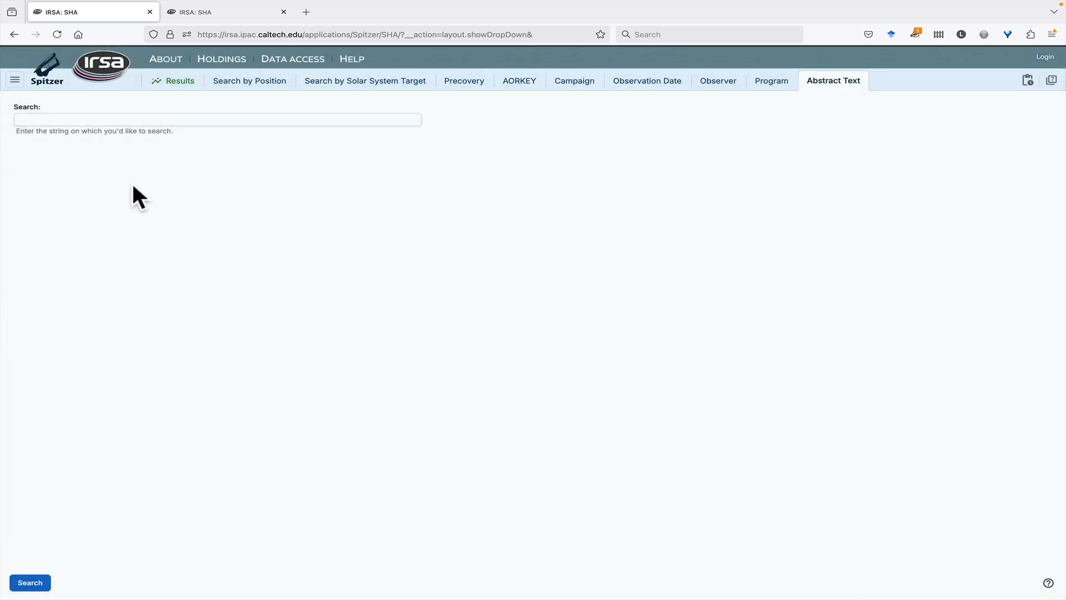
Search the abstract text for "Planetary Neb" and open the program "Spitzer Observations of Planetary Nebulae - 2"
left_click(90, 120)
type("Planetary Neb")
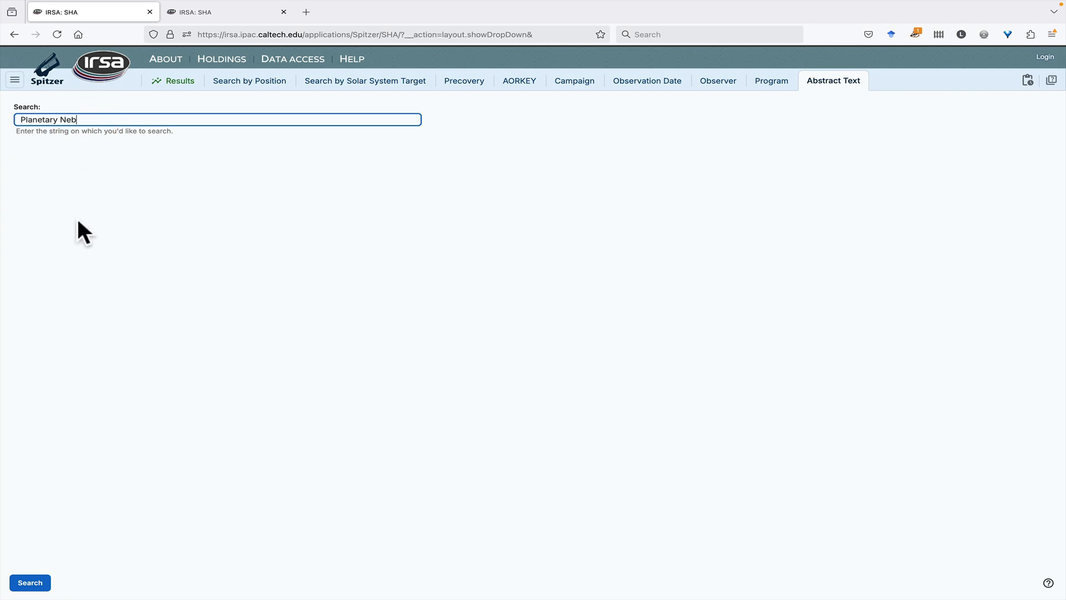
left_click(33, 583)
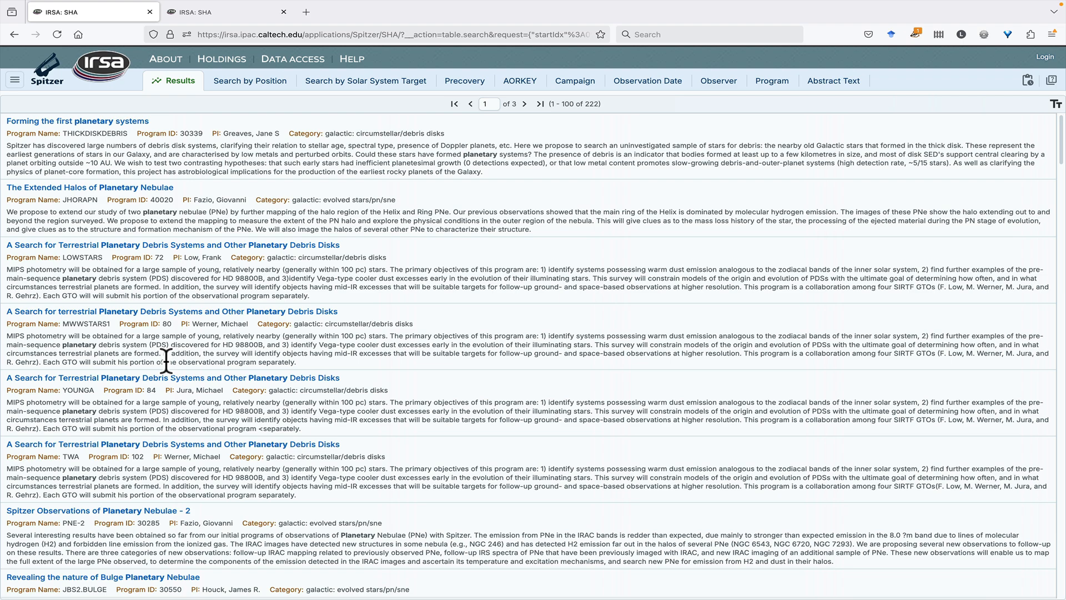
scroll(185, 337, "down", 3)
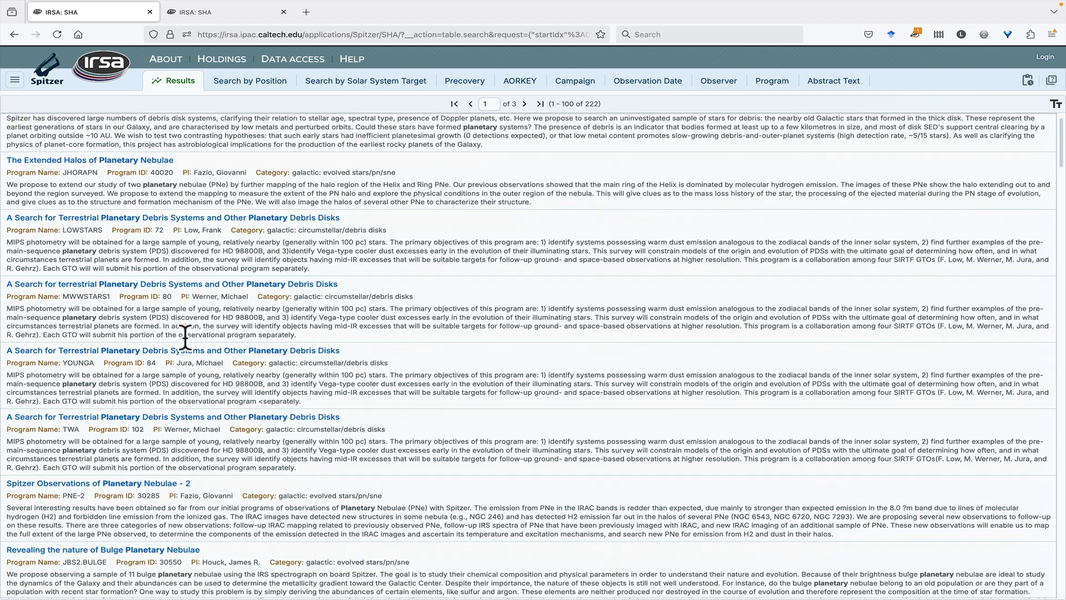
scroll(185, 337, "down", 2)
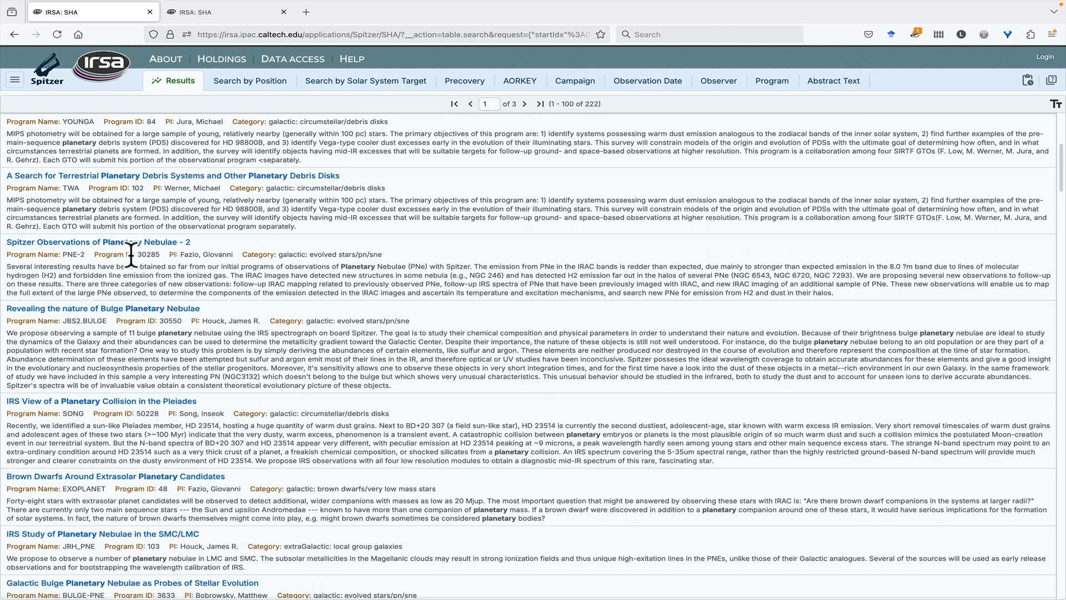
left_click(118, 244)
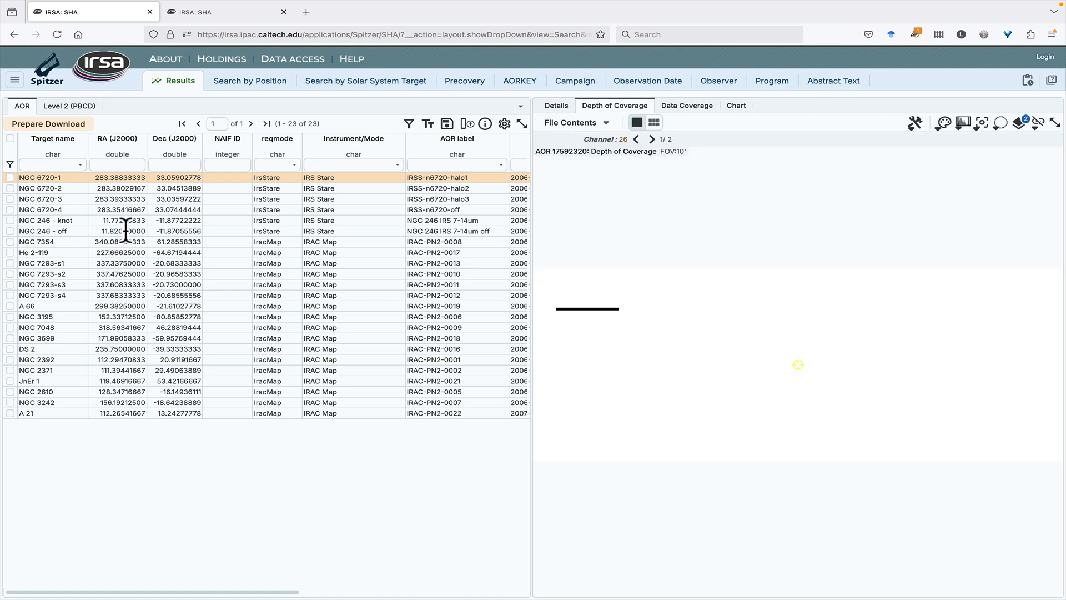
Reset the search tab selection to its defaults and open the position search
left_click(15, 82)
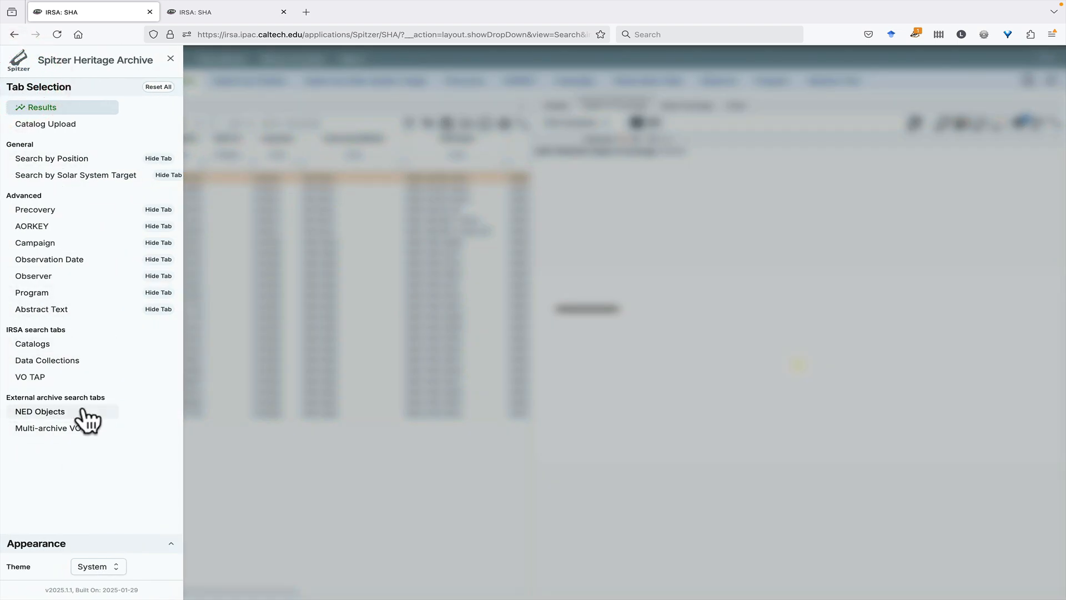
left_click(167, 87)
left_click(65, 159)
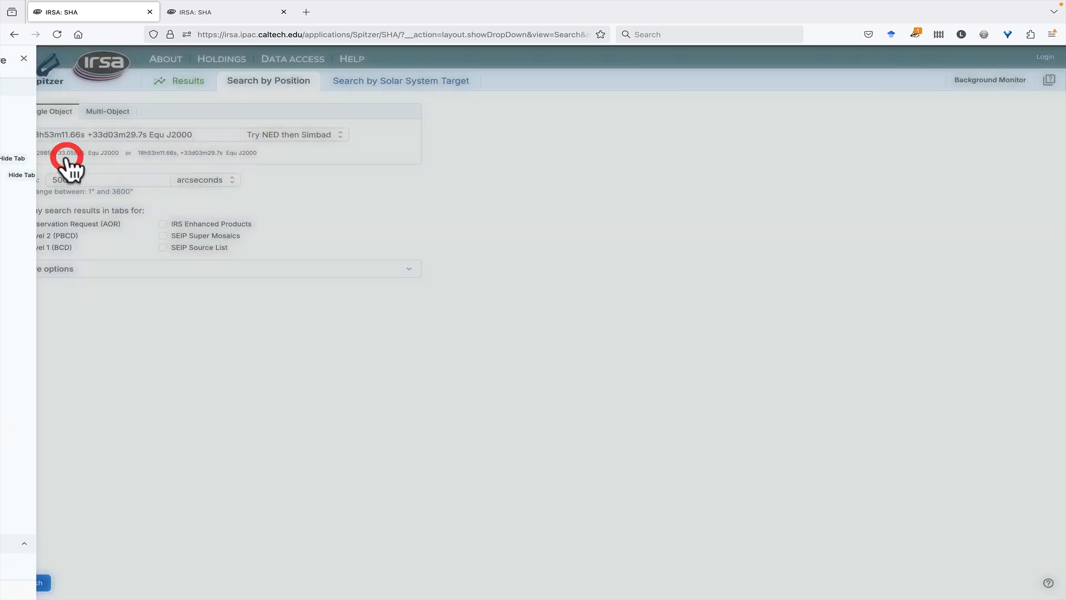
Search at target m16, adding Level 1 (BCD), IRS Enhanced Products, SEIP Super Mosaics and SEIP Source List to the displayed results
triple_click(101, 135)
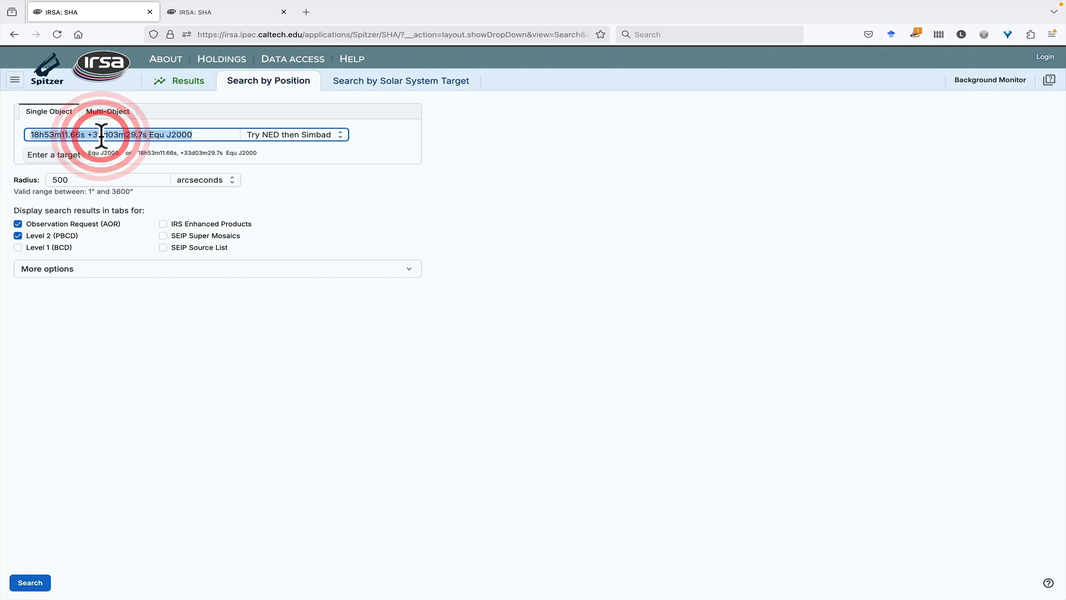
type("m16")
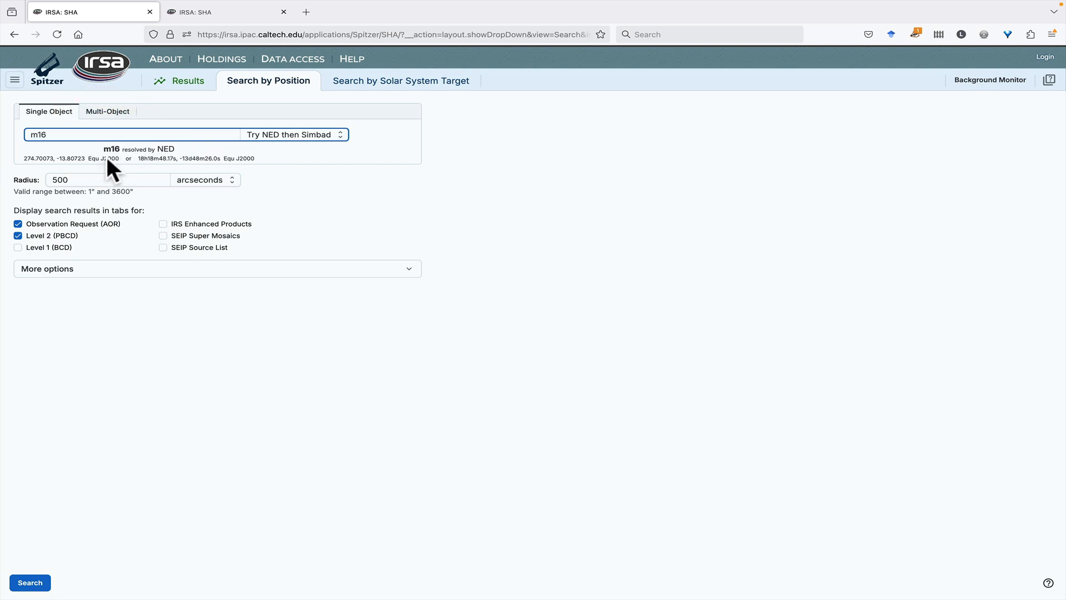
left_click(18, 247)
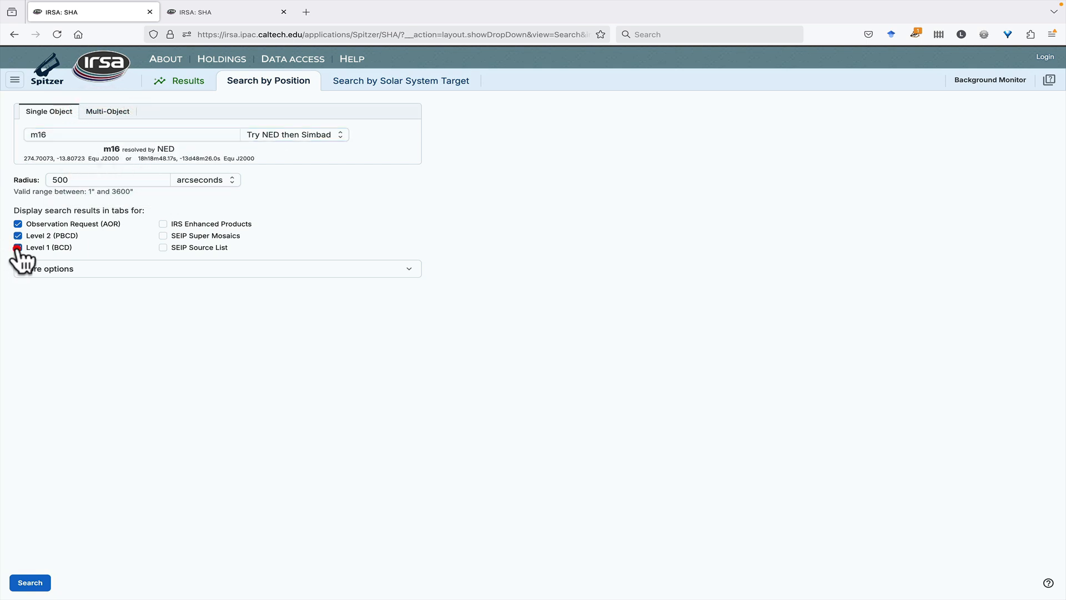
left_click(163, 223)
left_click(163, 235)
left_click(163, 247)
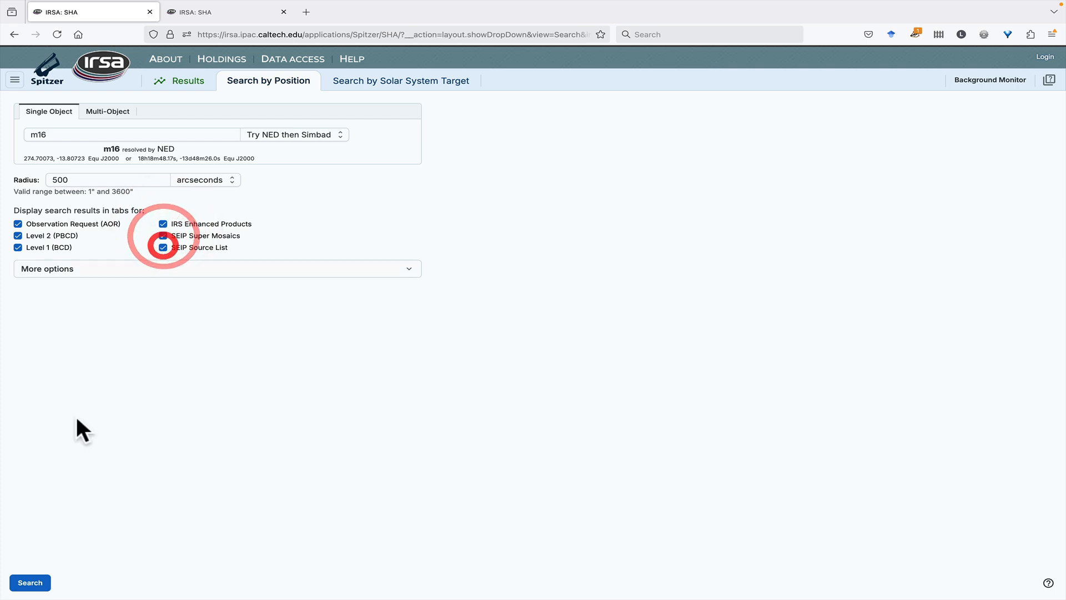
left_click(30, 583)
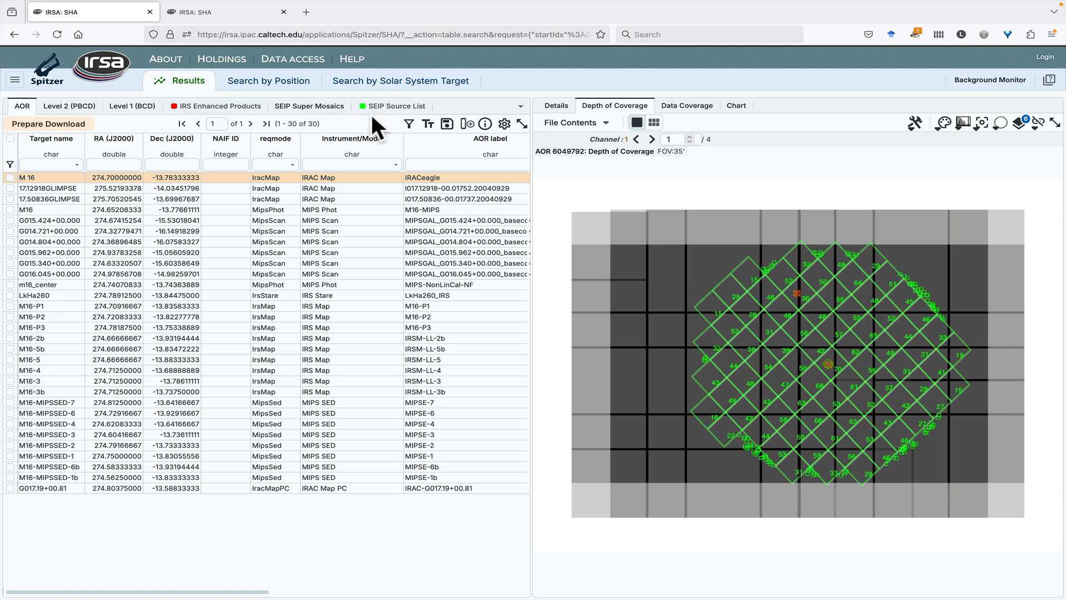
Show the data coverage map and set the Level 2 (PBCD) footprint color to red, hex D0021B
mouse_move(861, 369)
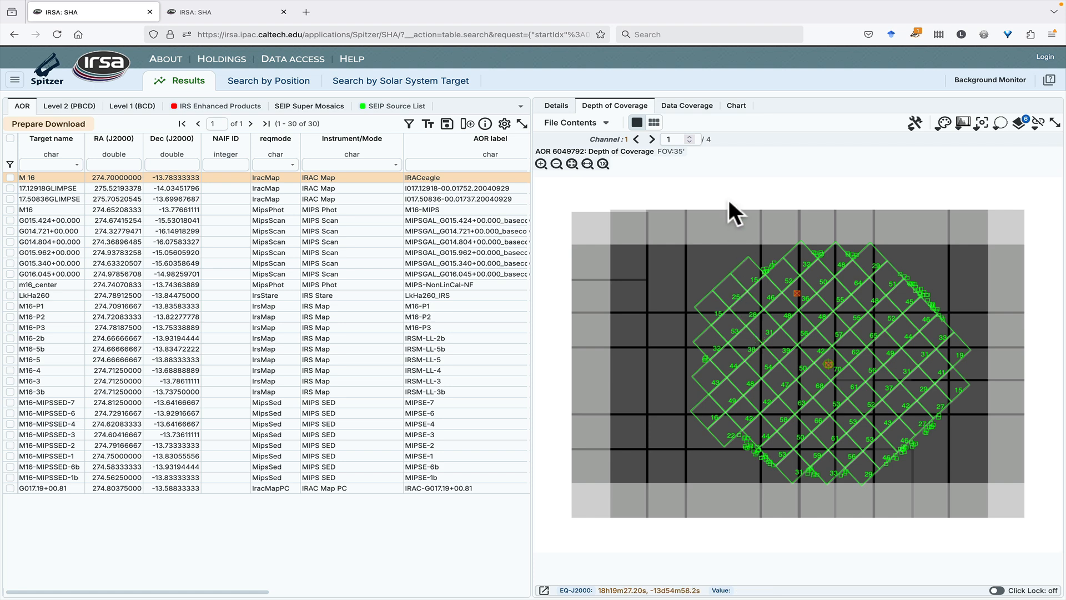
left_click(674, 106)
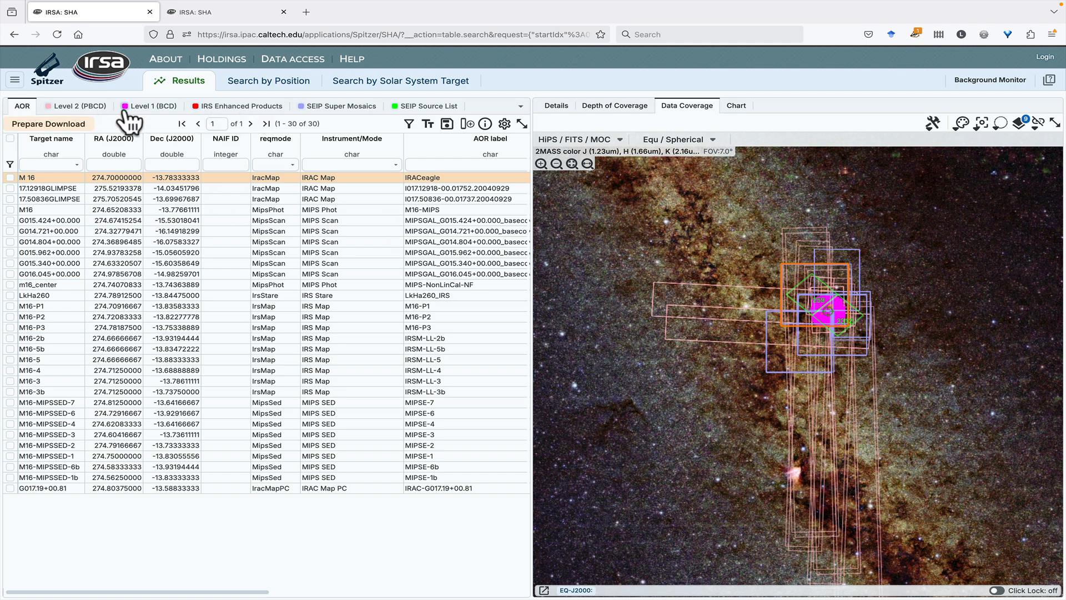
left_click(49, 106)
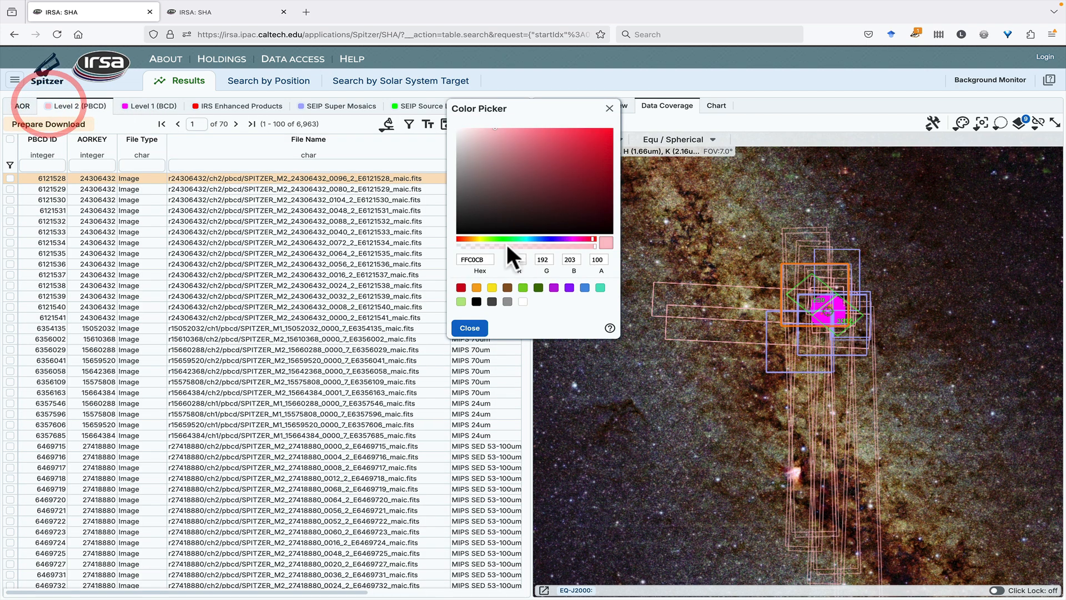
left_click(461, 287)
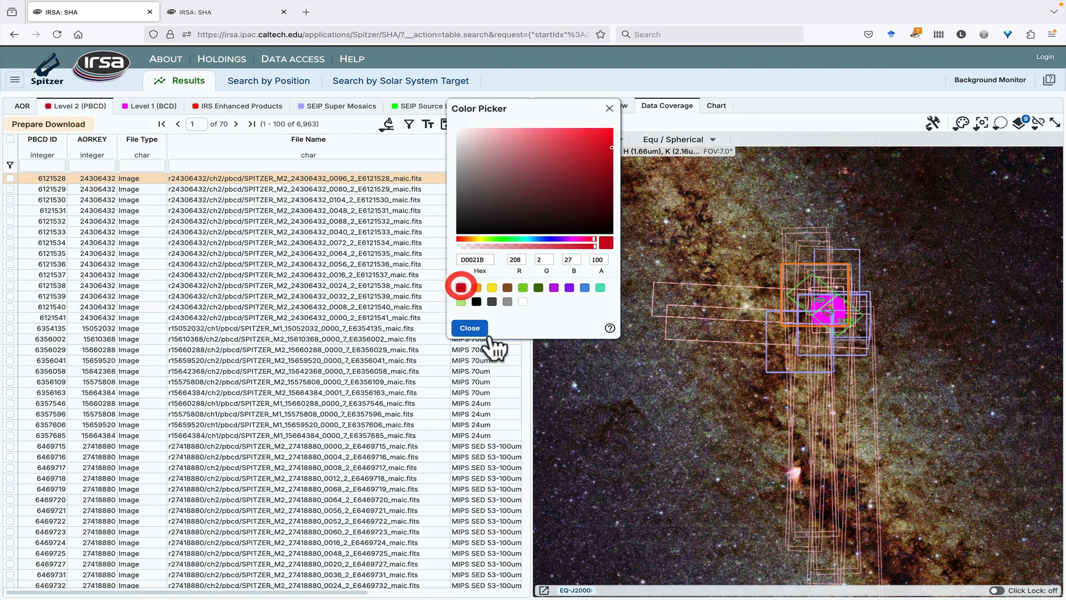
left_click(479, 330)
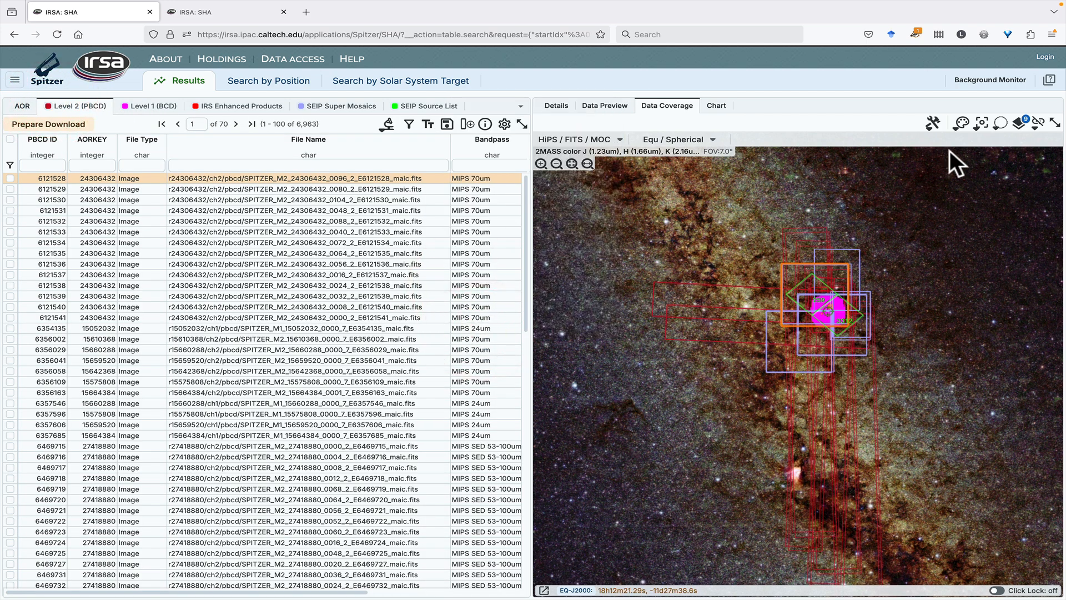
Review the coverage layers listed for the 2MASS color image
left_click(1017, 121)
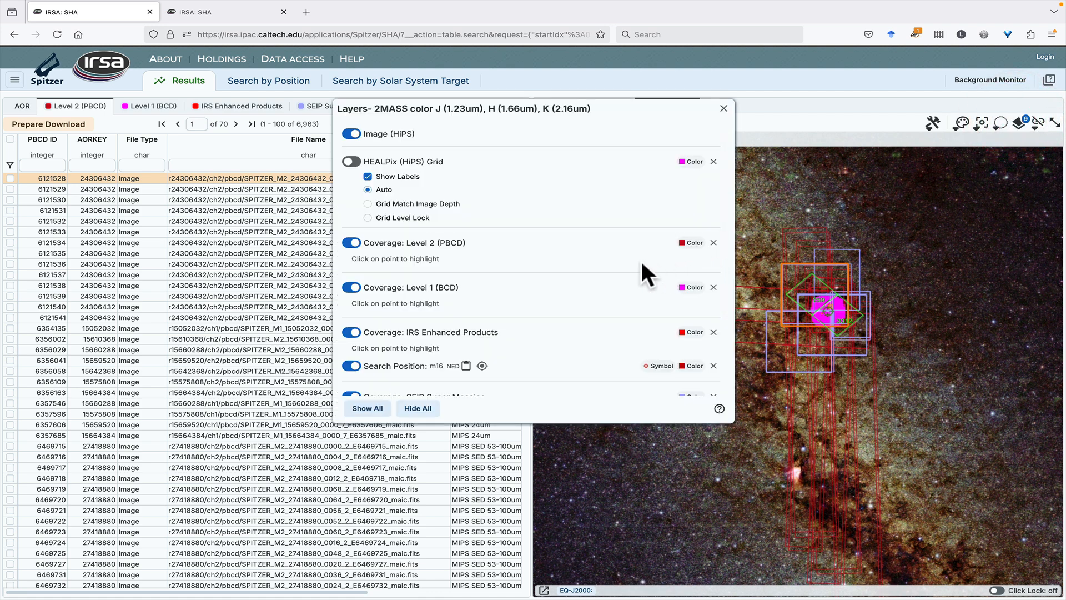
scroll(644, 244, "down", 2)
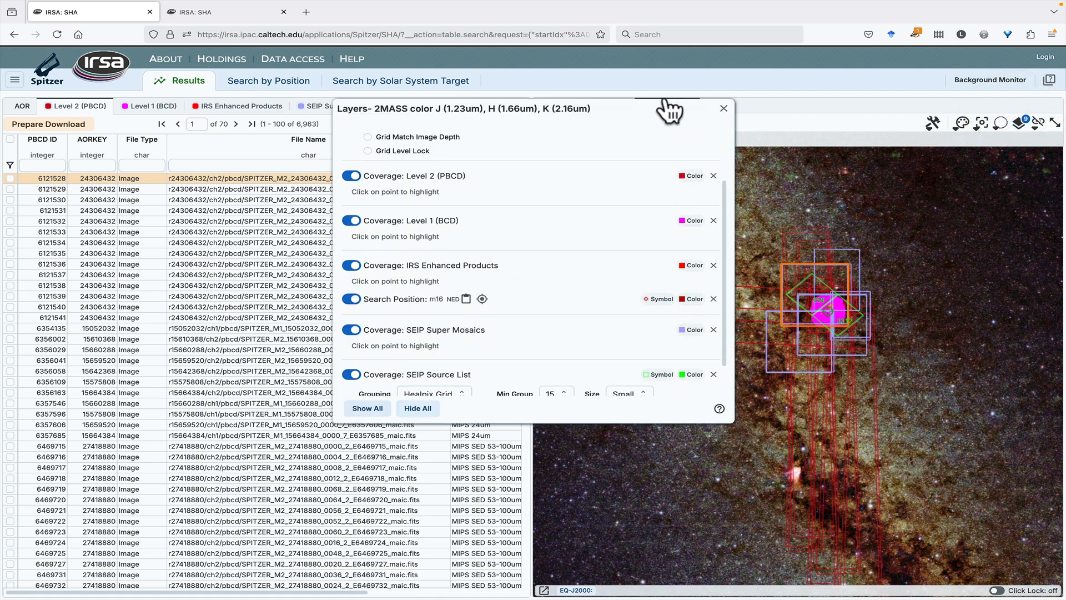
left_click(723, 108)
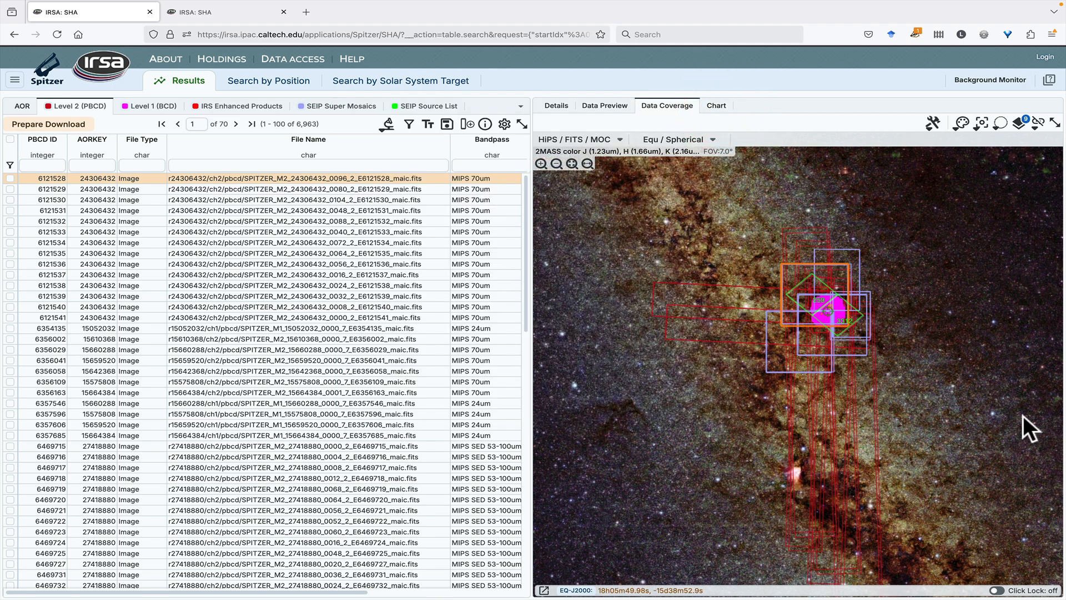
Hide the SEIP Source List and Level 1 (BCD) coverage layers on the m16 coverage map
scroll(817, 308, "up", 2)
scroll(817, 308, "up", 5)
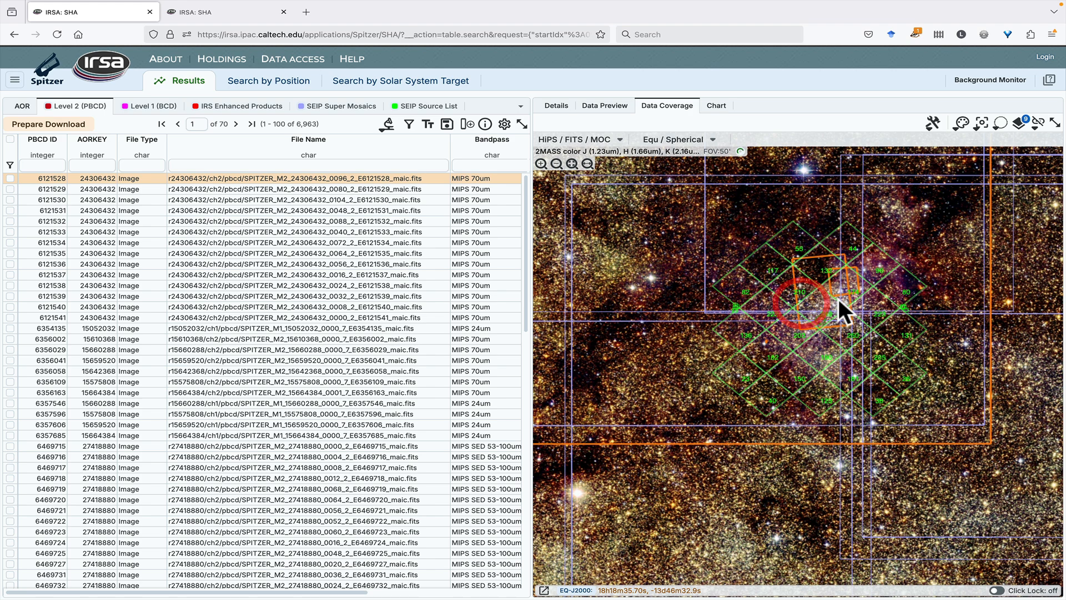
scroll(835, 298, "up", 4)
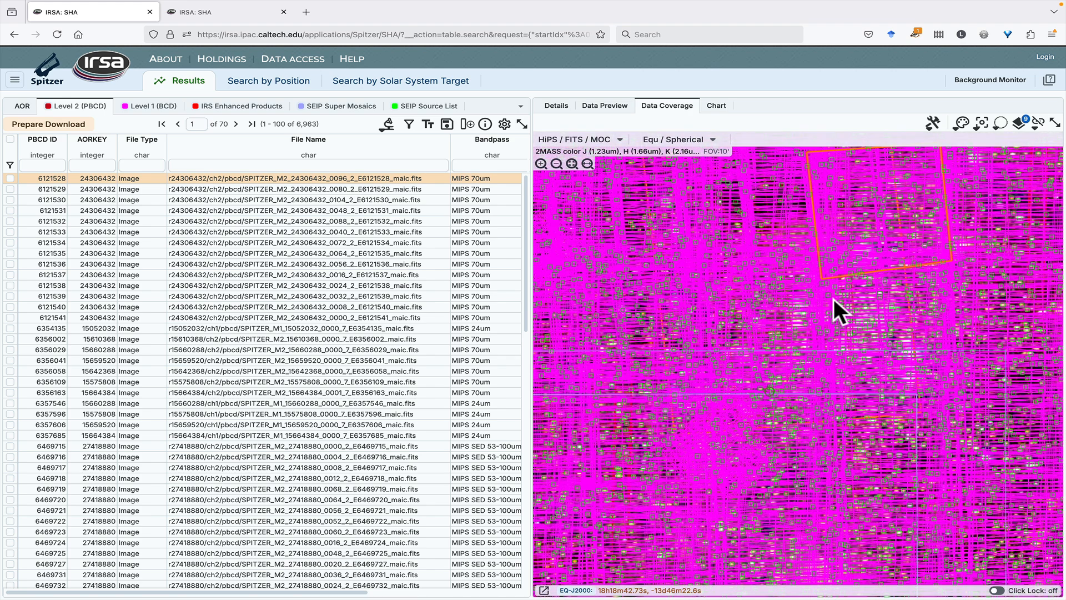
scroll(801, 311, "down", 3)
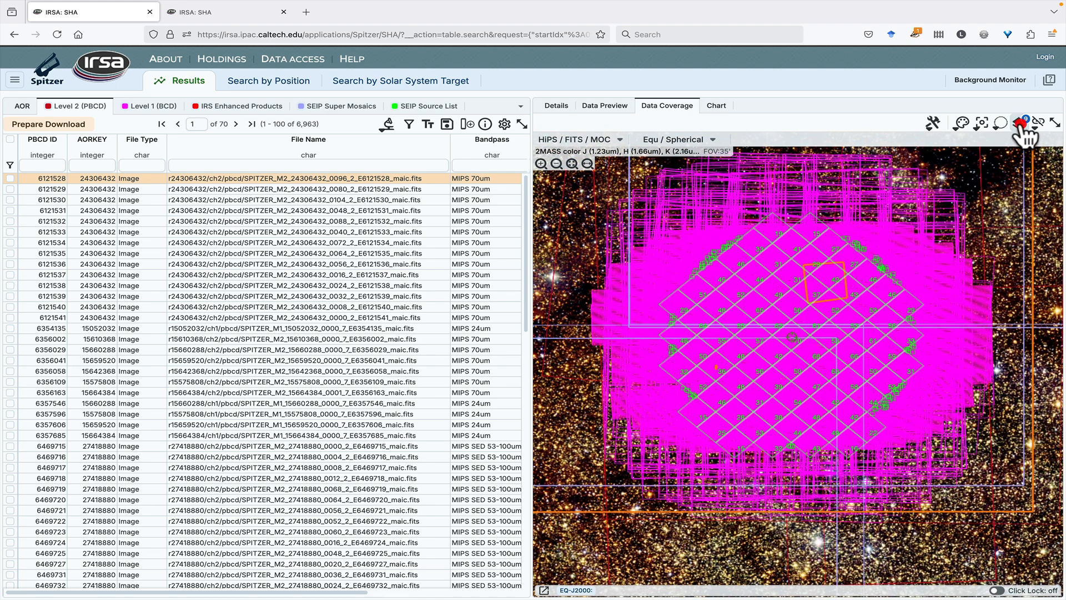
left_click(1019, 122)
scroll(491, 262, "down", 2)
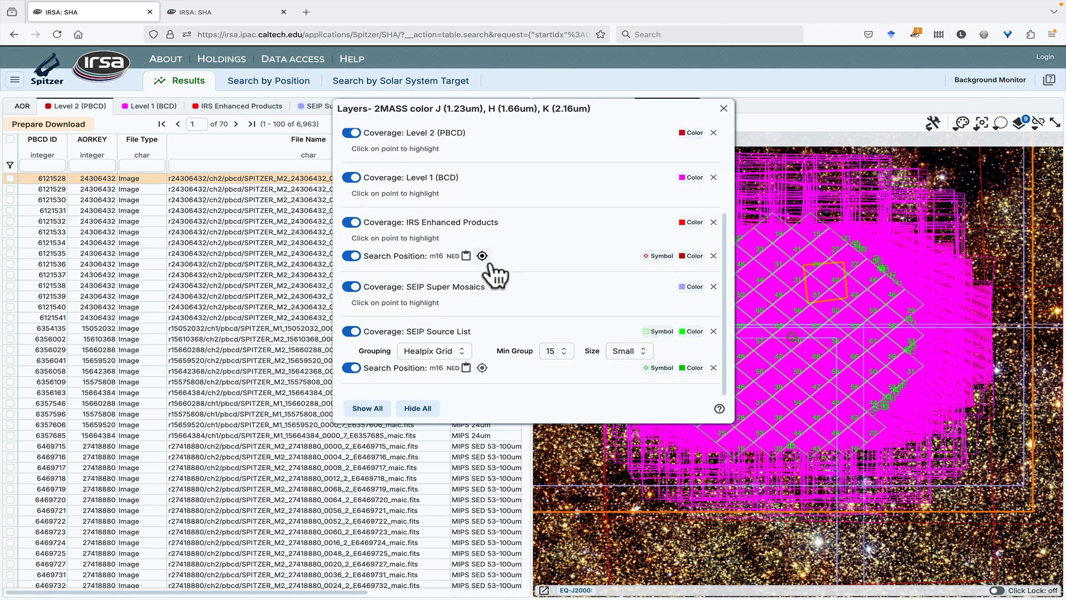
left_click(351, 337)
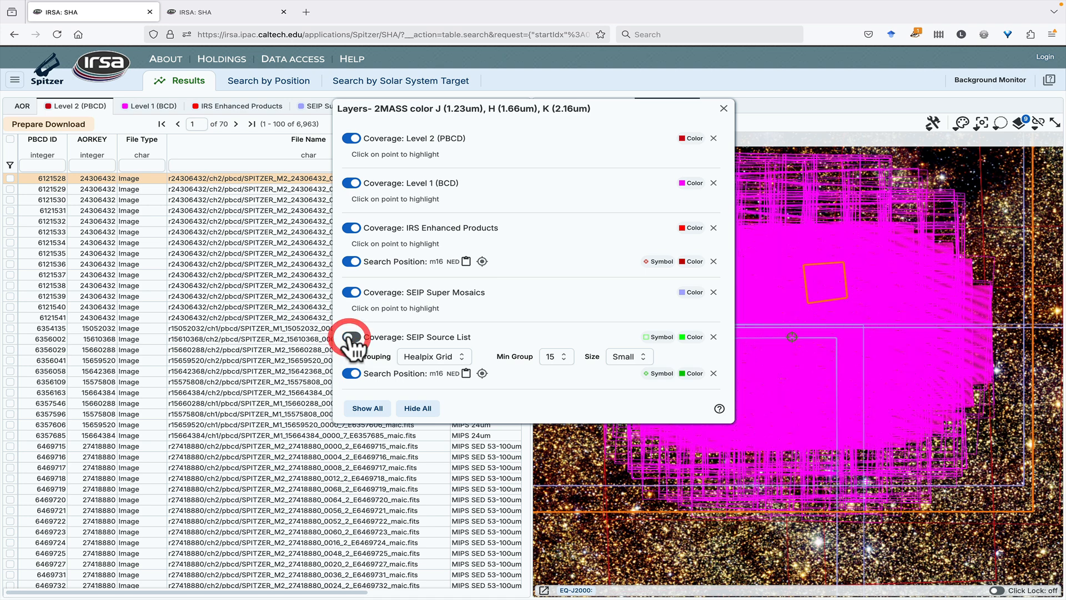
left_click(352, 183)
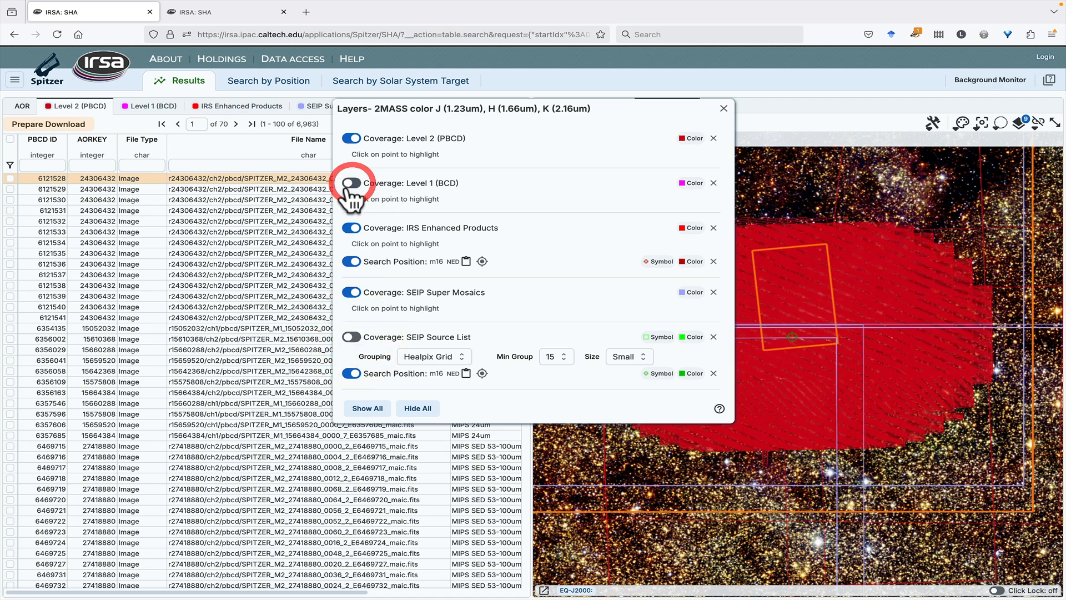
left_click(724, 109)
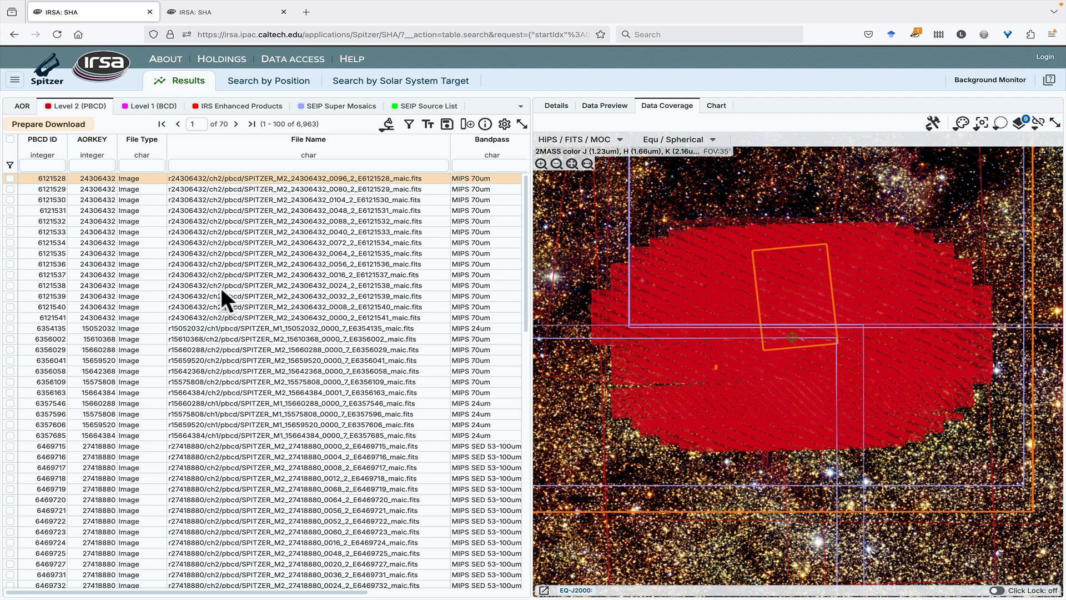
Filter the Level 2 (PBCD) table's Bandpass column to entries containing "IRAC"
scroll(293, 227, "right", 2)
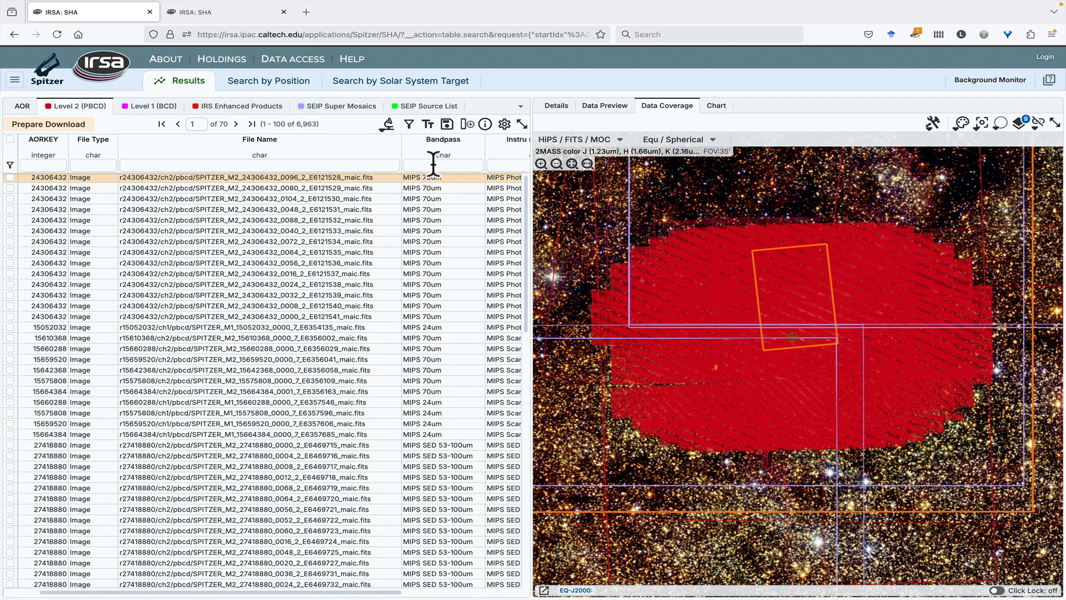
left_click(433, 165)
type("IRA")
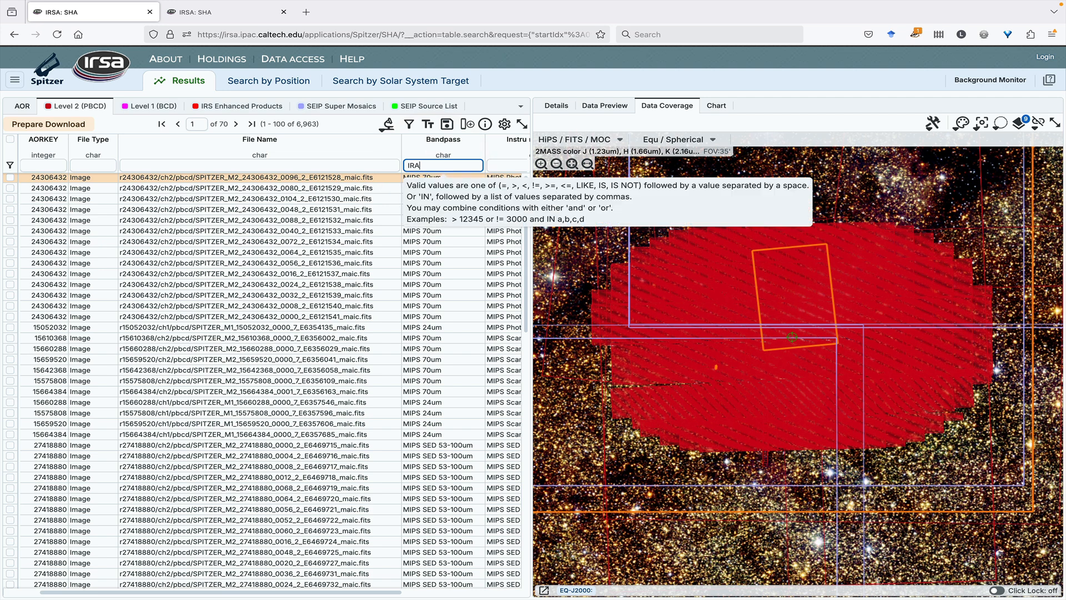
type("C")
key("Return")
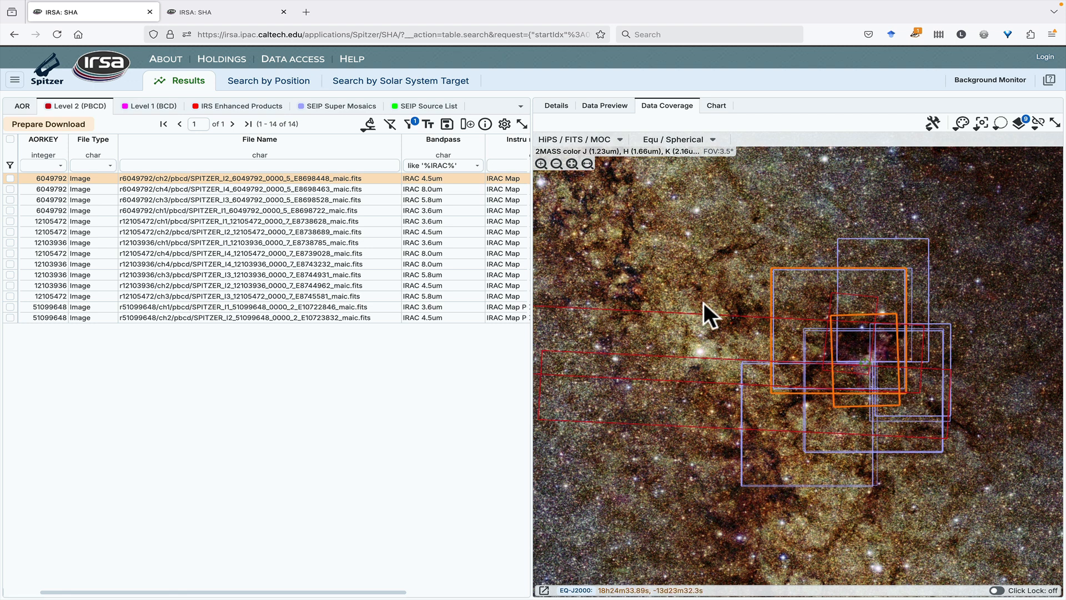
Highlight the footprints of the IRAC 5.8um image of AORKEY 6049792 and the IRAC 3.6um image of AORKEY 12105472 in turn
left_click(365, 202)
left_click(355, 220)
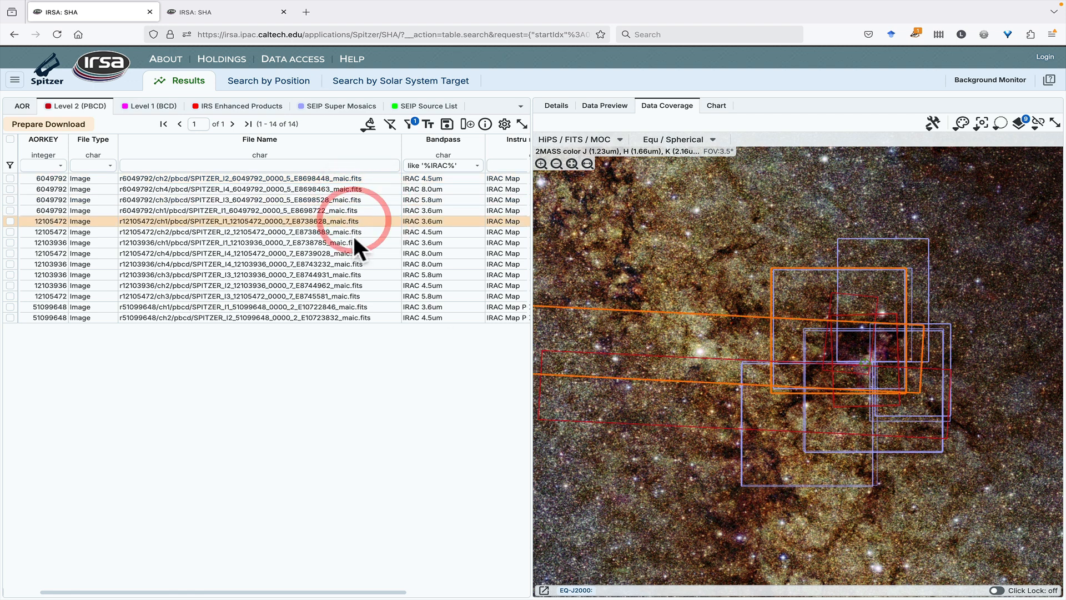
Highlight the footprints of the IRAC 3.6um images of AORKEY 12103936 and AORKEY 12105472 alternately, ending on 12103936
left_click(352, 243)
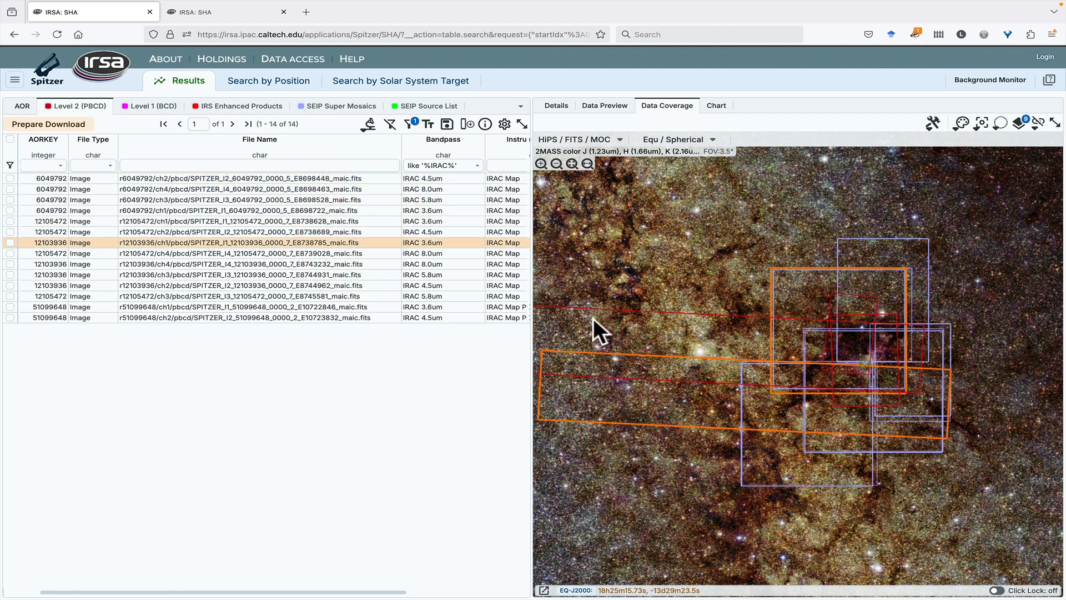
left_click(618, 314)
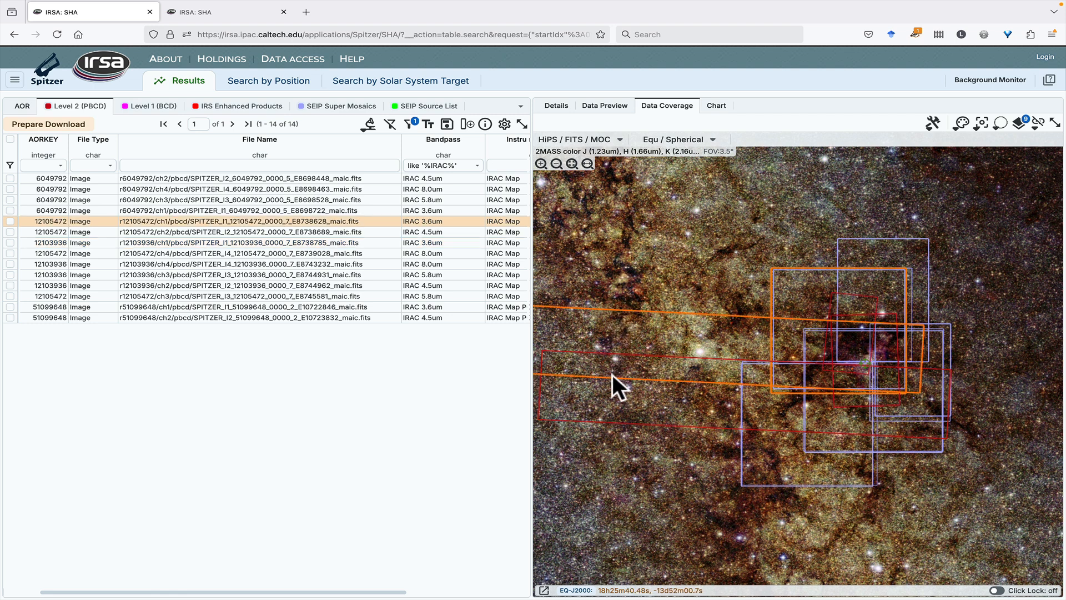
left_click(608, 401)
left_click(571, 416)
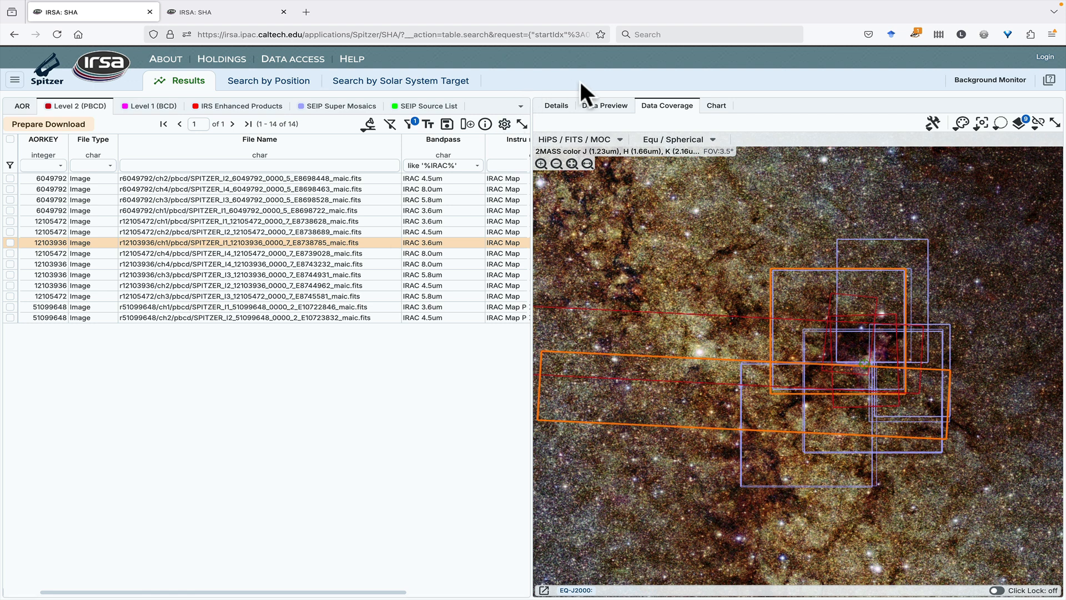
Inspect the data preview of AORKEY 12103936's IRAC 3.6um image around the overlaid SEIP sources
left_click(605, 107)
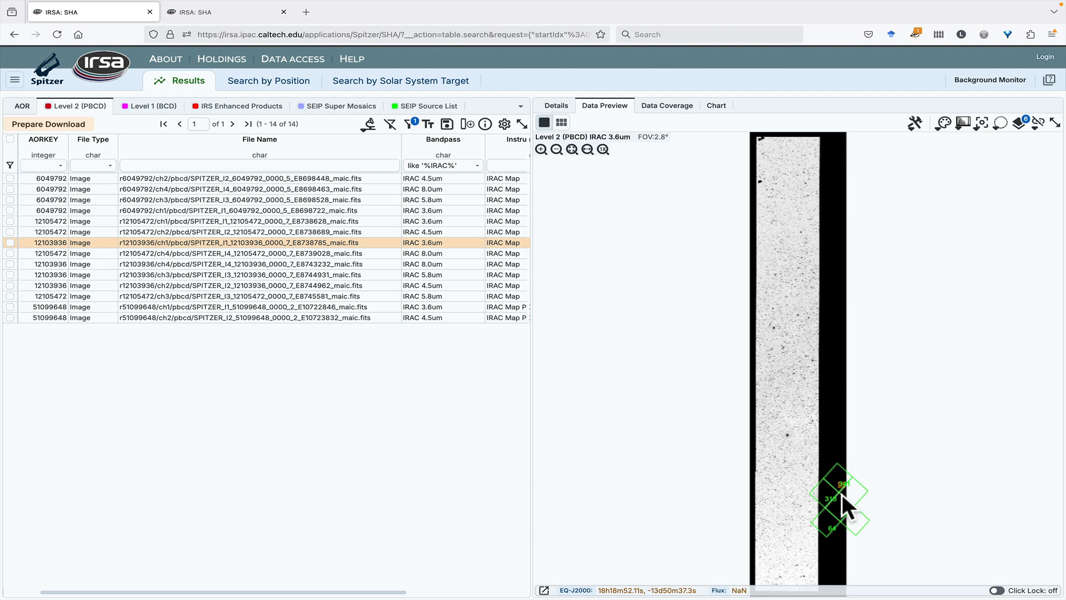
scroll(842, 494, "up", 5)
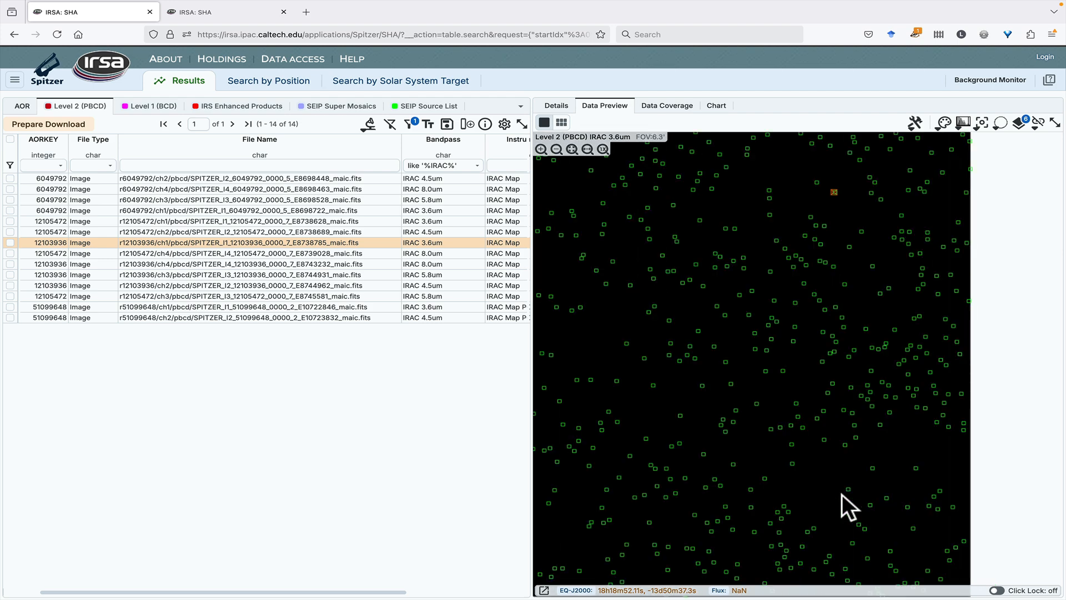
scroll(842, 494, "down", 5)
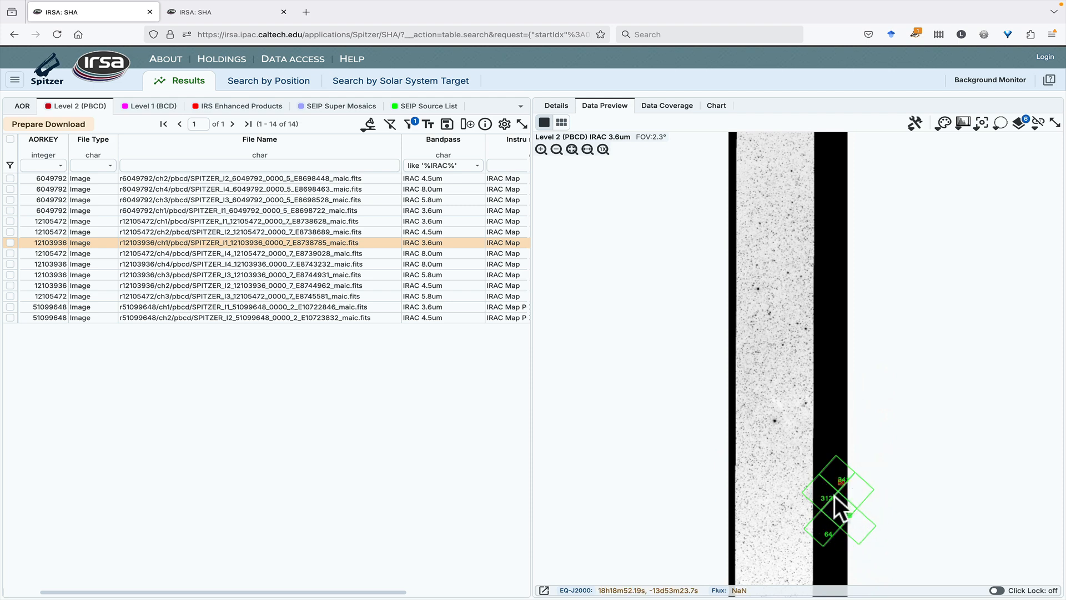
Show the SEIP Source List coverage layer again on the m16 coverage map
left_click(668, 106)
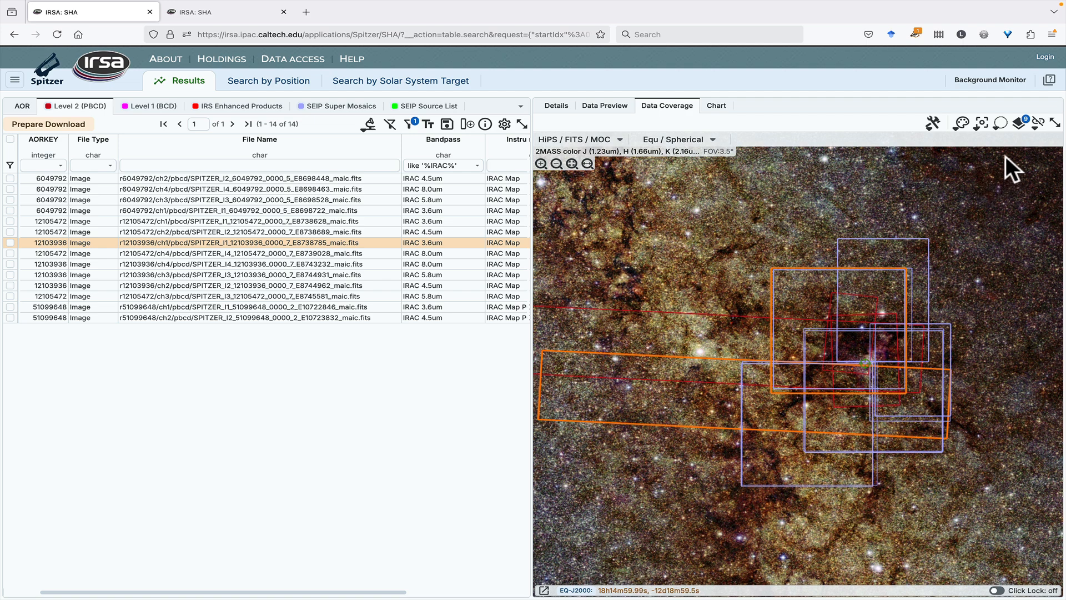
left_click(1021, 124)
scroll(424, 336, "down", 3)
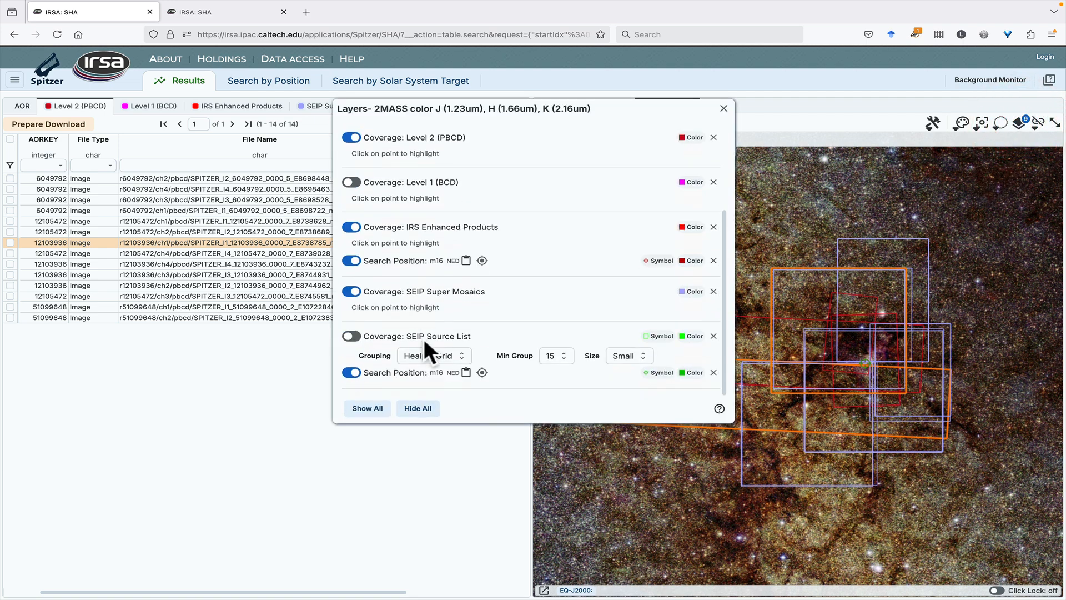
left_click(353, 336)
left_click(723, 108)
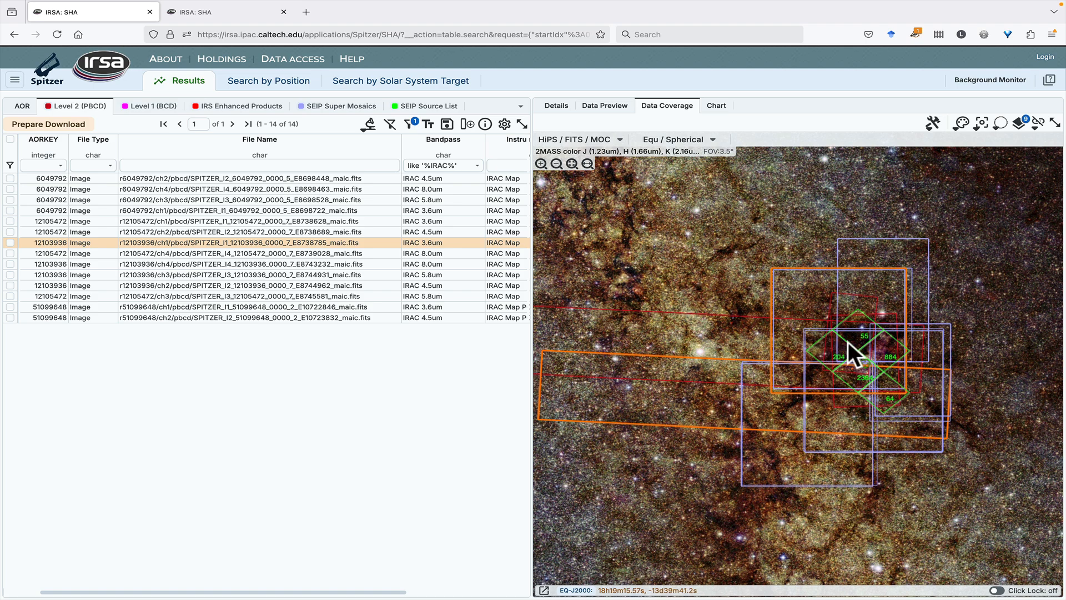
Examine the grouped SEIP sources around m16 on the coverage map alongside the SEIP Source List table
scroll(864, 344, "up", 5)
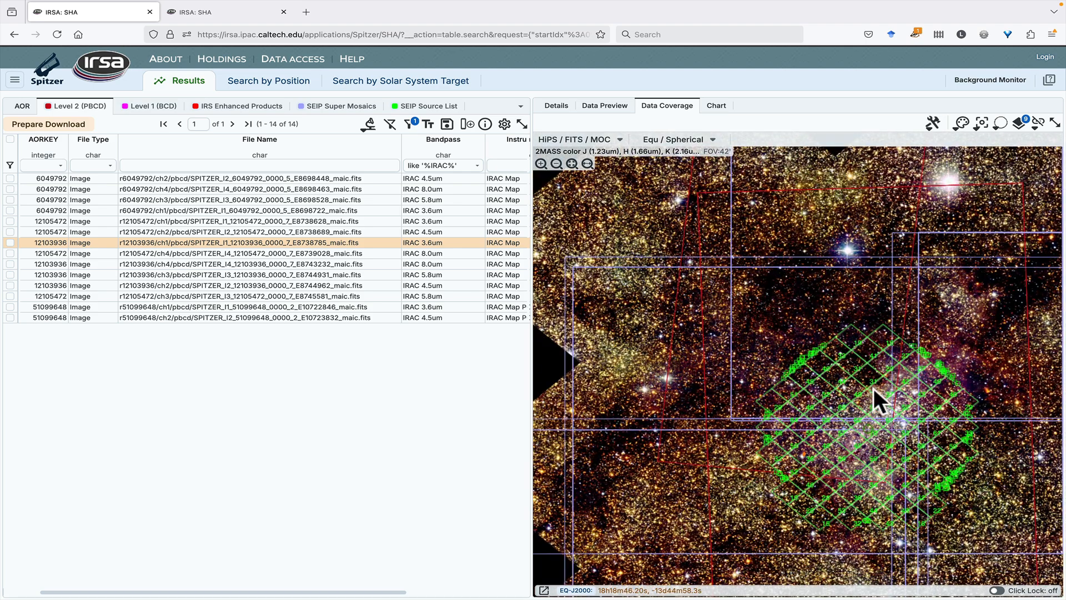
left_click_drag(874, 388, 799, 297)
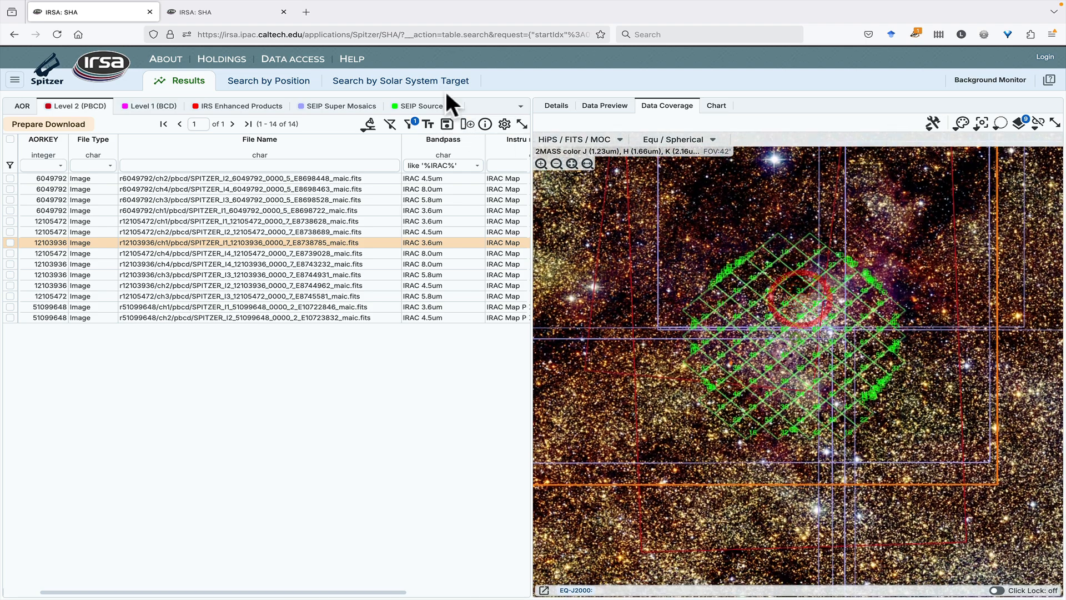
left_click(428, 106)
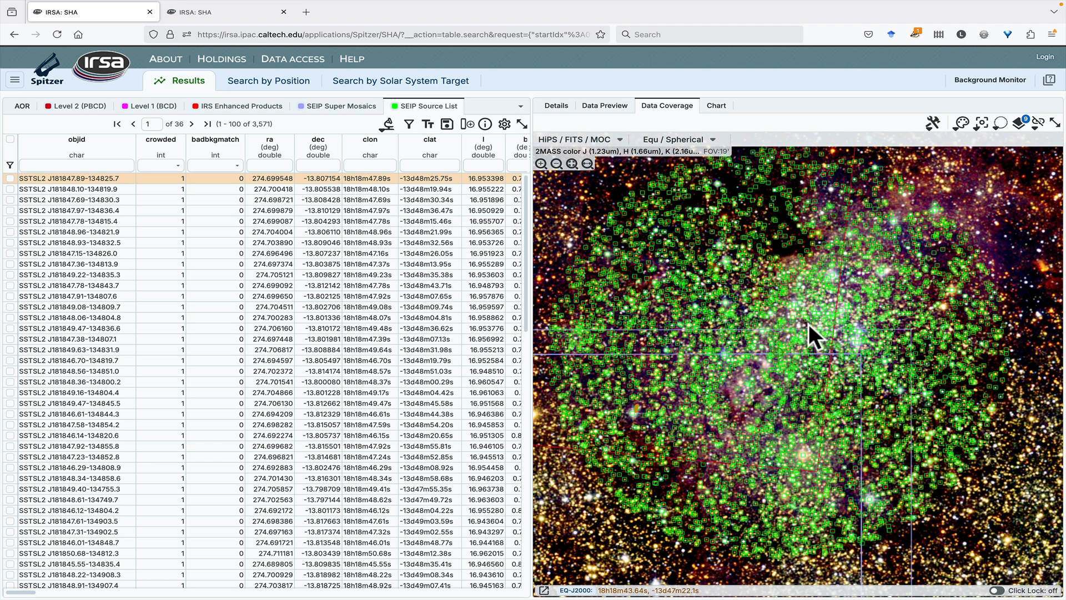
scroll(809, 324, "down", 2)
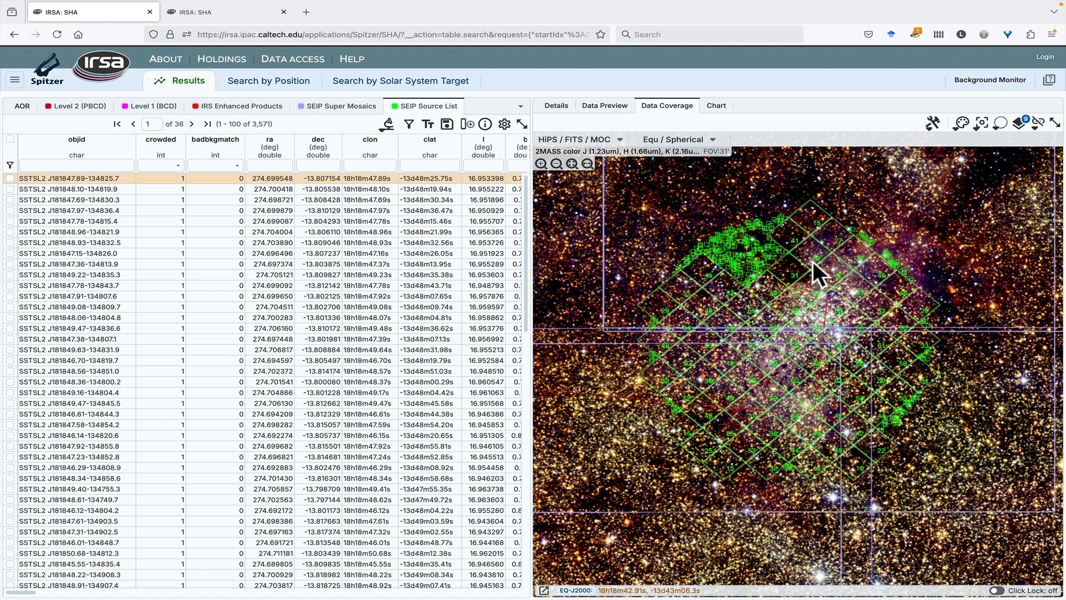
Review the symbol, color, grouping, minimum group and size options of the SEIP Source List coverage layer
left_click(1020, 123)
scroll(579, 328, "down", 2)
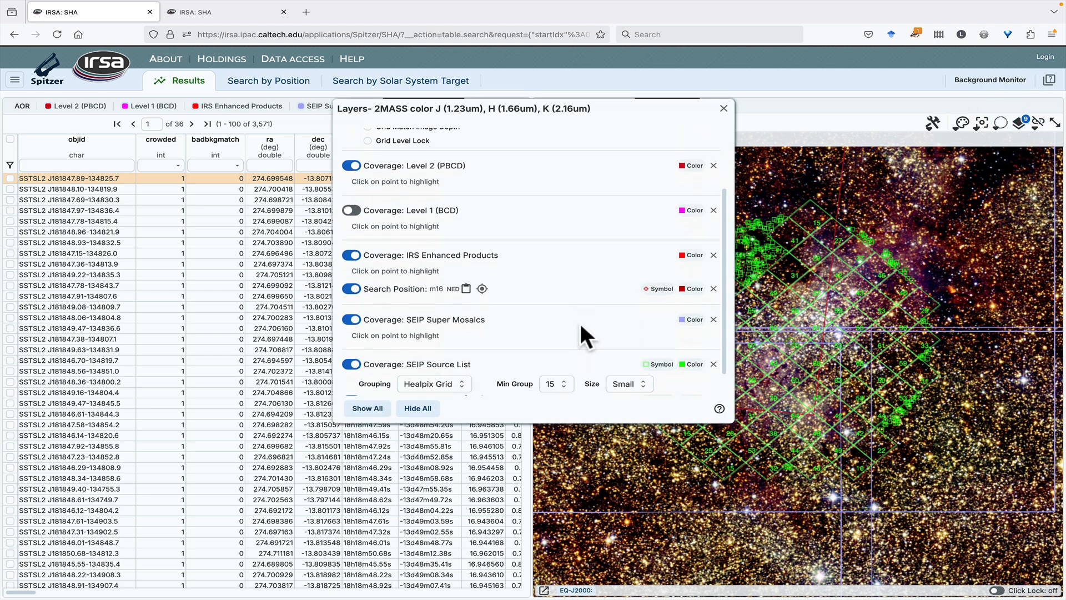
scroll(578, 321, "down", 1)
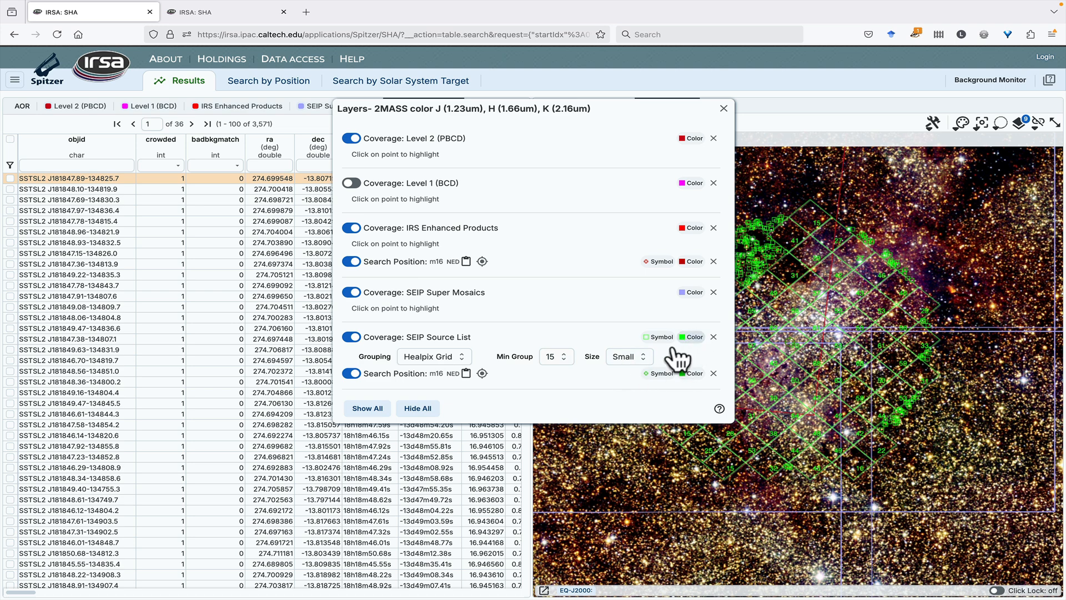
left_click(724, 108)
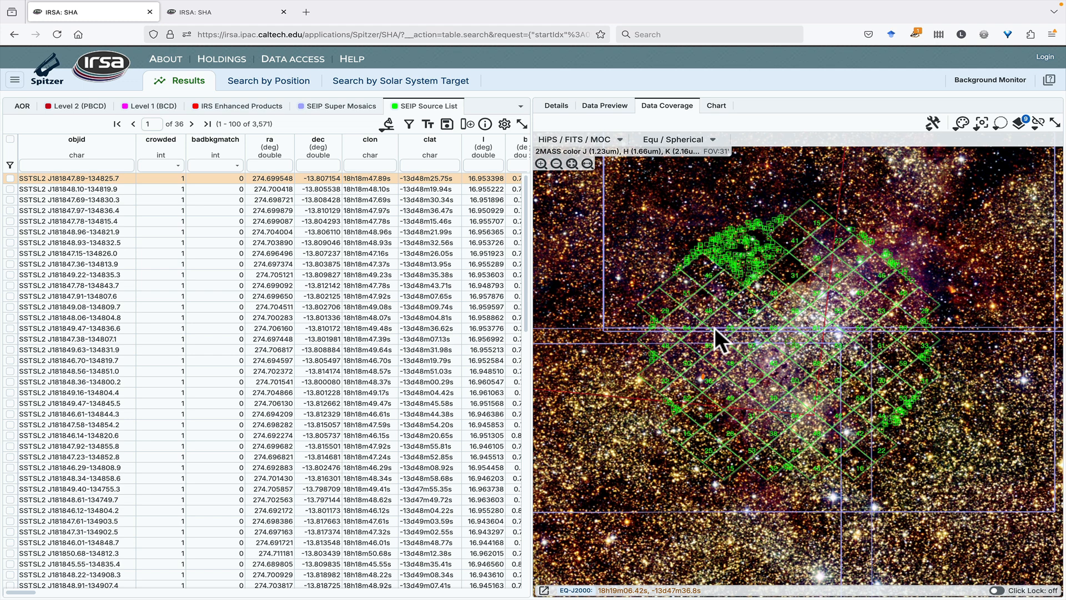
Clear the filter from the Level 2 (PBCD) table and check the coverage map's layer list
left_click(78, 106)
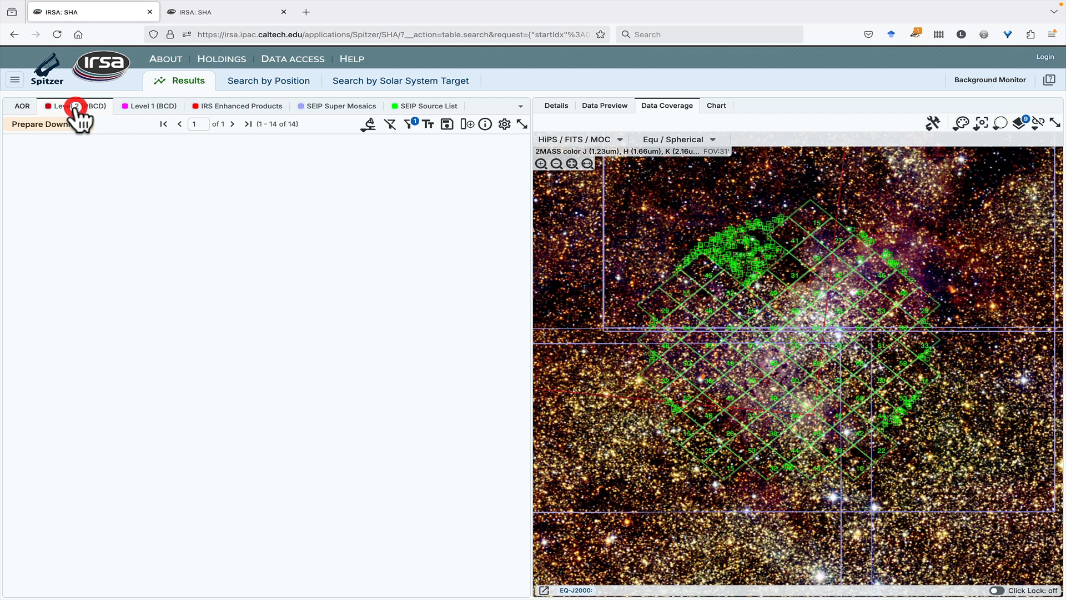
left_click(390, 123)
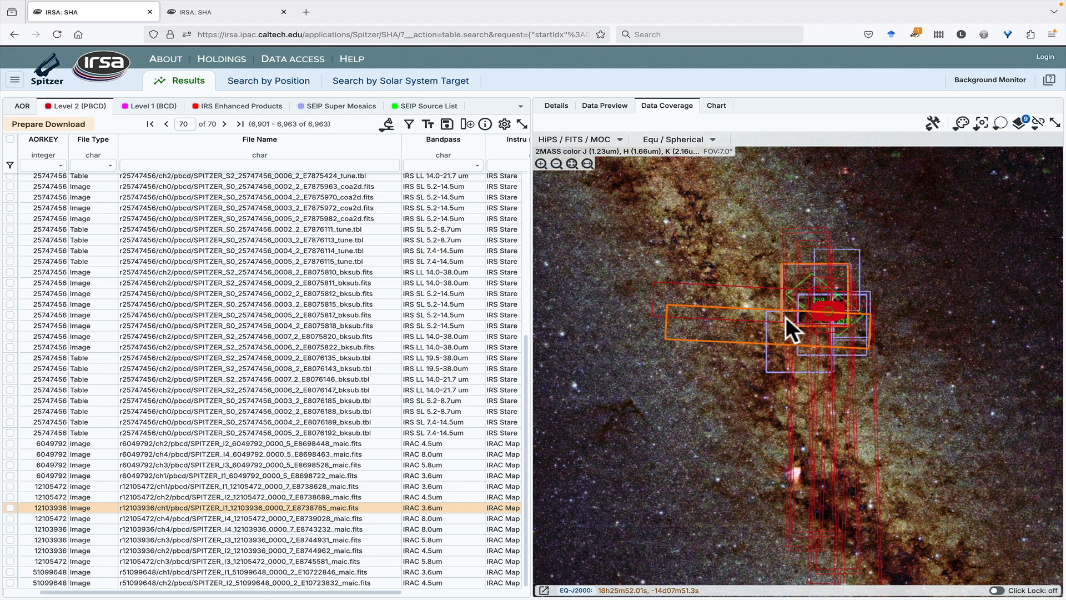
scroll(818, 309, "up", 4)
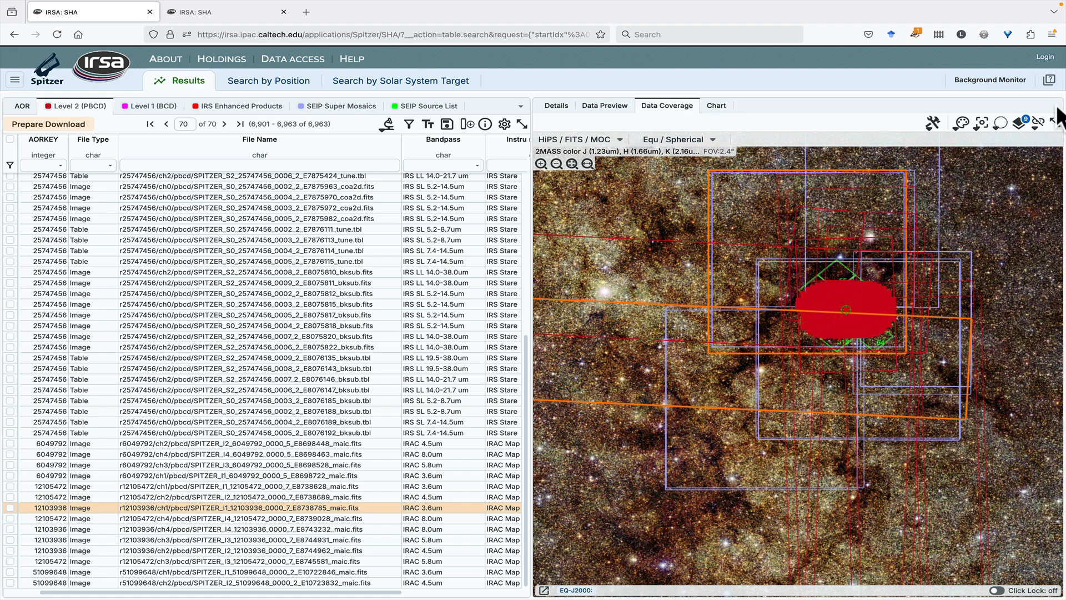
left_click(1018, 124)
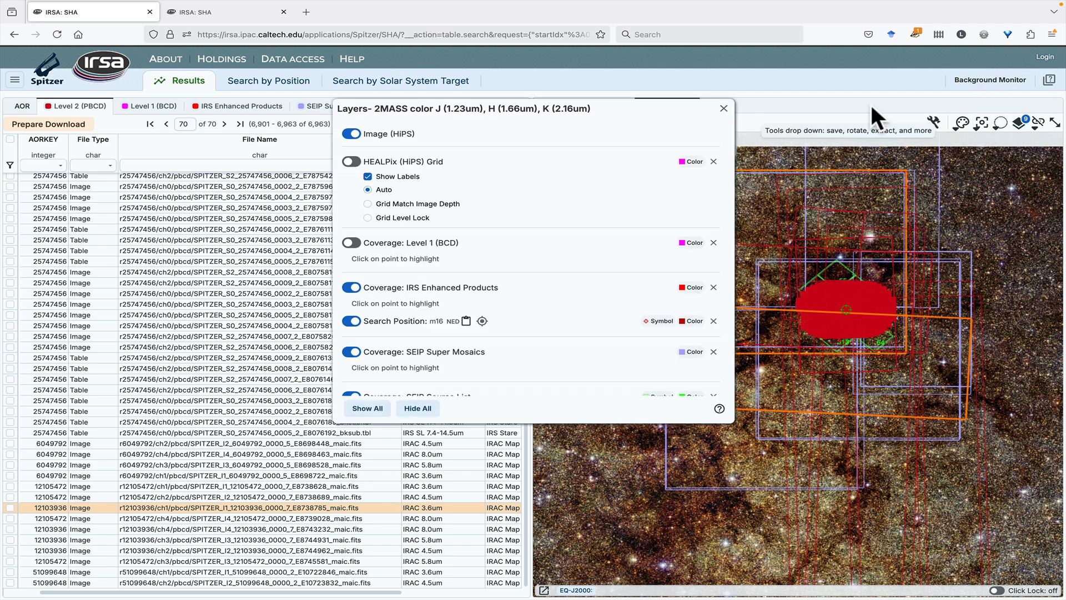
left_click(723, 109)
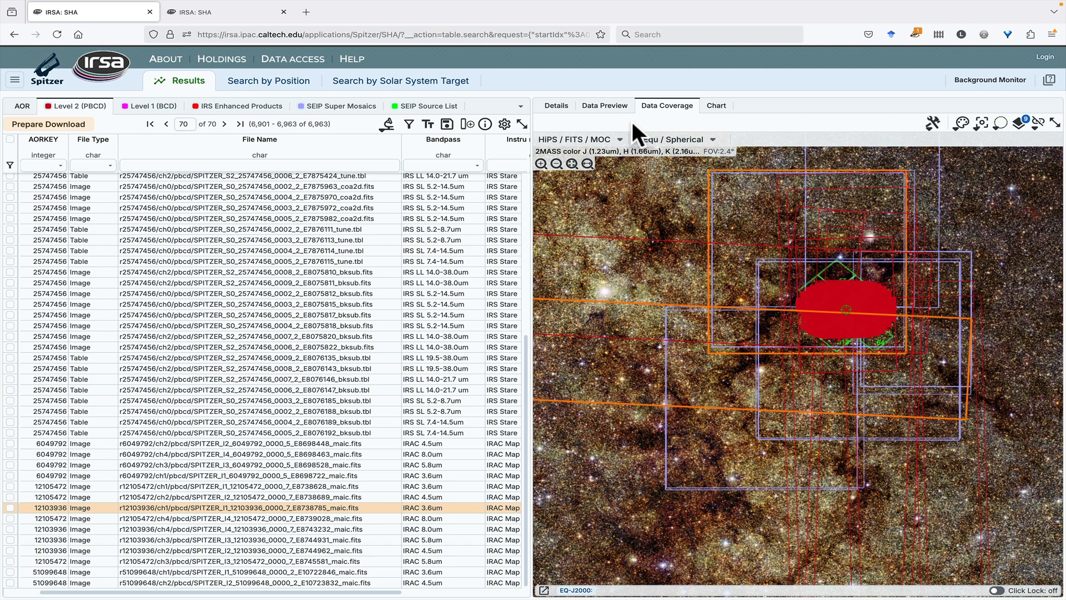
Open the data preview of AORKEY 12103936's IRAC 3.6um image and look over its color table and stretch options
left_click(592, 109)
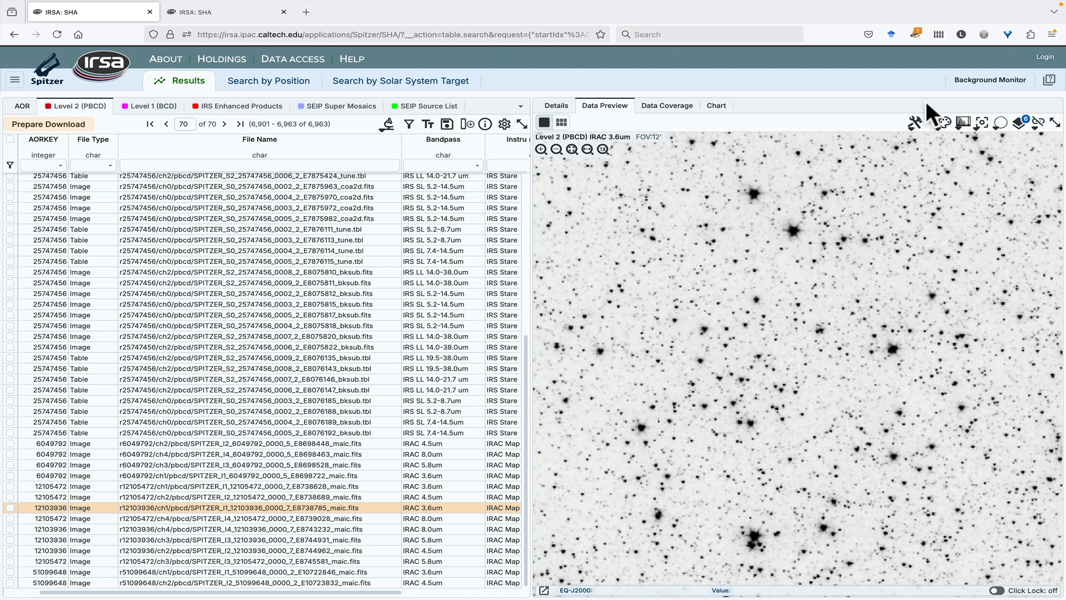
left_click(943, 123)
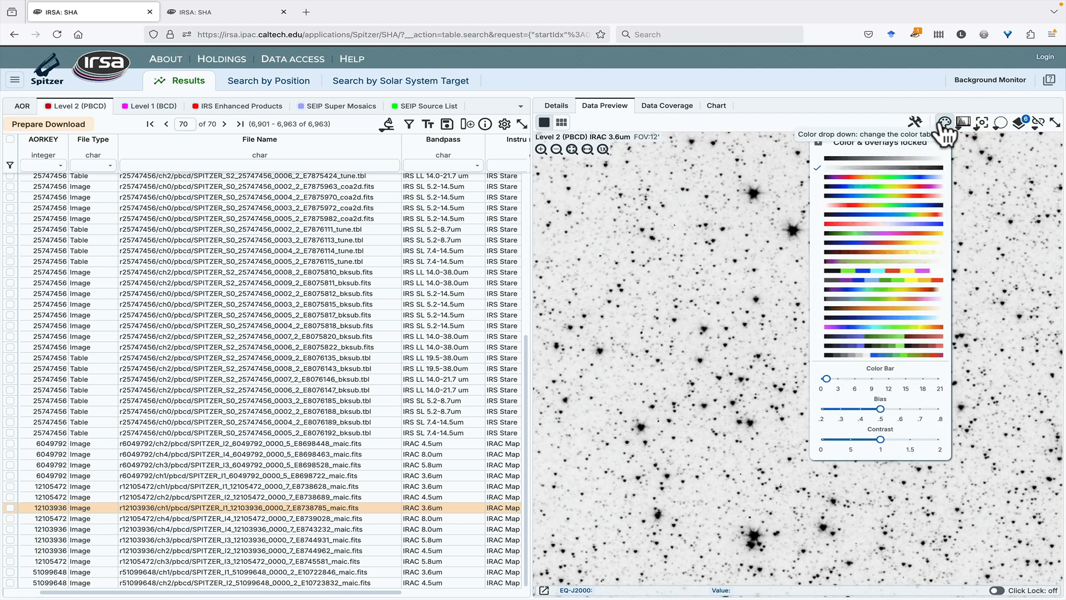
left_click(963, 122)
left_click(964, 123)
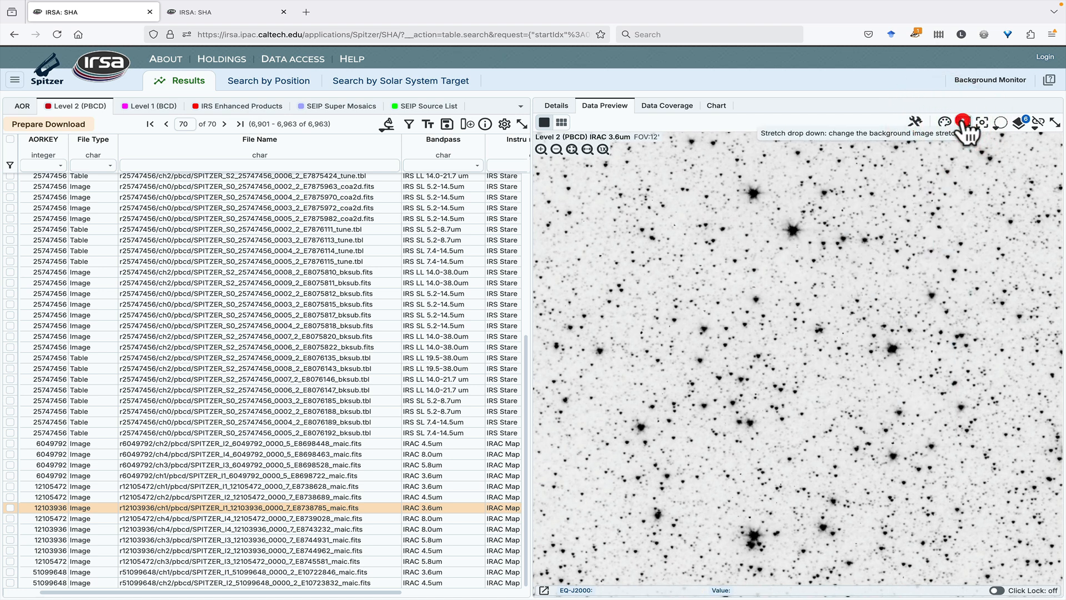
Preview a line extraction drawn diagonally across the IRAC 3.6um image with a 1×1 aperture, and close the extraction
left_click(914, 124)
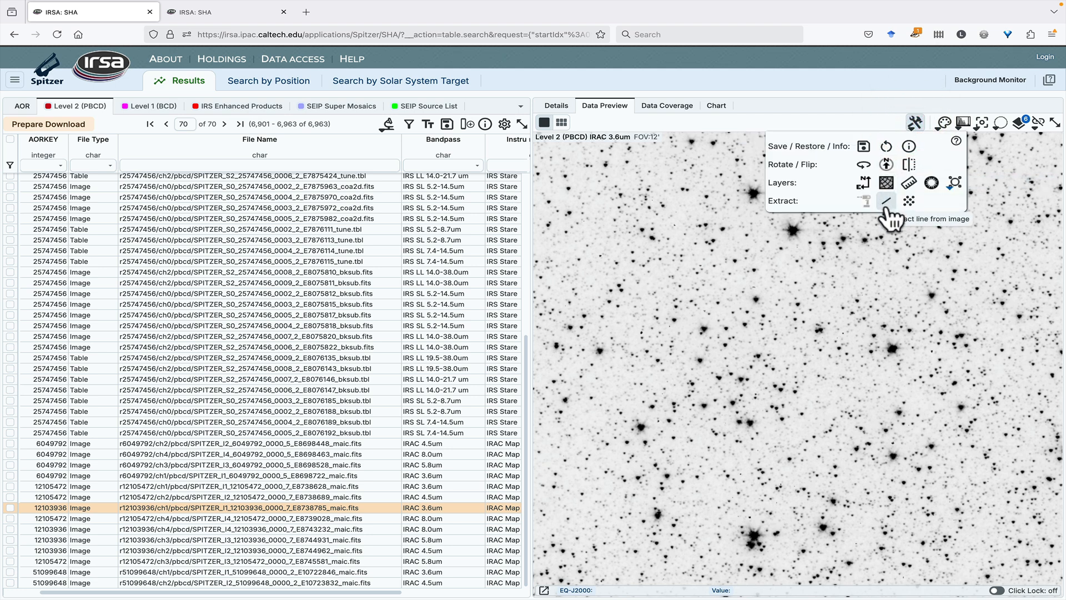
left_click(889, 201)
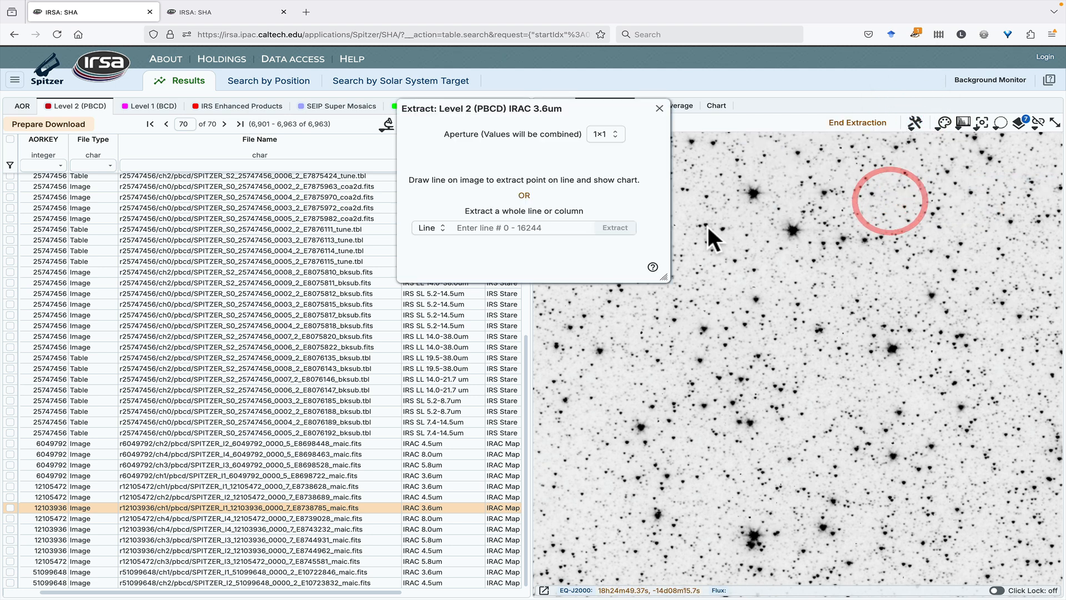
left_click_drag(627, 398, 953, 205)
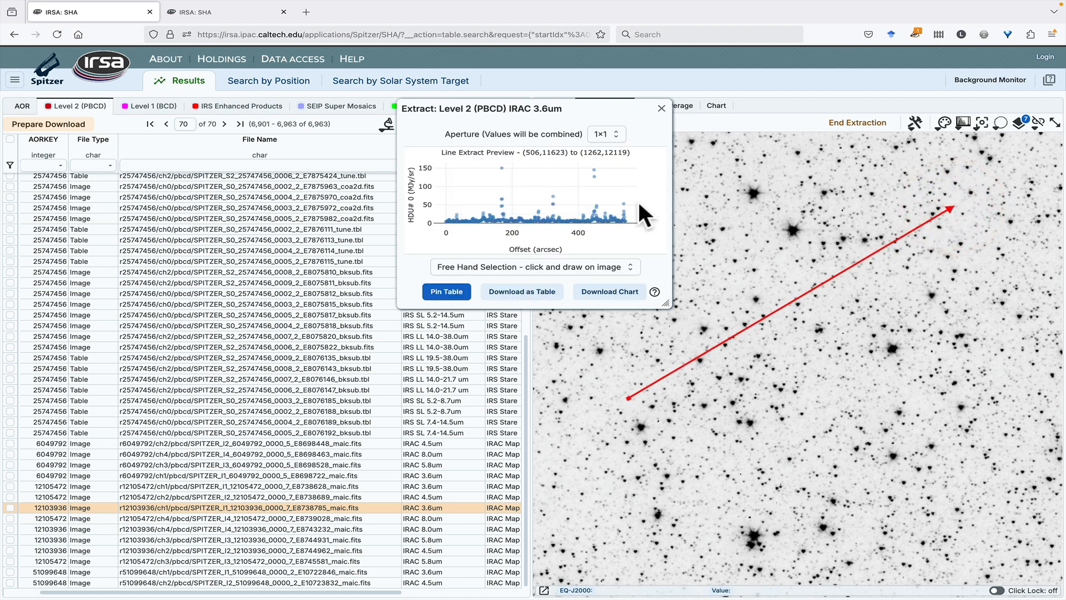
left_click(661, 108)
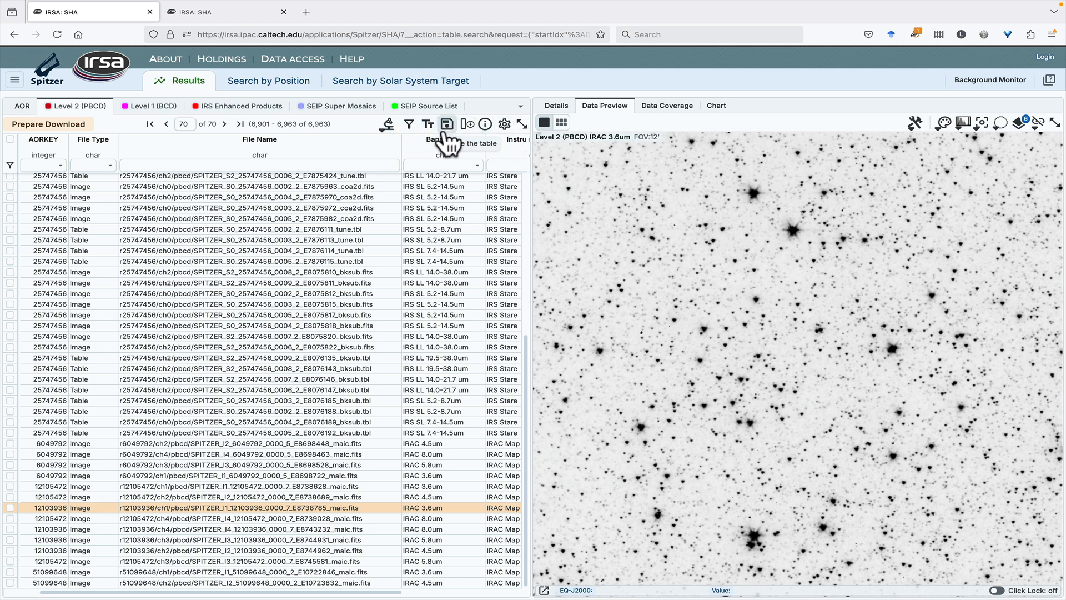
Filter the SEIP Source List table to rows with i1_f_ap1 > 0
left_click(428, 107)
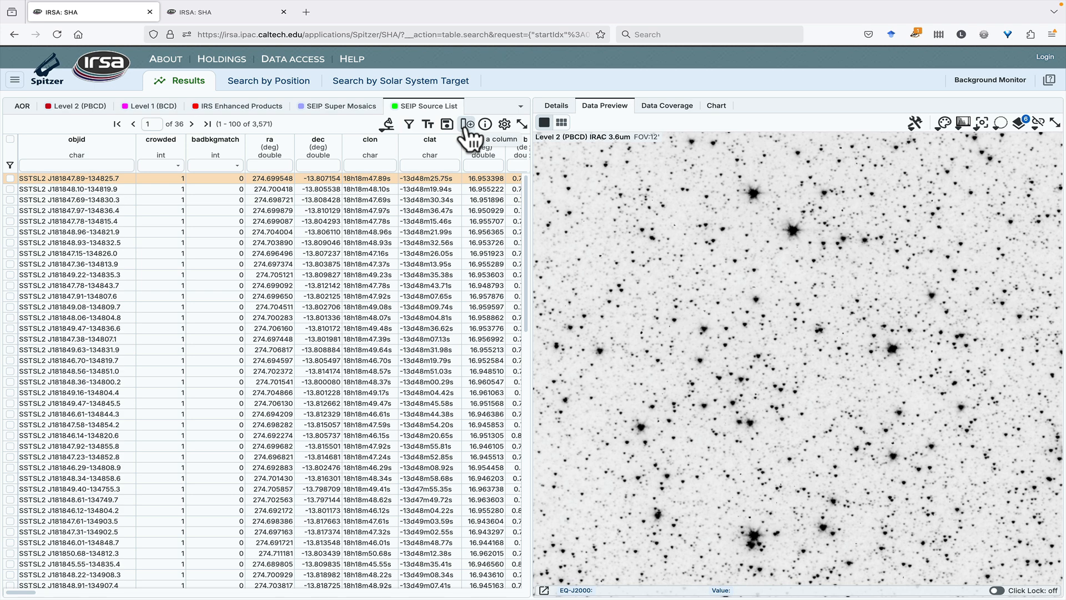
scroll(365, 181, "right", 10)
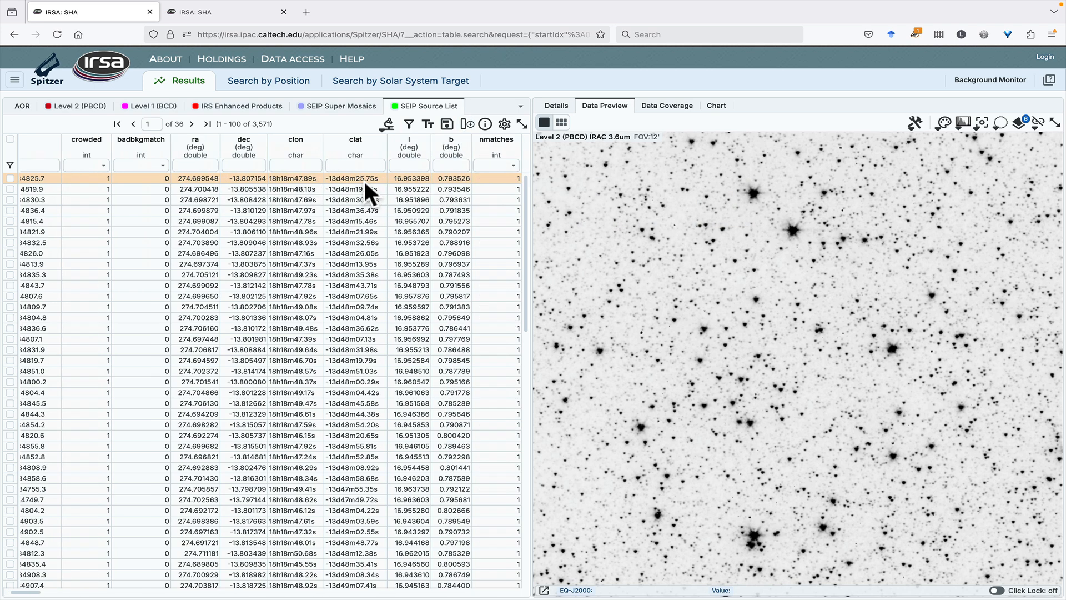
scroll(355, 178, "left", 10)
scroll(350, 177, "right", 15)
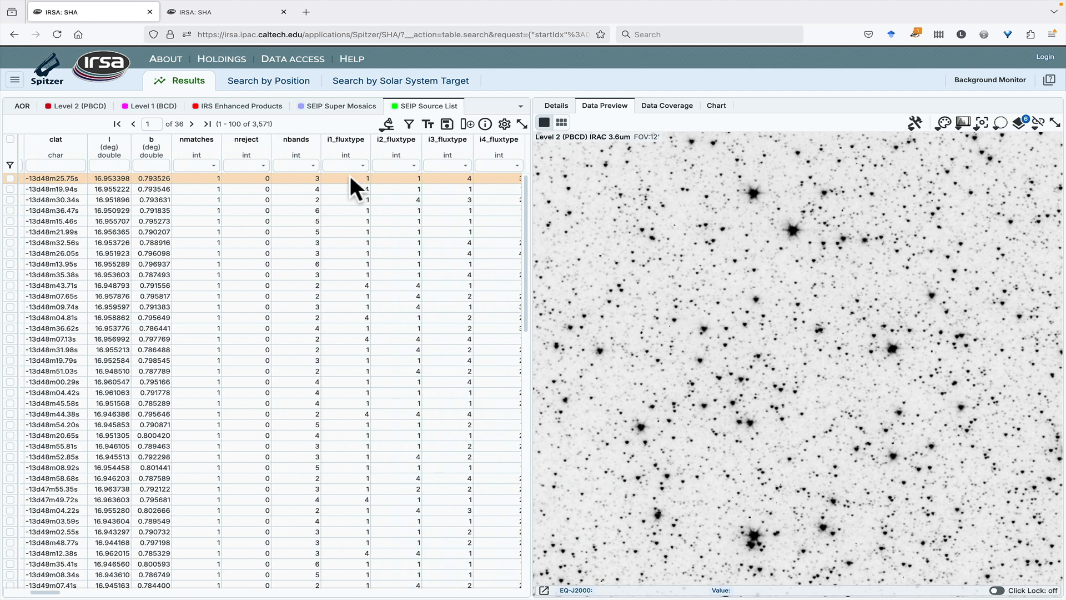
scroll(349, 178, "right", 5)
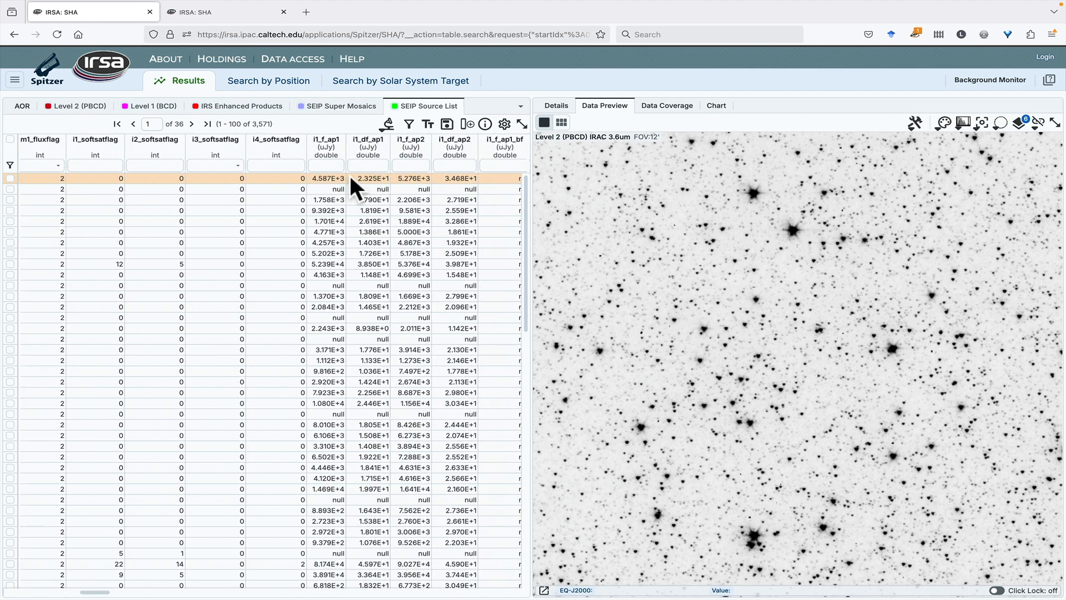
left_click(225, 164)
type("> 0")
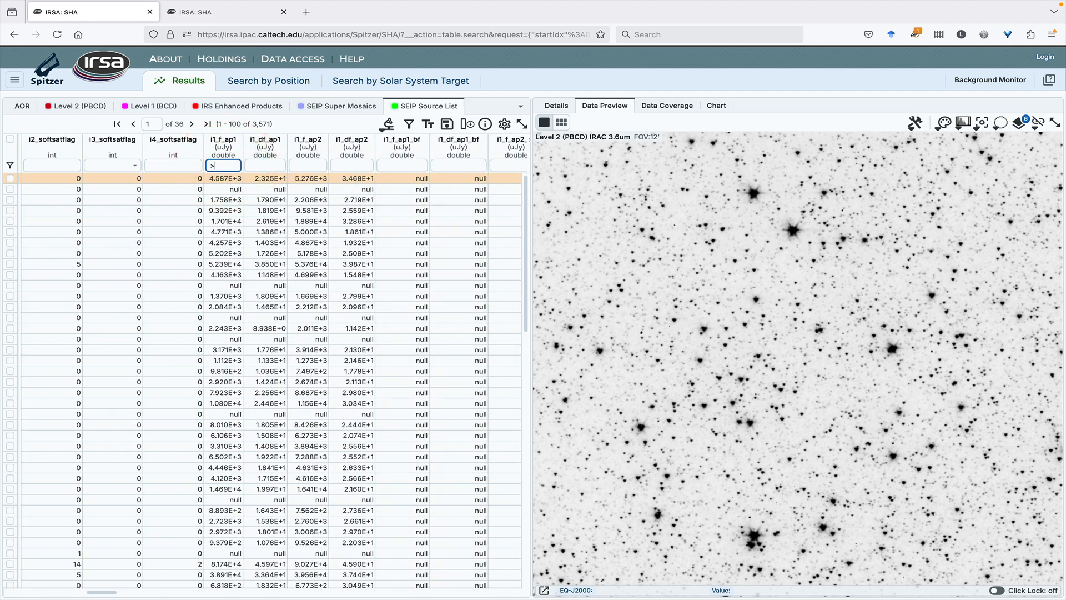
key("Return")
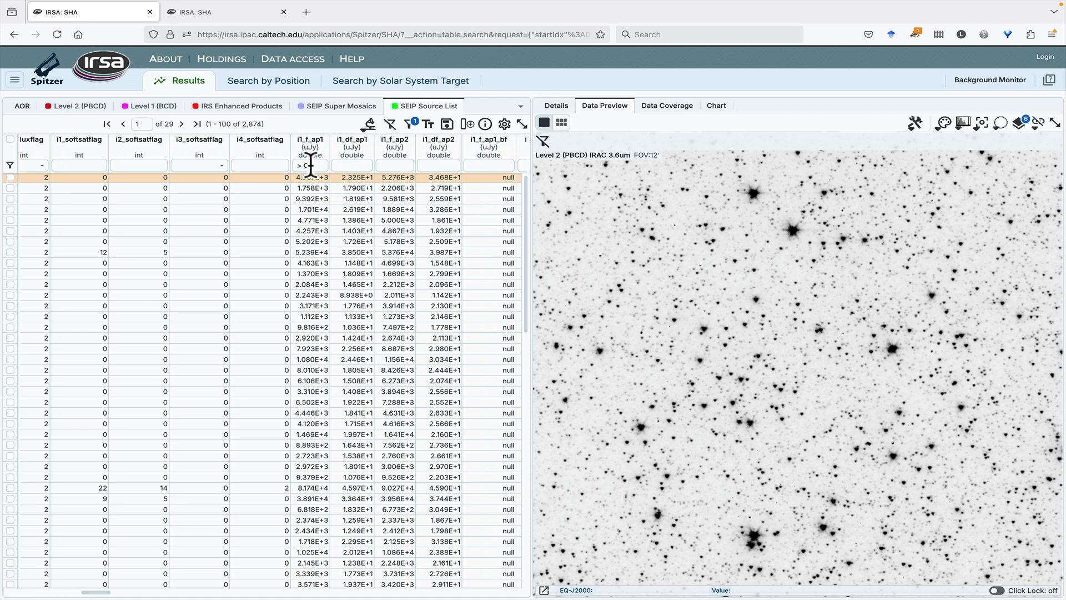
Filter the SEIP Source List table further to rows with i2_f_ap1 > 0
scroll(318, 171, "right", 5)
scroll(319, 172, "right", 5)
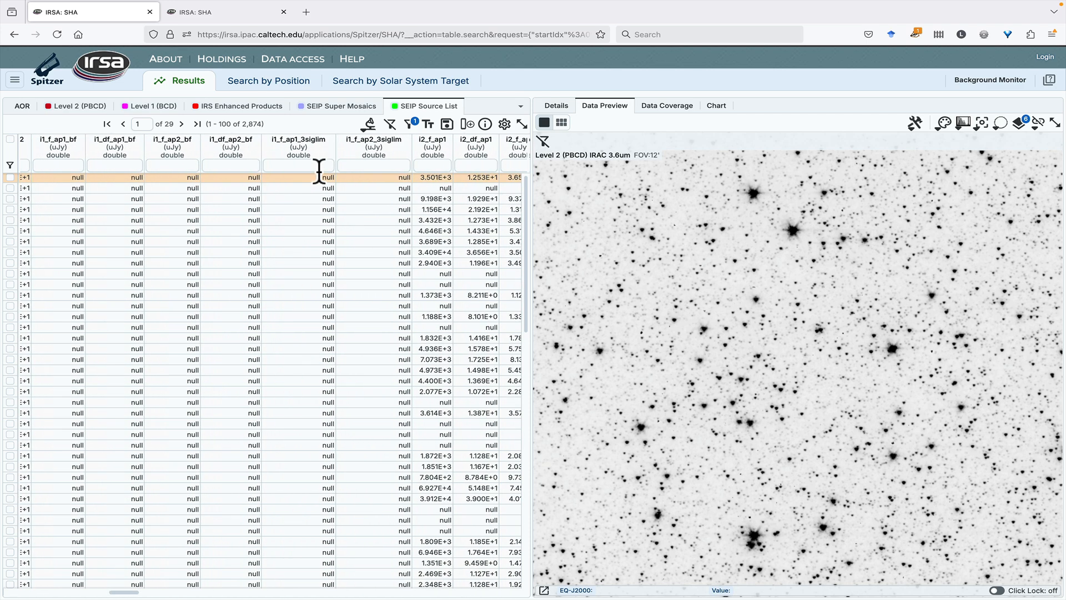
left_click(325, 165)
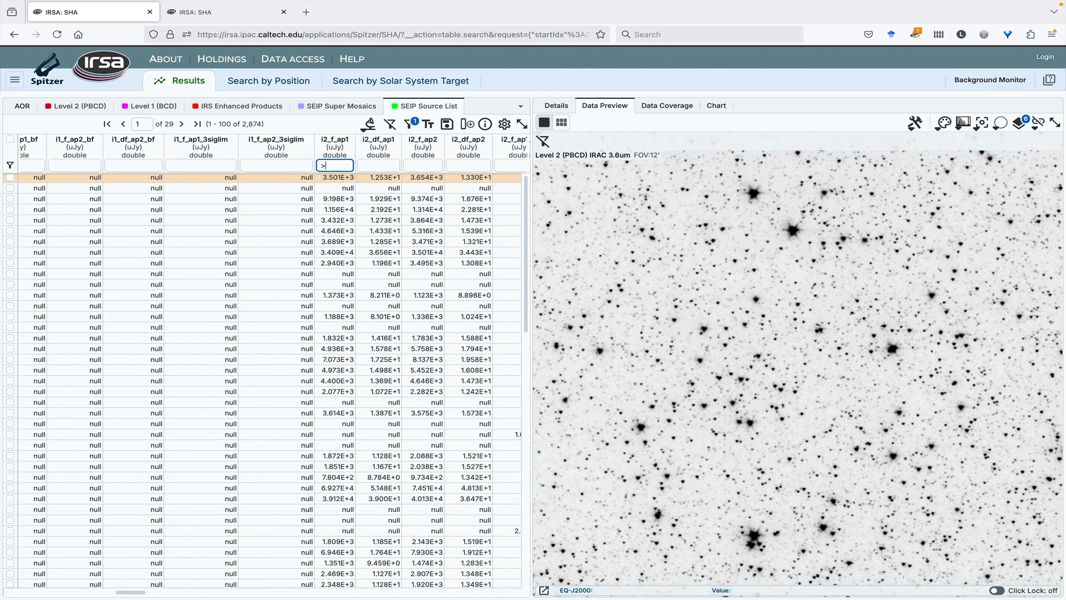
type("> 0")
key("Return")
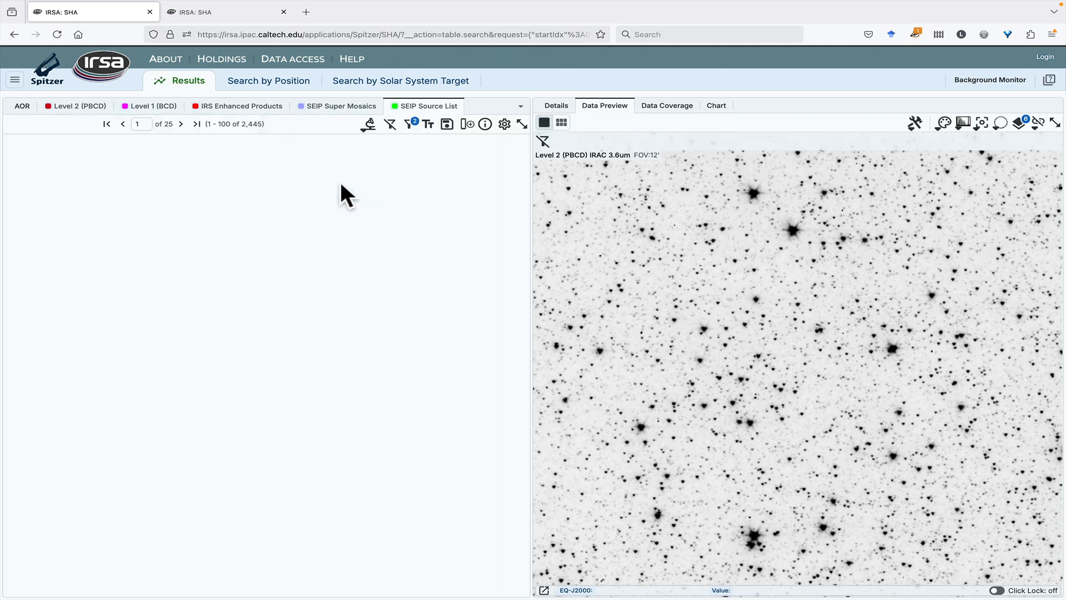
Add a filter of > 0 on the i3_f_ap1 column of the SEIP Source List table
scroll(340, 180, "right", 5)
scroll(341, 181, "right", 1)
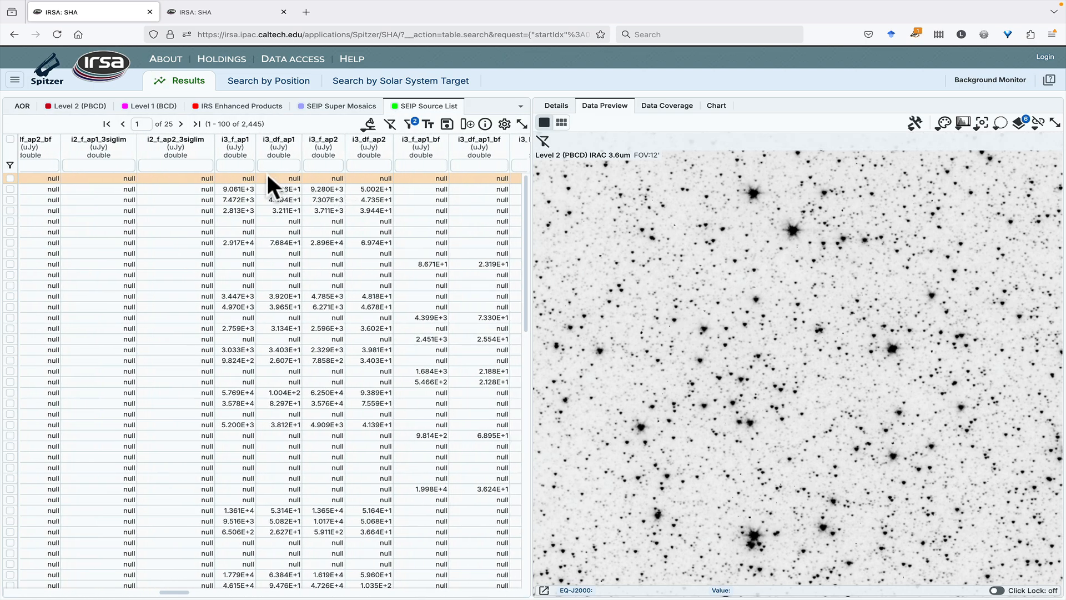
left_click(235, 165)
type("> 0")
key("Return")
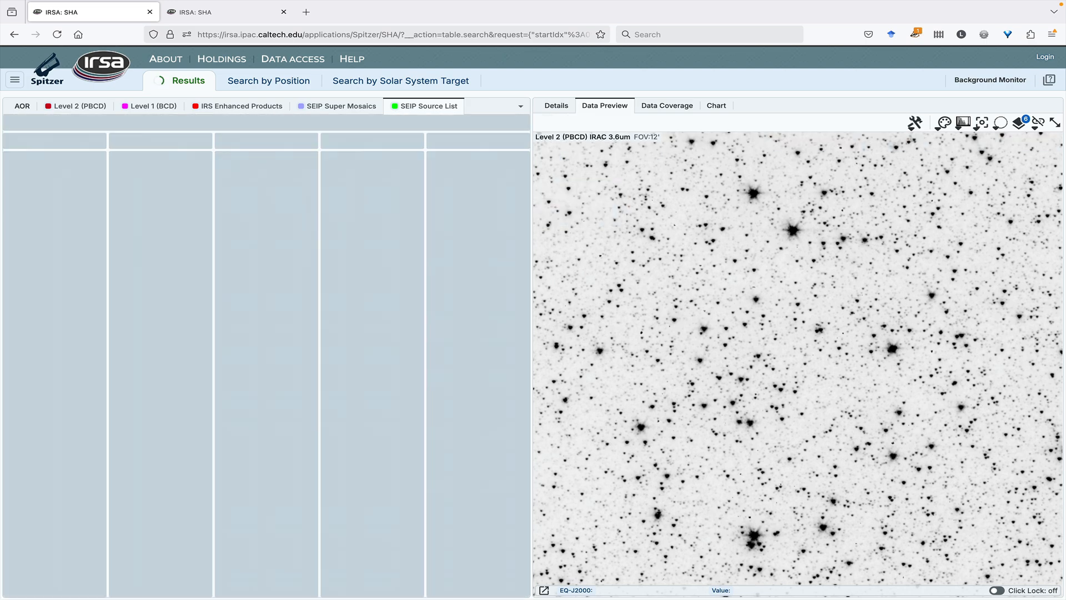
Restrict the source list to rows with i4_f_ap1 > 0 as well
scroll(324, 165, "right", 6)
scroll(324, 166, "right", 4)
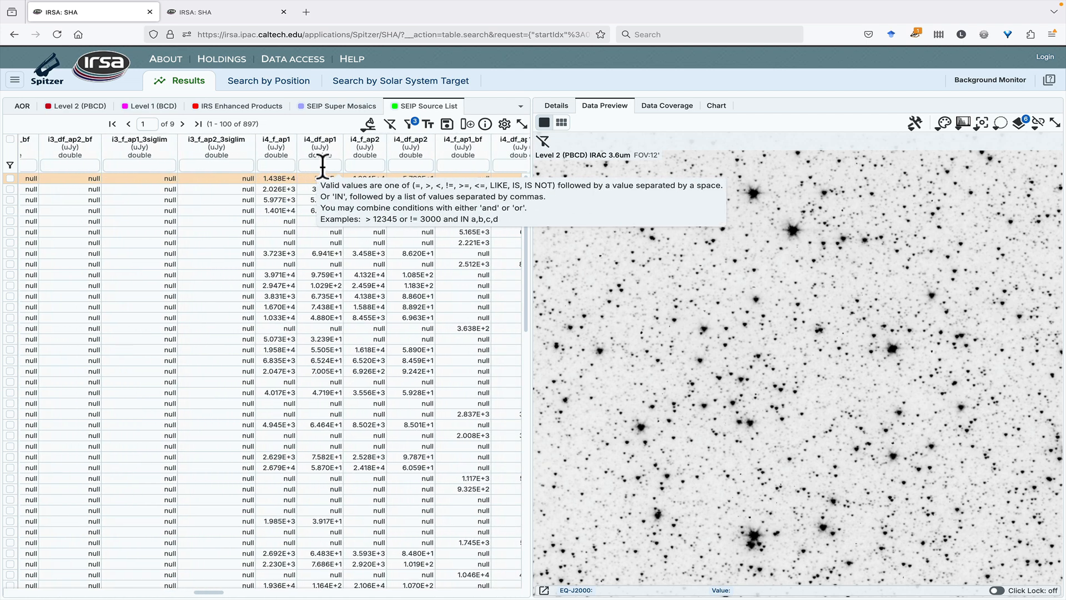
left_click(276, 165)
type("> 0")
key("Return")
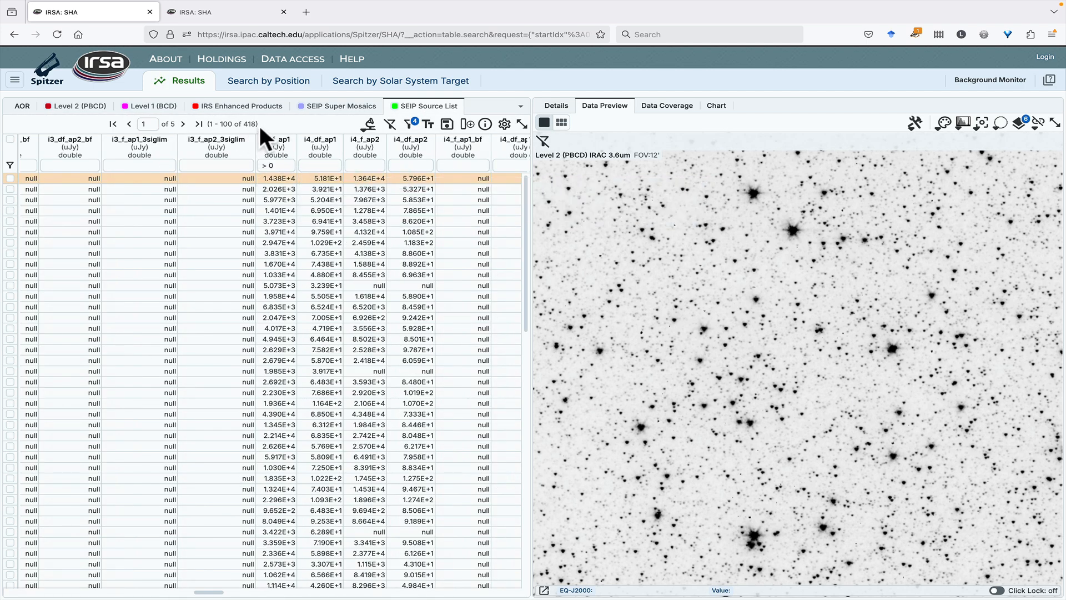
Add a column named highsnr using the preset that sets filtered rows to 'true' and the rest to 'false', and clear all table filters
left_click(469, 126)
left_click(477, 149)
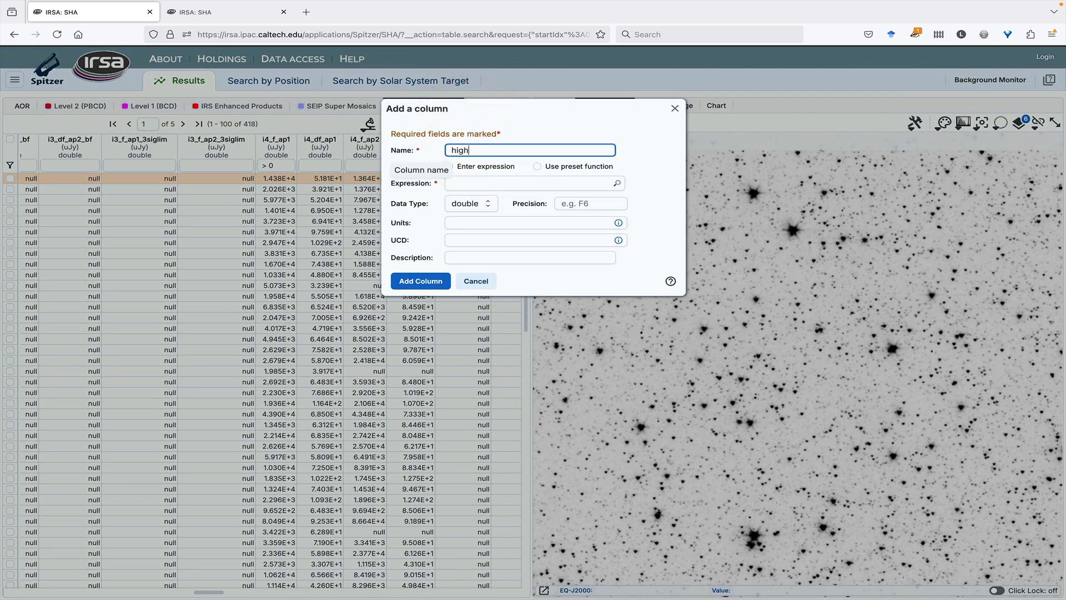
type("highsnr")
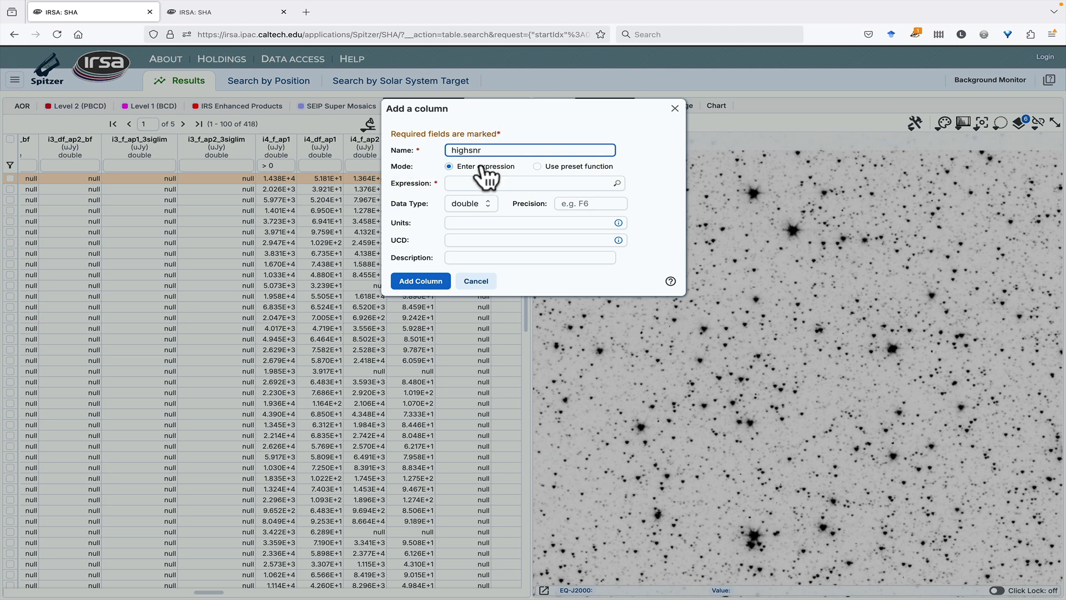
left_click(537, 166)
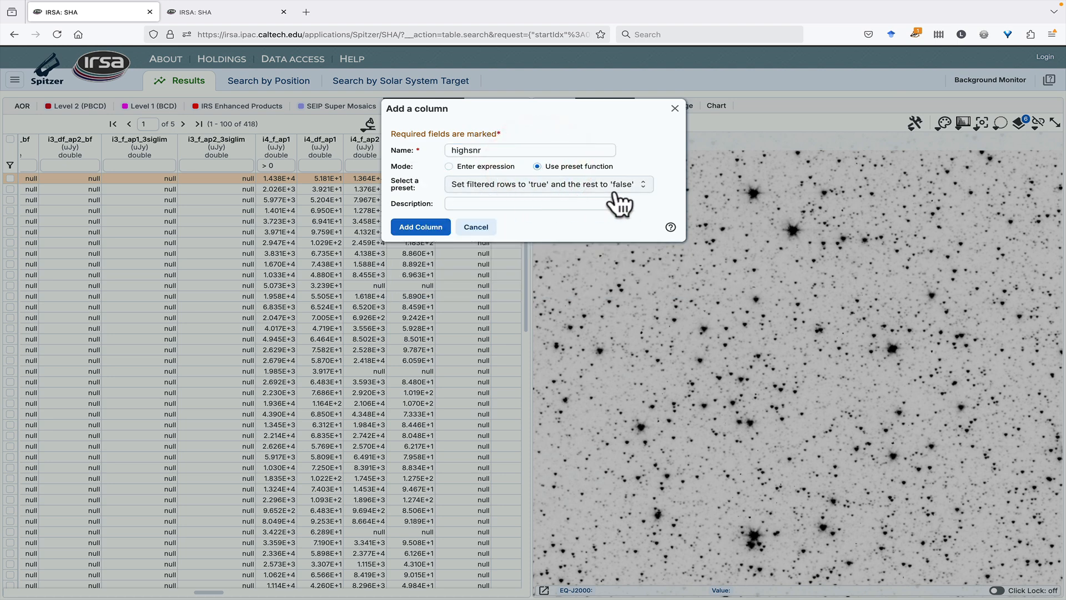
left_click(424, 227)
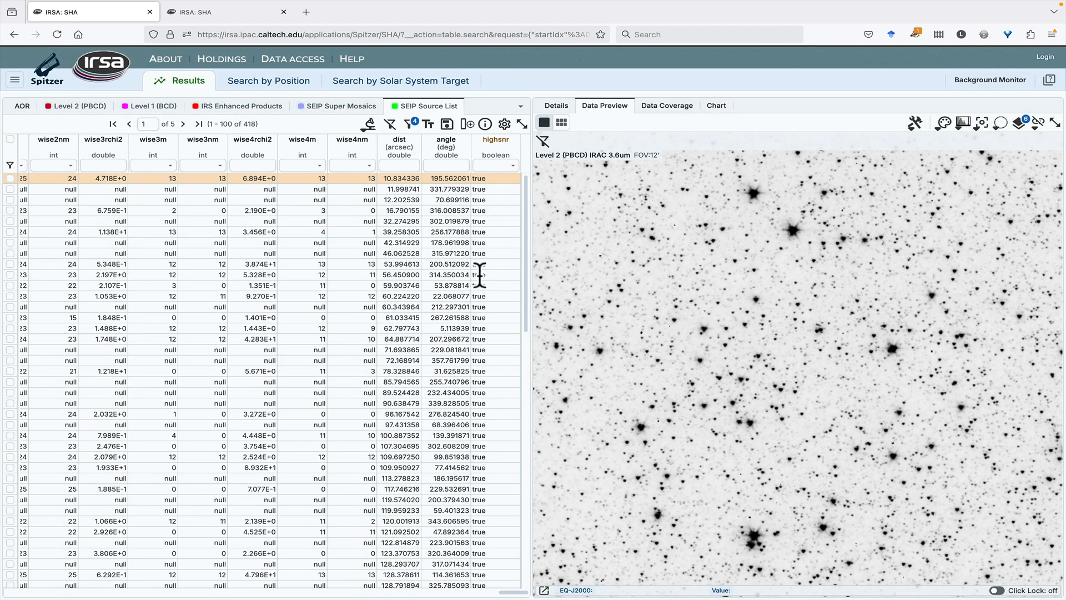
left_click(390, 123)
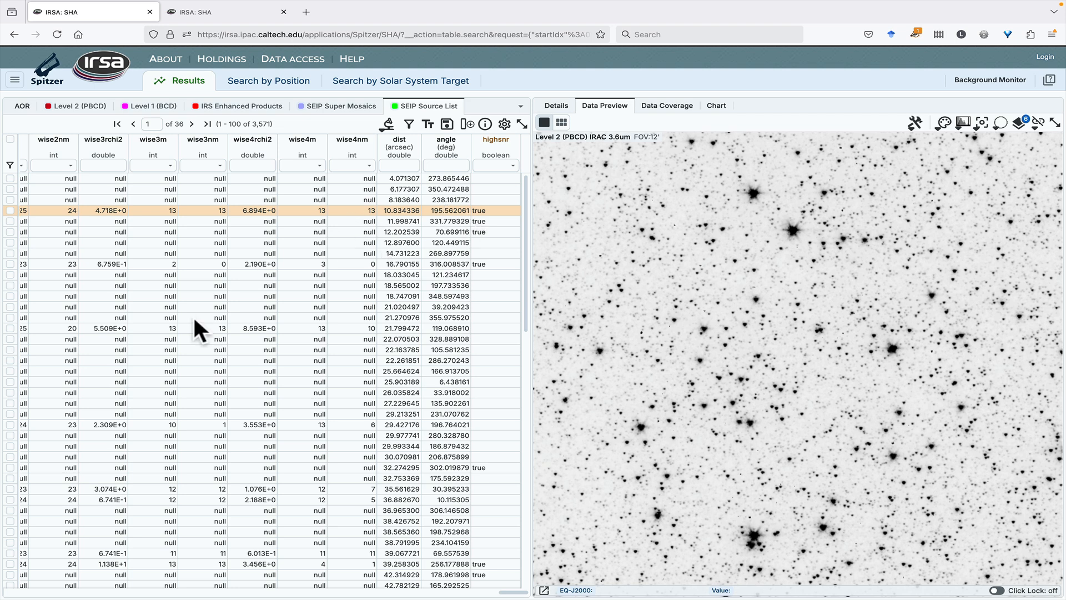
View the charts of the SEIP Source List and the Level 2 (PBCD) table, and return to the source list
left_click(714, 112)
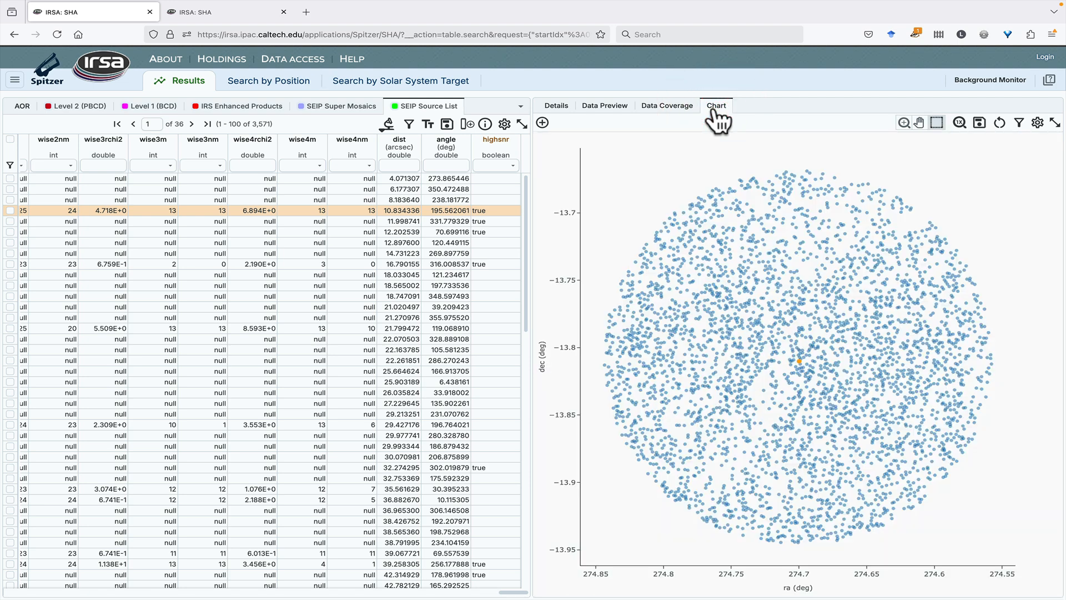
left_click(78, 110)
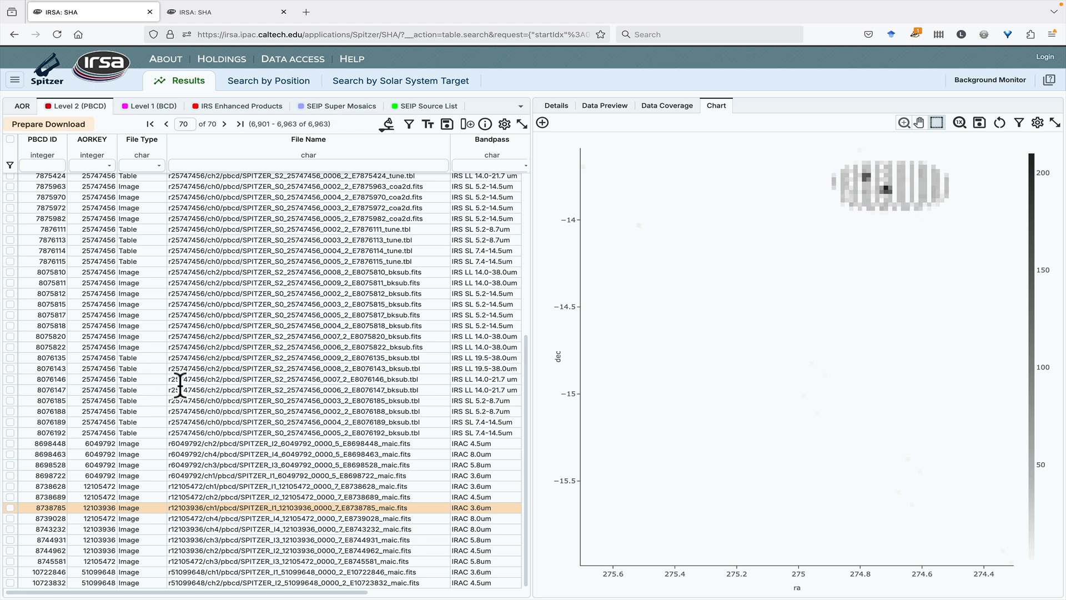
left_click(412, 109)
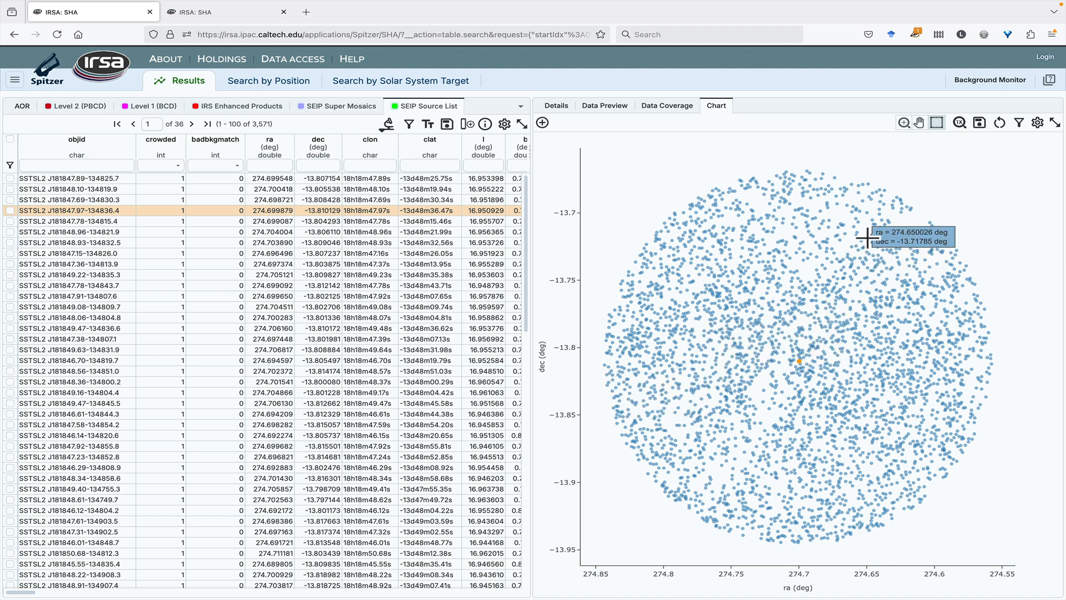
Set the X column of the source list's scatter plot to i1_f_ap1 by choosing it from the column list
left_click(1038, 124)
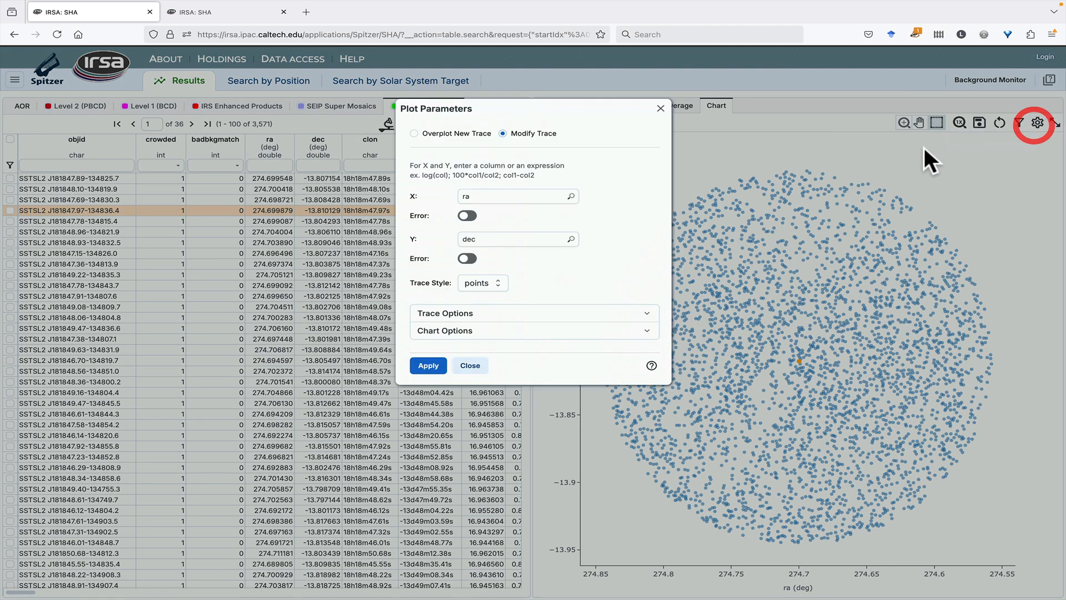
left_click(570, 196)
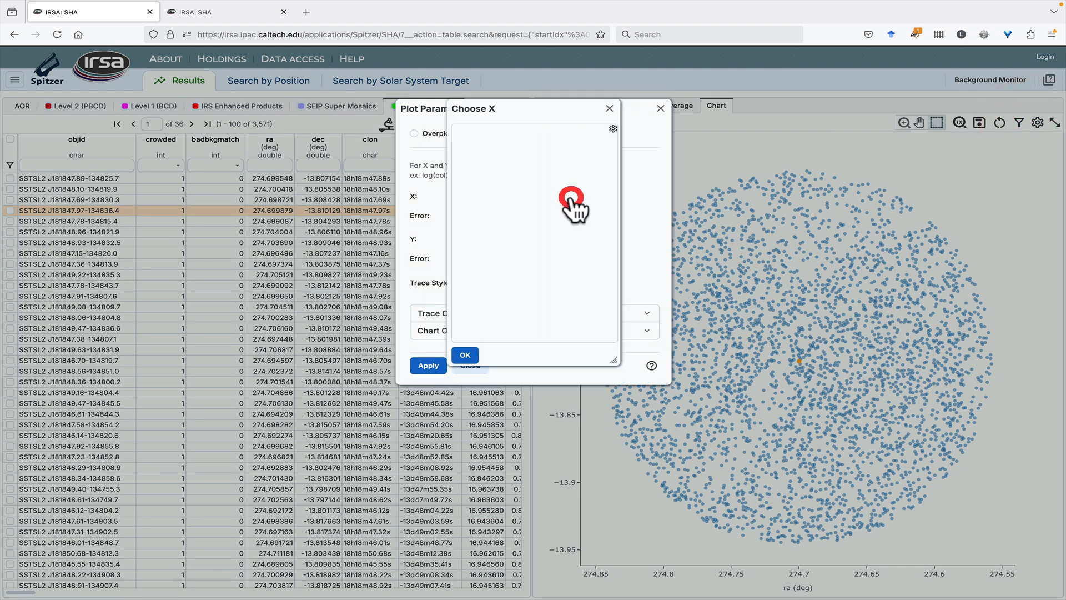
scroll(537, 250, "down", 6)
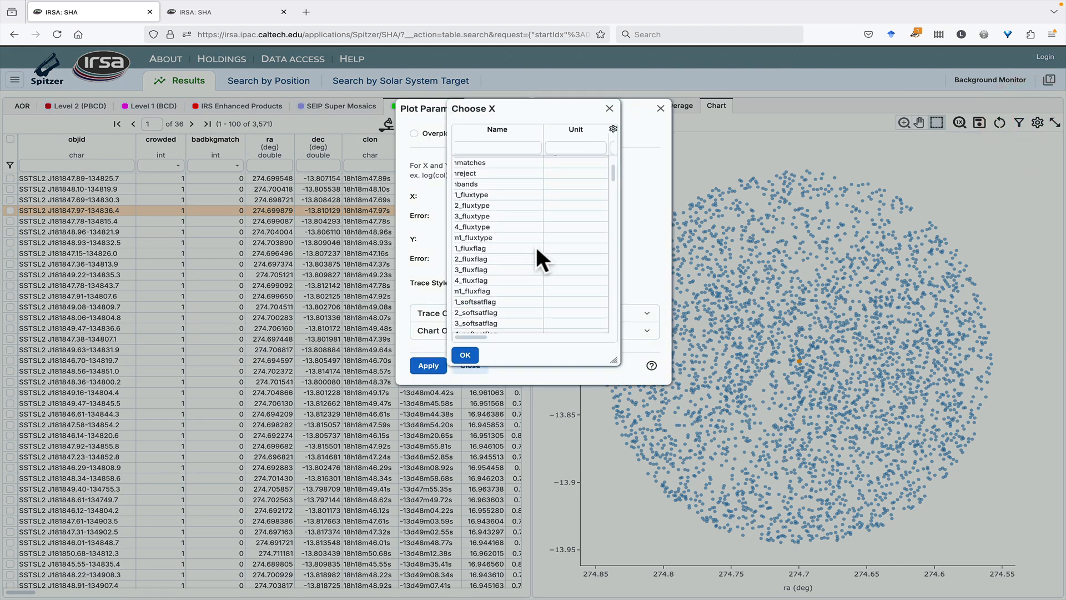
left_click(510, 235)
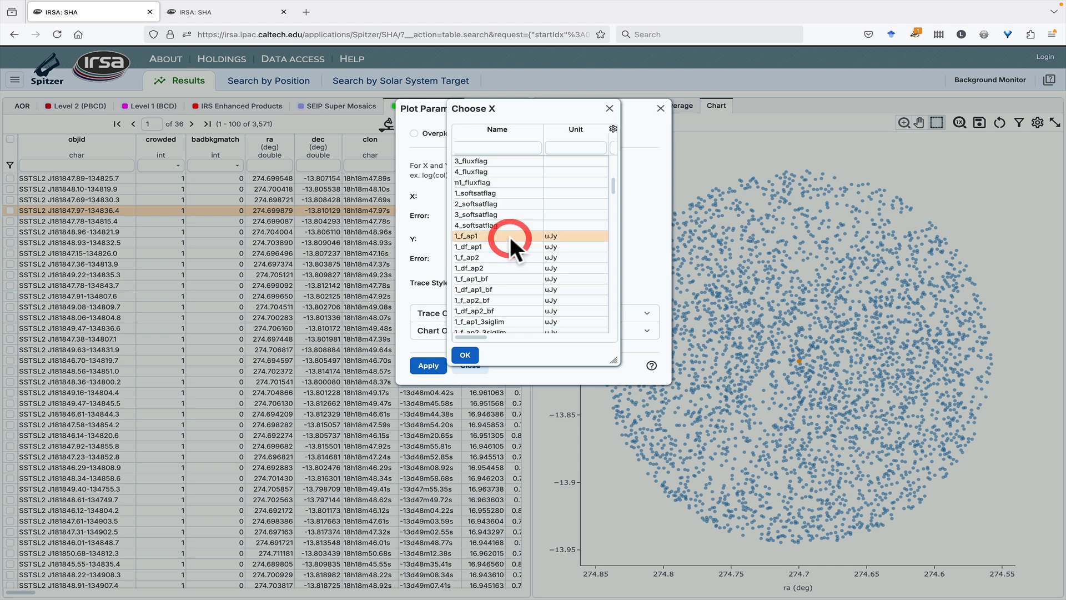
left_click(466, 355)
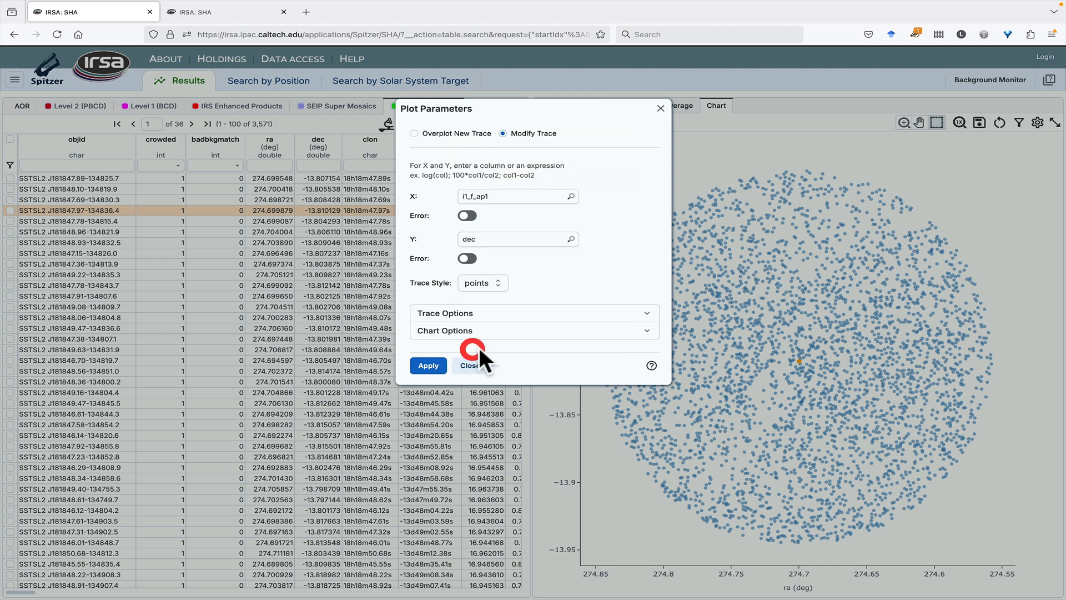
Choose i1_df_ap1 as the Y column of the scatter plot
left_click(571, 239)
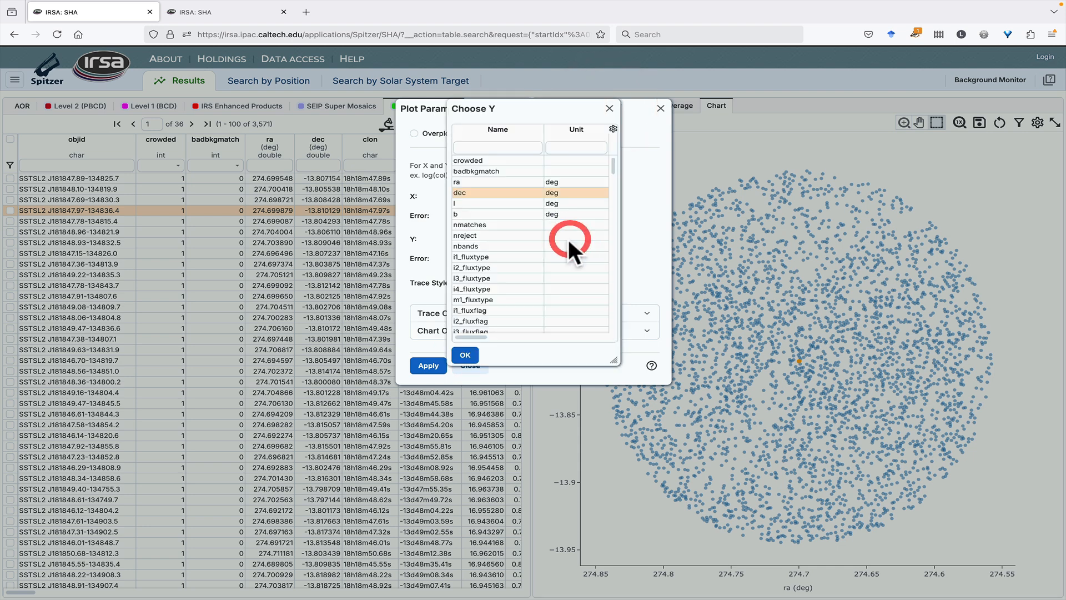
scroll(559, 241, "down", 6)
scroll(559, 241, "down", 1)
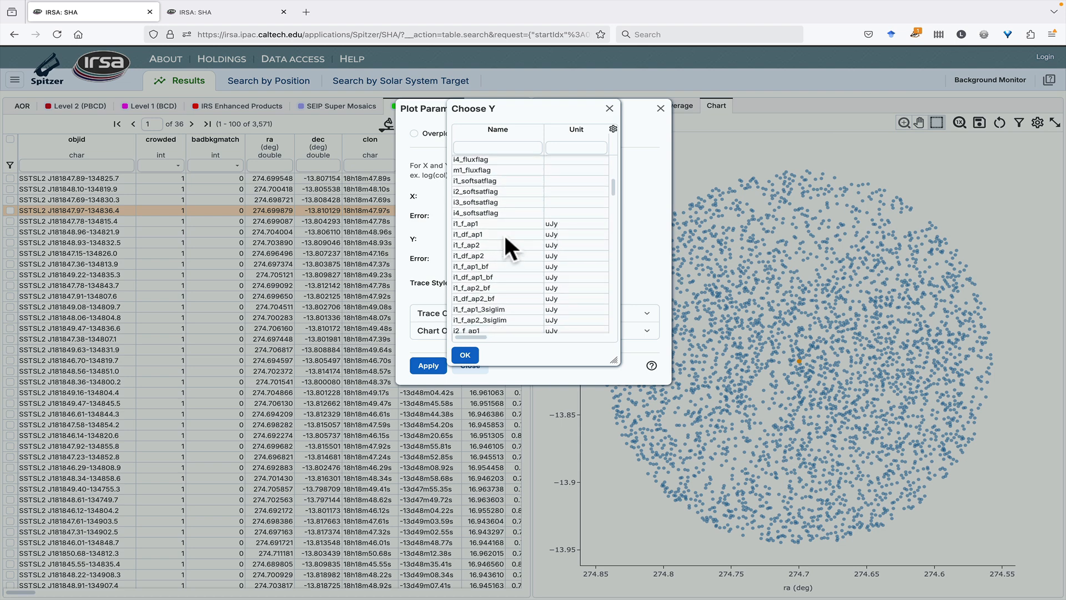
left_click(504, 234)
left_click(464, 356)
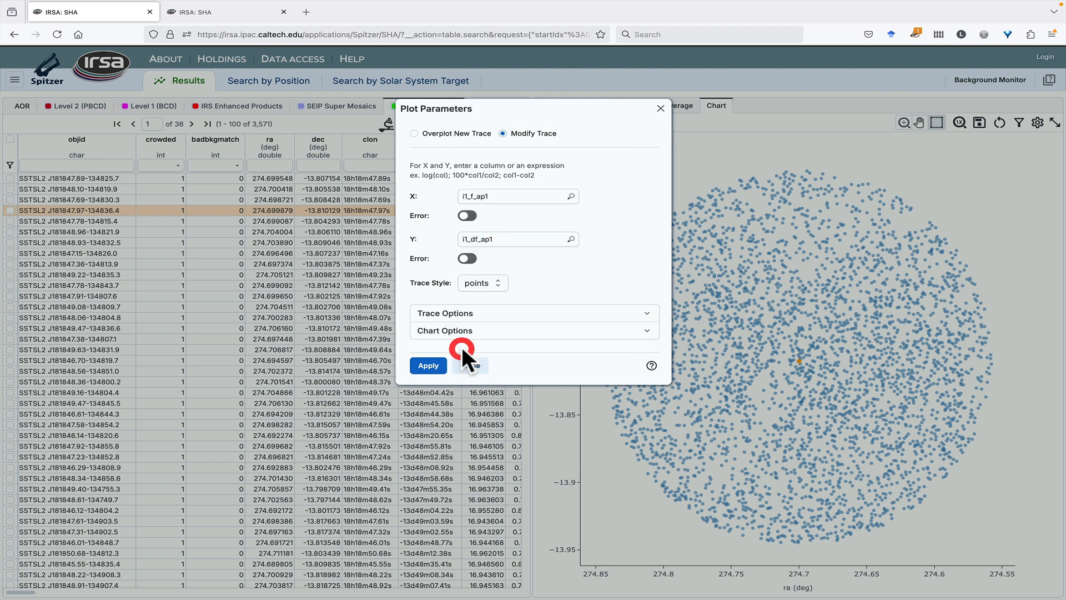
Set both the X and Y axes of the plot to log scale and apply the plot parameters
left_click(502, 330)
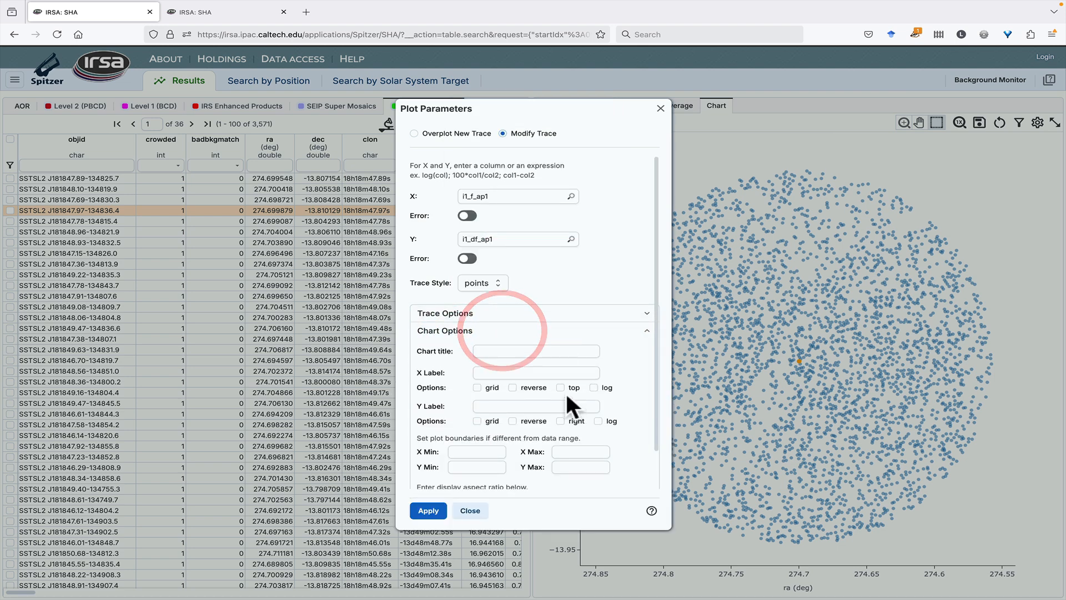
left_click(593, 387)
left_click(598, 421)
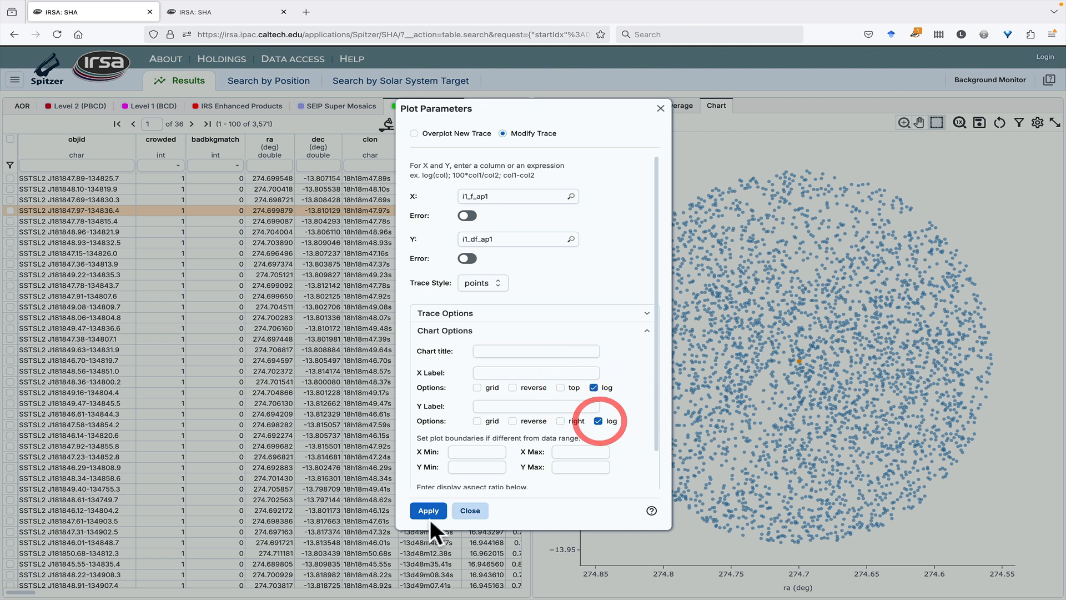
left_click(428, 510)
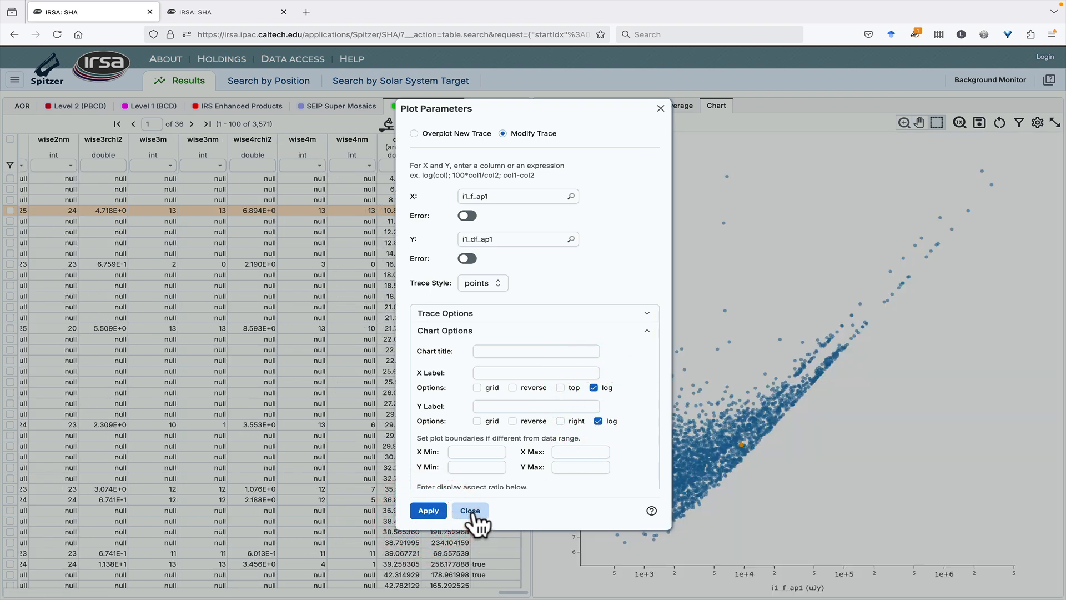
left_click(470, 510)
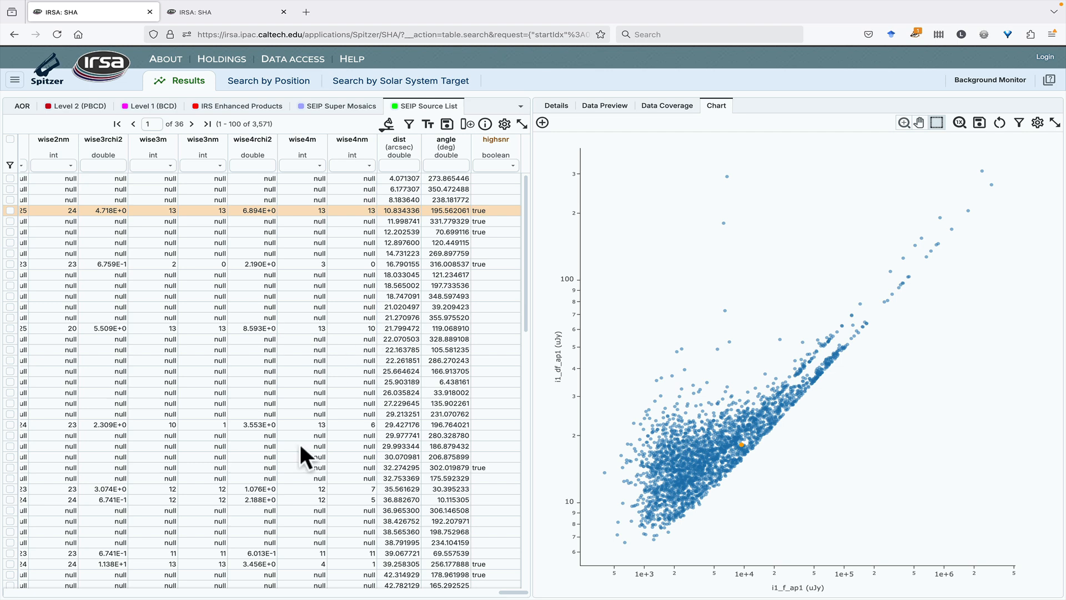
Preview the IRS Enhanced Products spectrum and examine the spectral frame and flax axis unit choices in its plot parameters
left_click(222, 107)
left_click(608, 106)
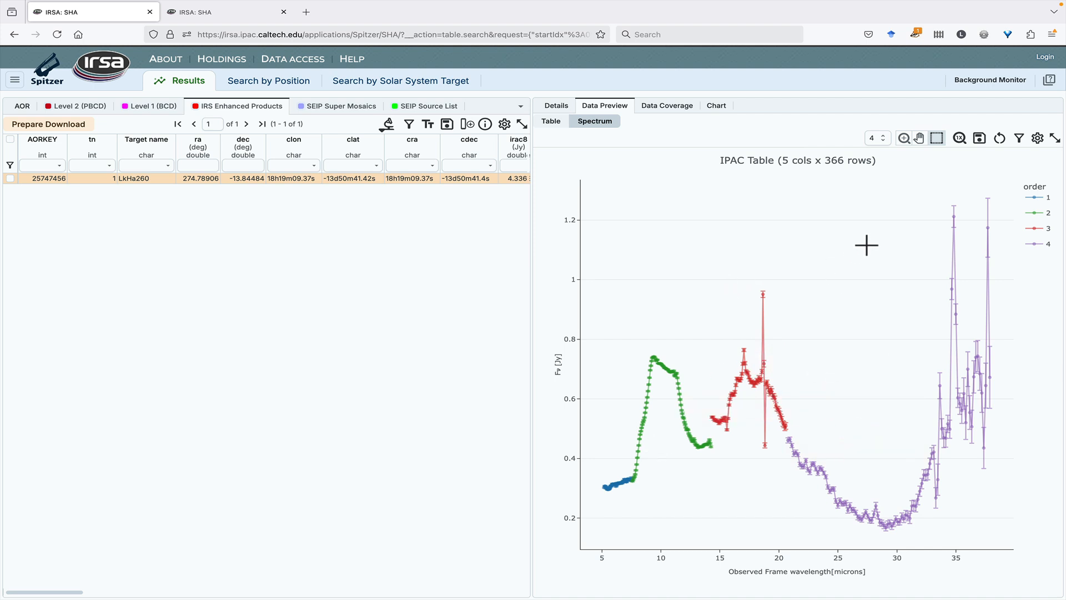
left_click(1038, 138)
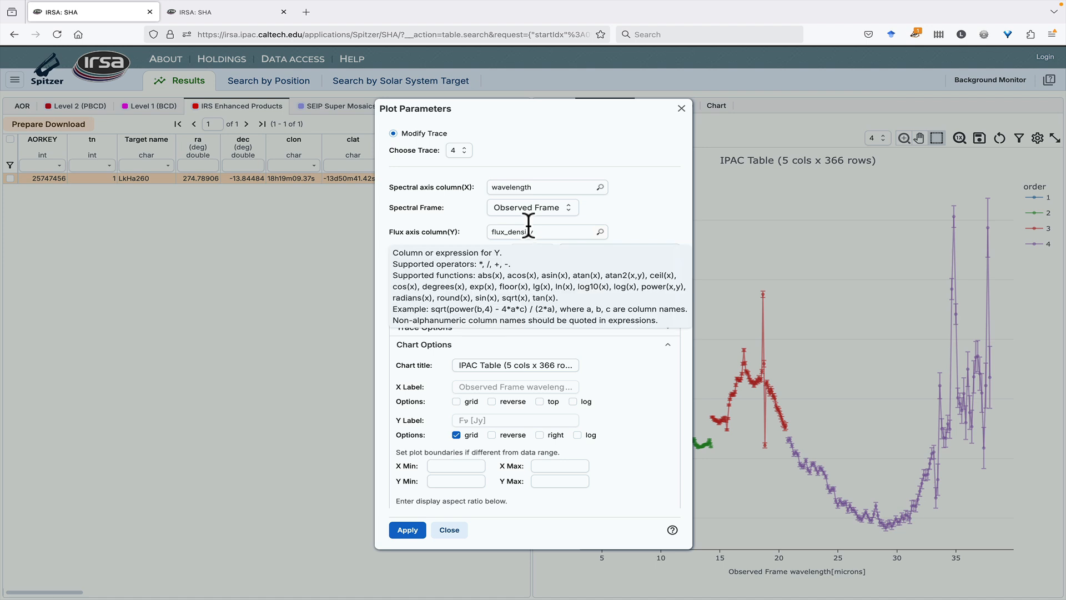
left_click(564, 210)
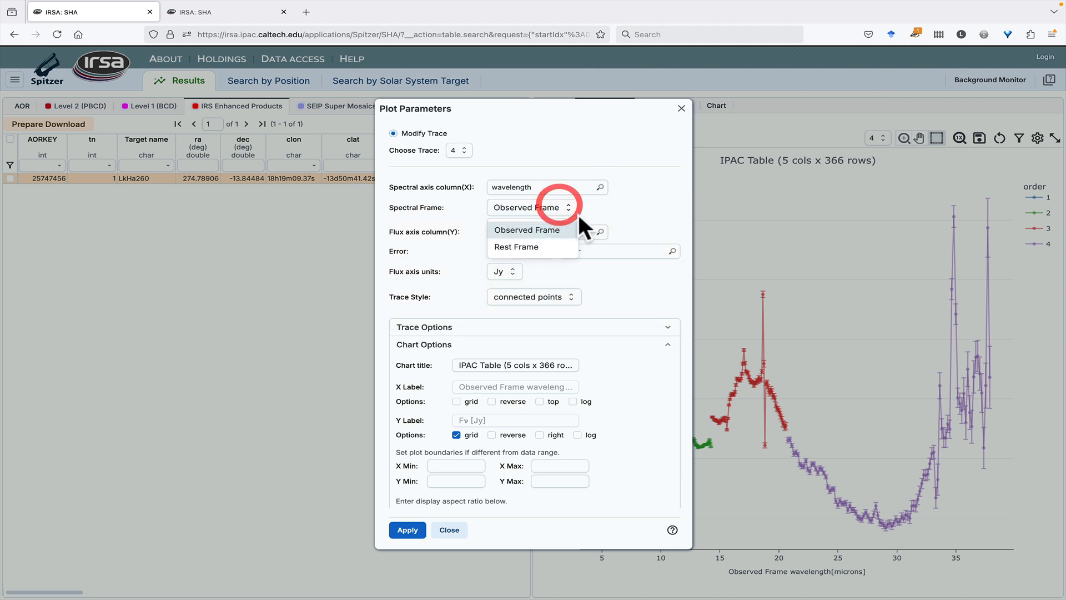
left_click(631, 208)
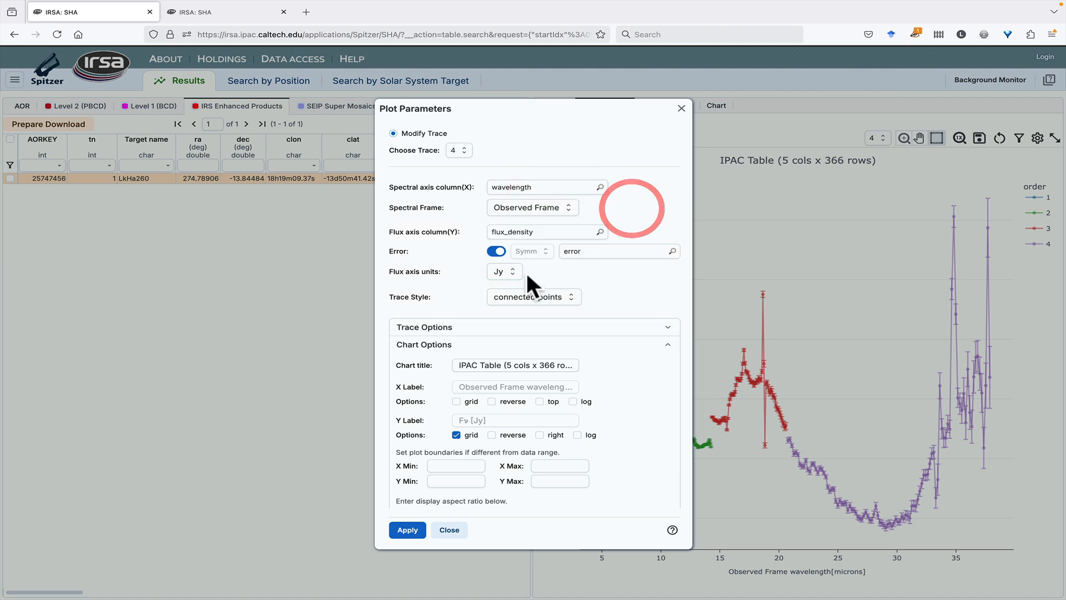
left_click(512, 272)
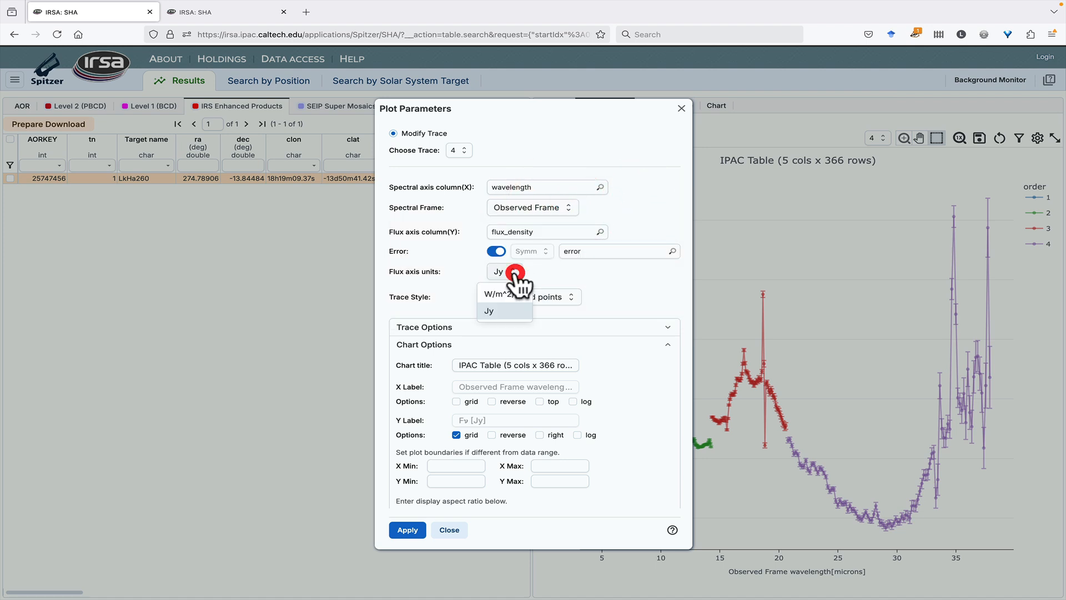
left_click(639, 277)
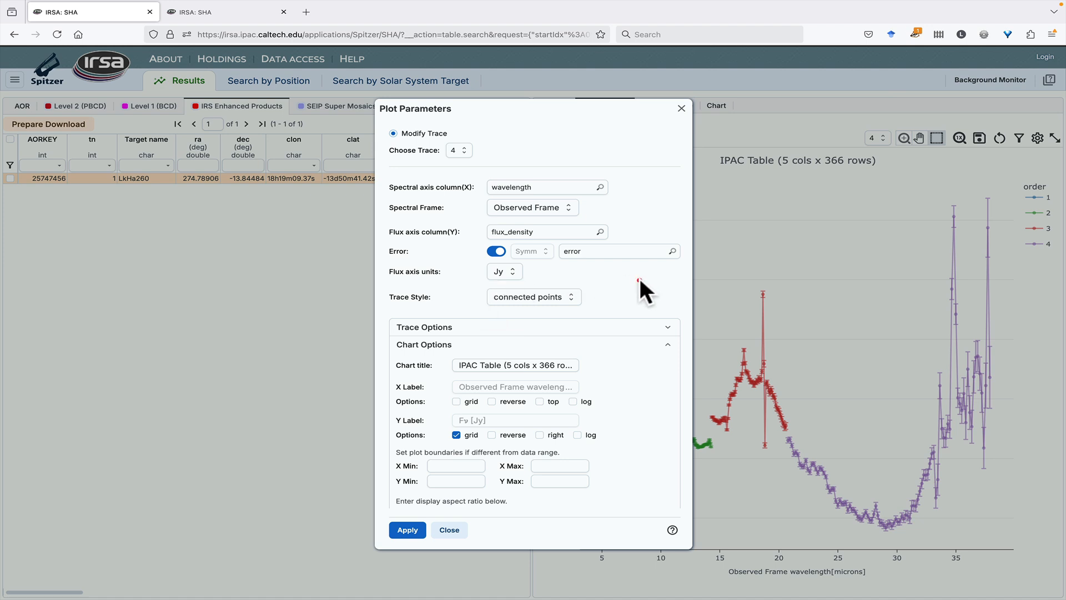
left_click(682, 109)
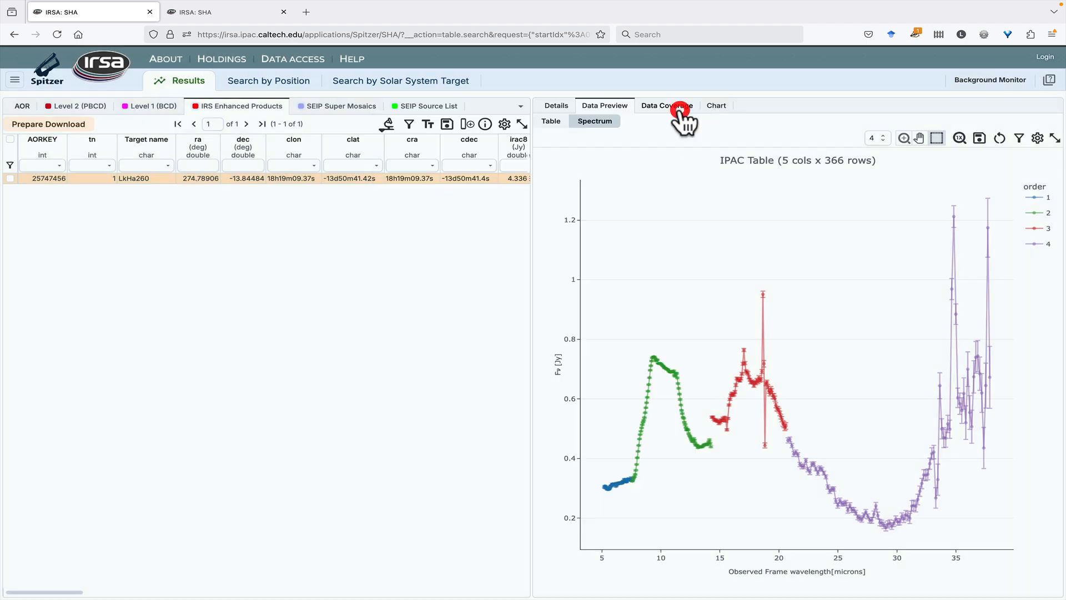
Switch to the other browser tab with the 832 Karin results and view the Orbital Path table
left_click(232, 16)
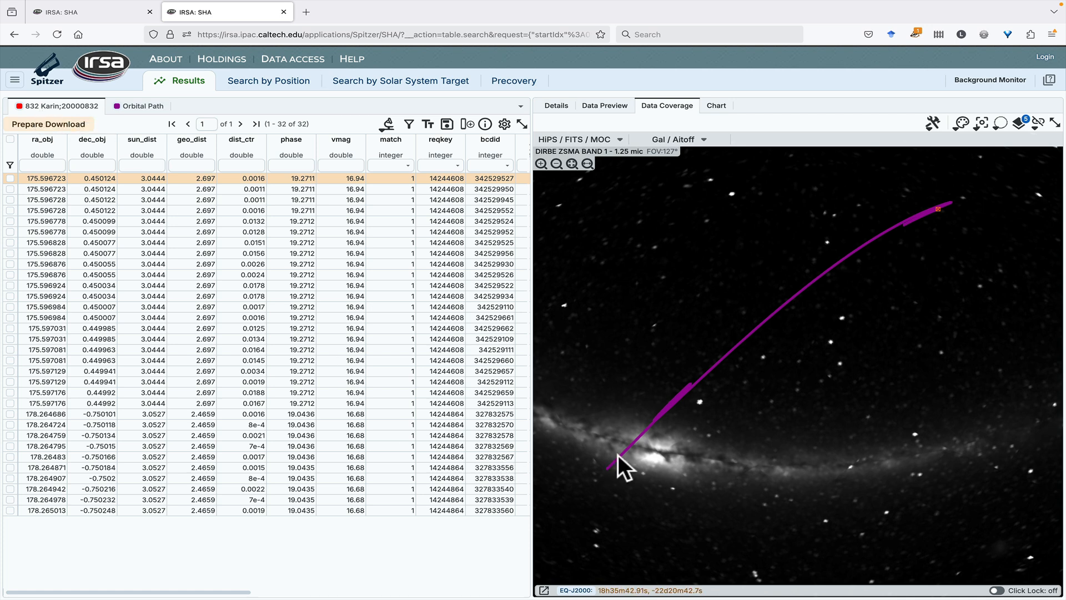
left_click(141, 106)
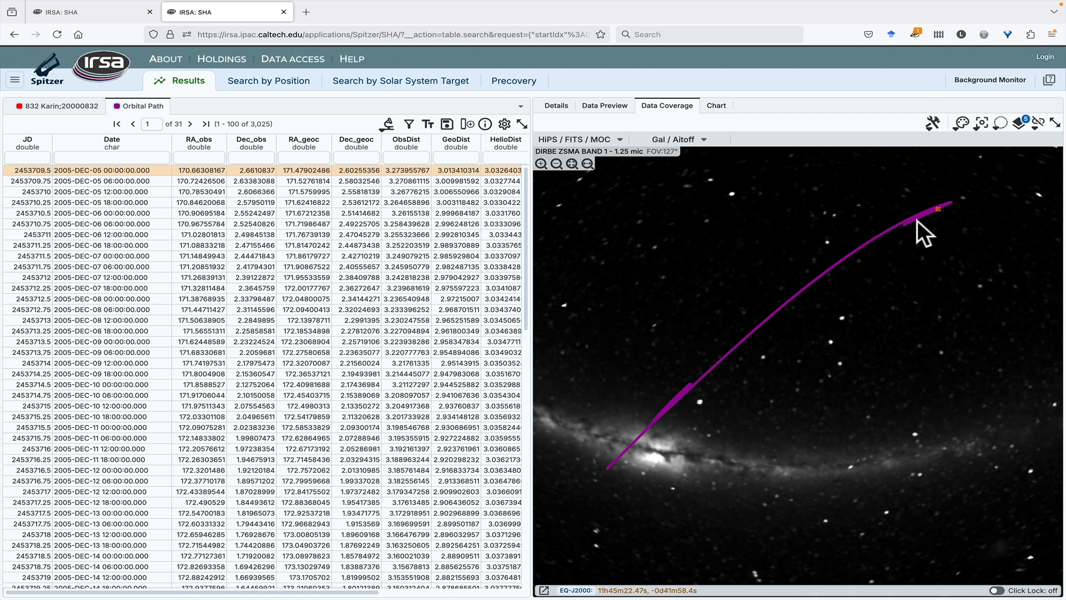
Examine the end of the 832 Karin orbital path near the observation markers in the coverage map
left_click_drag(918, 220, 769, 282)
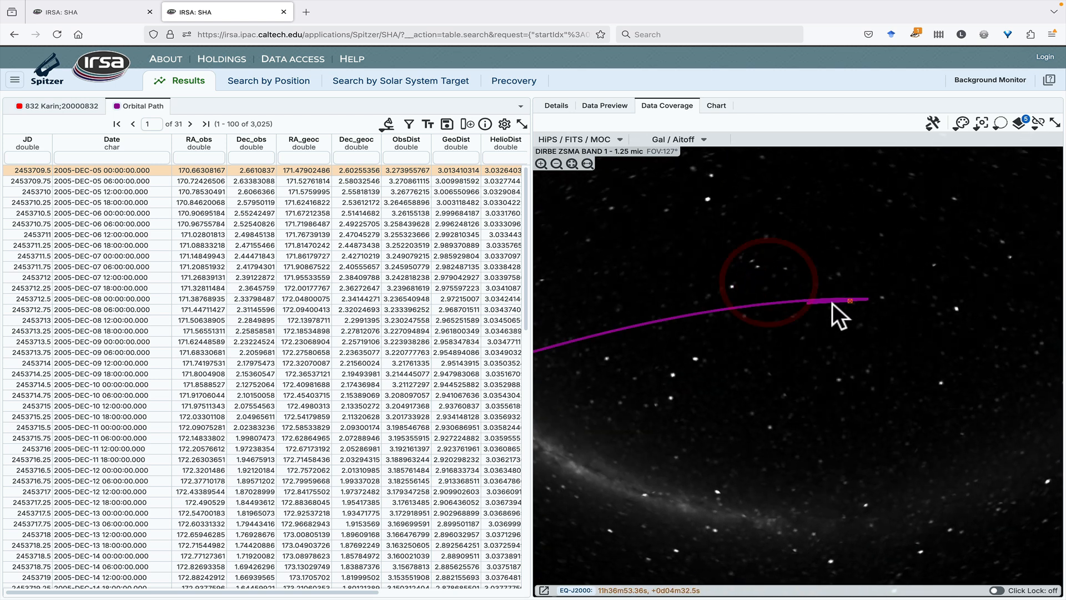
scroll(832, 304, "up", 5)
left_click_drag(862, 302, 806, 300)
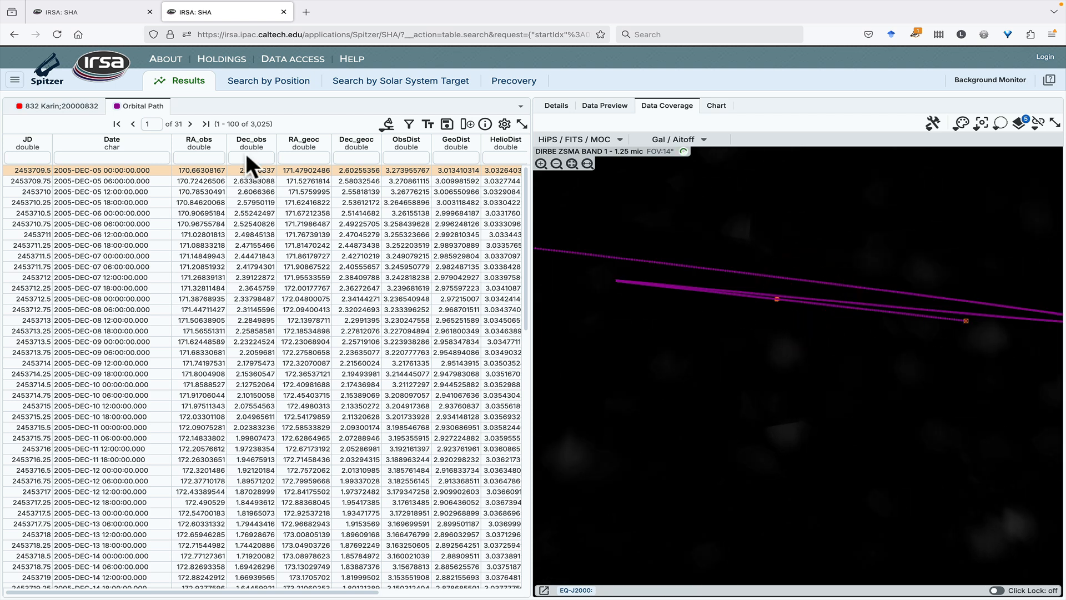
Return to the 832 Karin results table and view the preview images of its observations
left_click(61, 106)
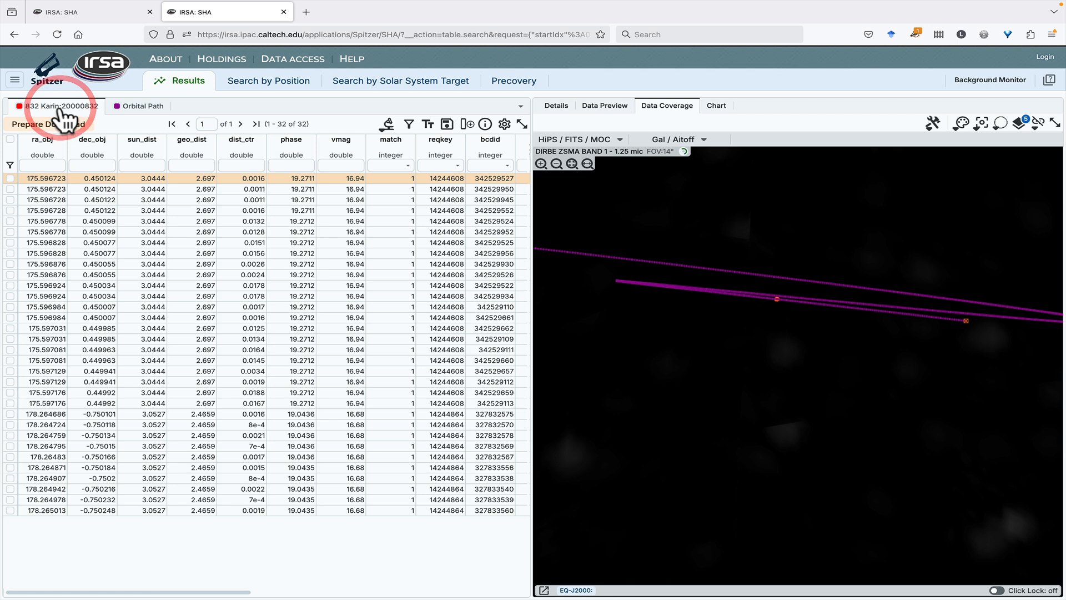
left_click(605, 107)
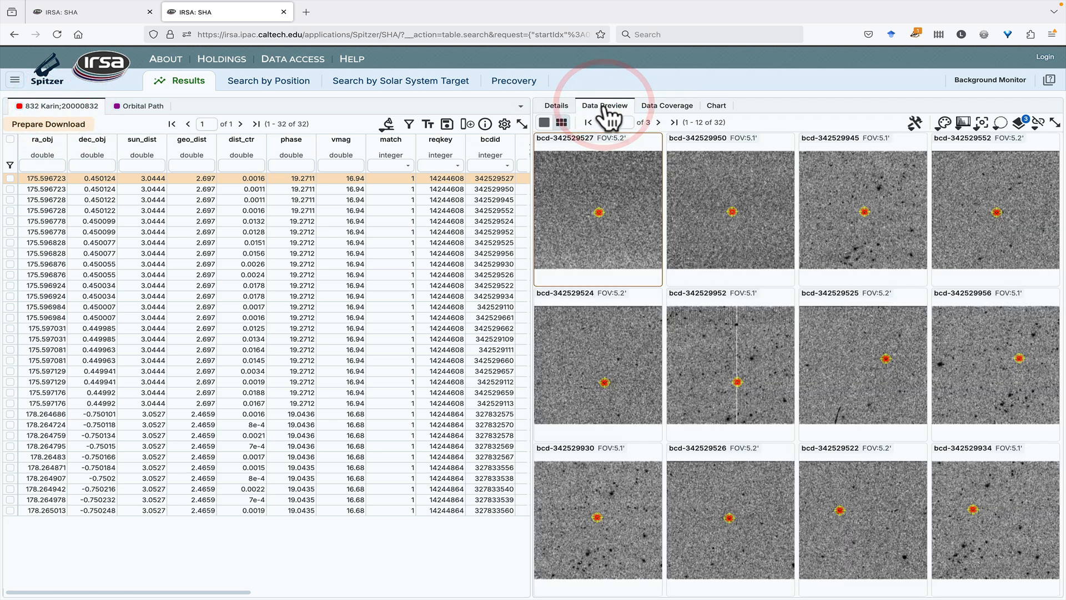
mouse_move(575, 175)
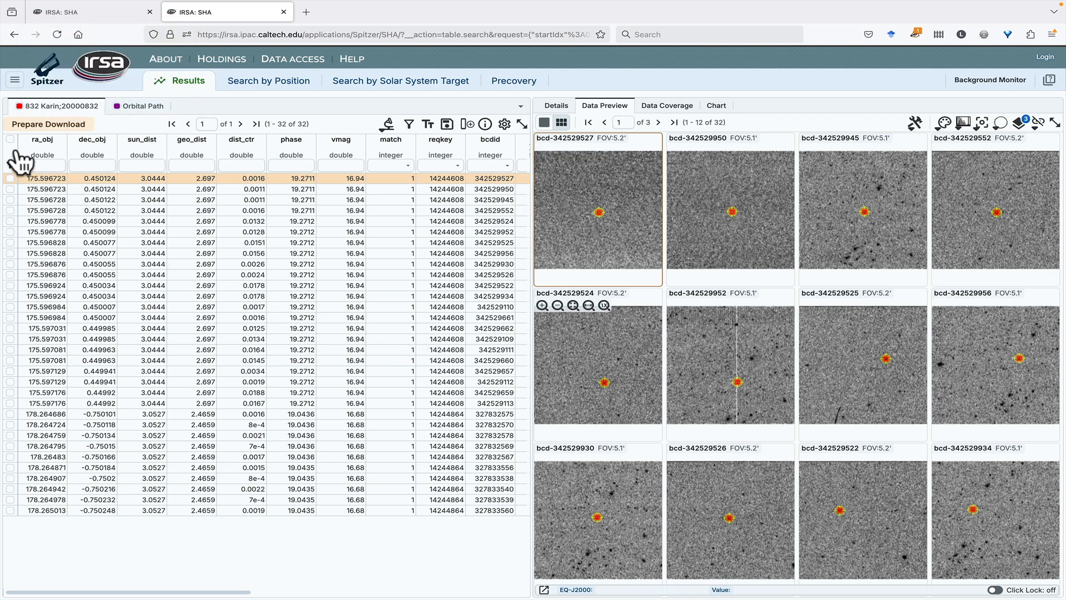
Select all rows of the 832 Karin results and examine their download options, closing them without preparing a download
left_click(10, 178)
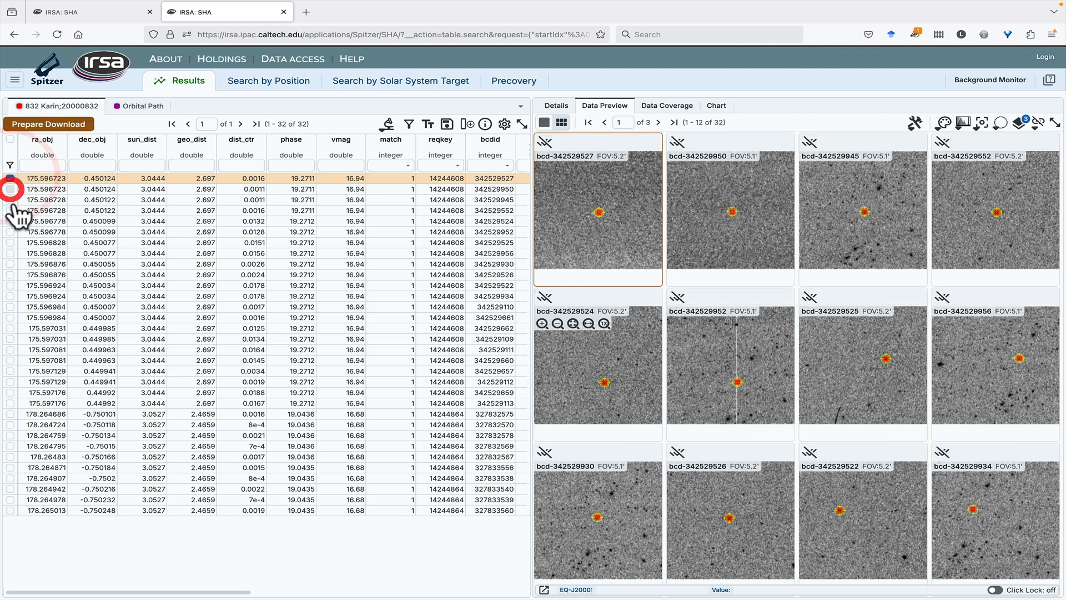
left_click(10, 188)
left_click(10, 199)
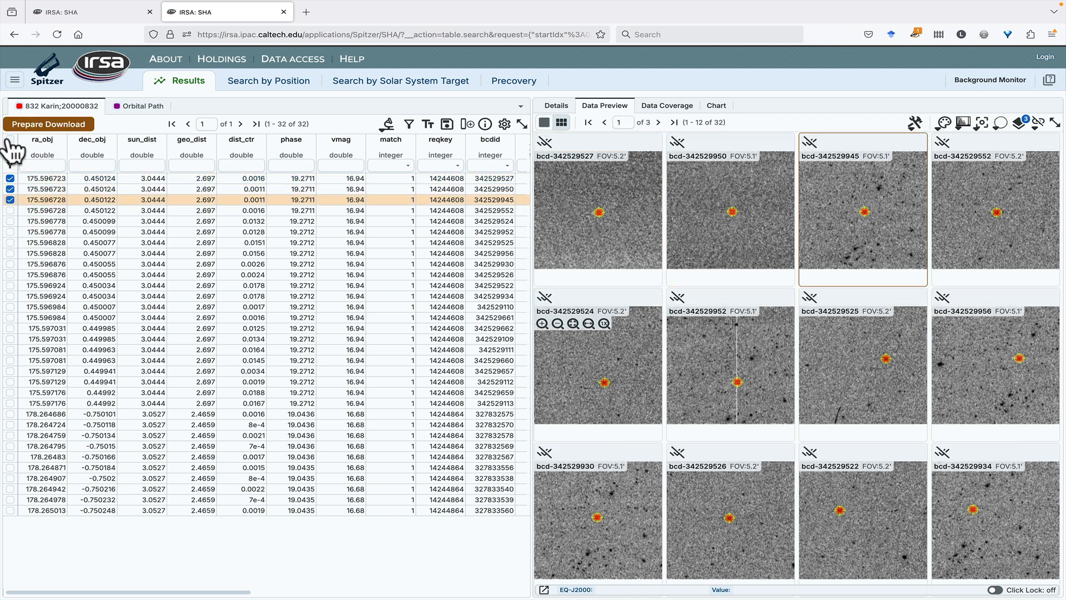
left_click(10, 140)
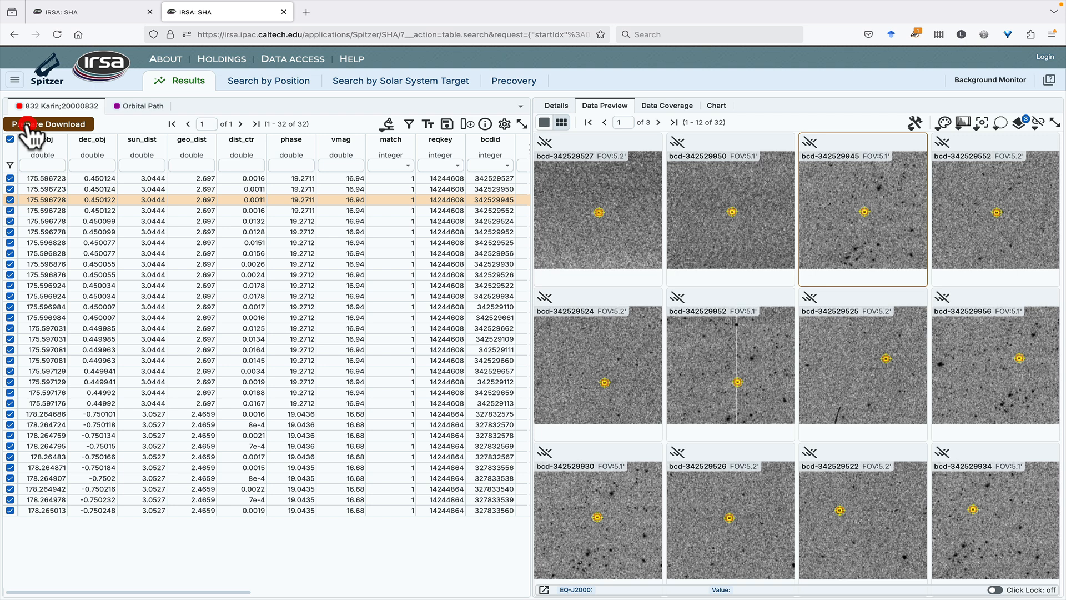
left_click(30, 125)
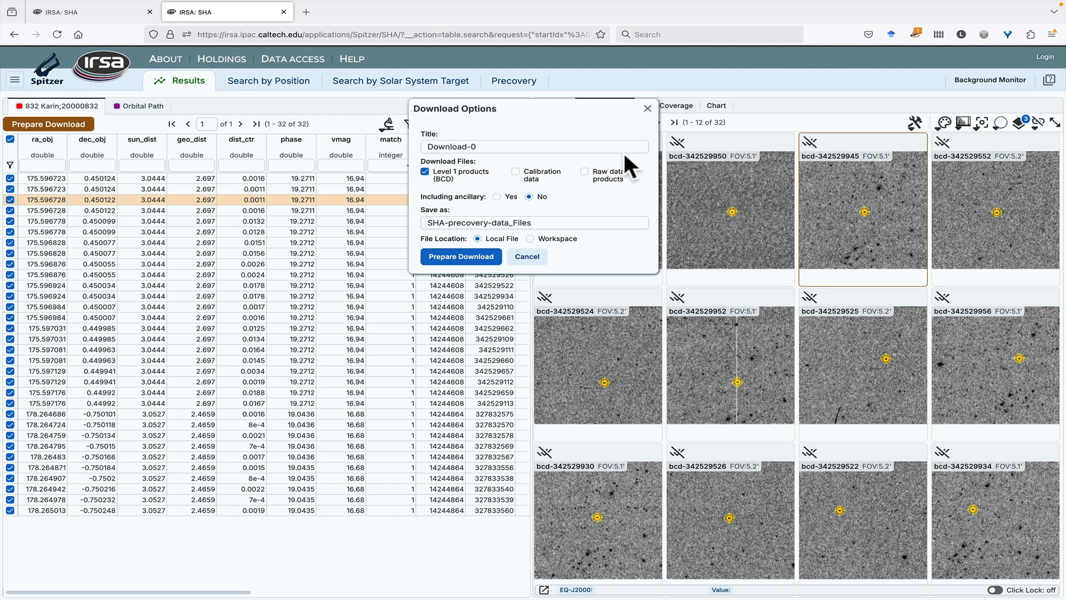
left_click(647, 109)
In the other browser tab's AOR table, select the M 16 IRACeagle row and examine its download options
left_click(93, 12)
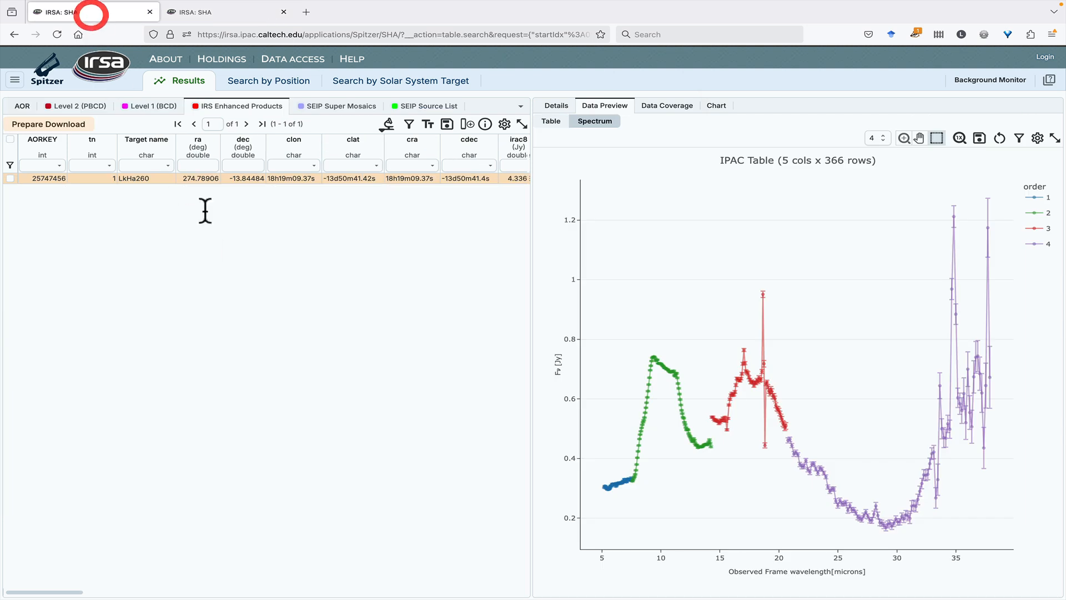
left_click(21, 106)
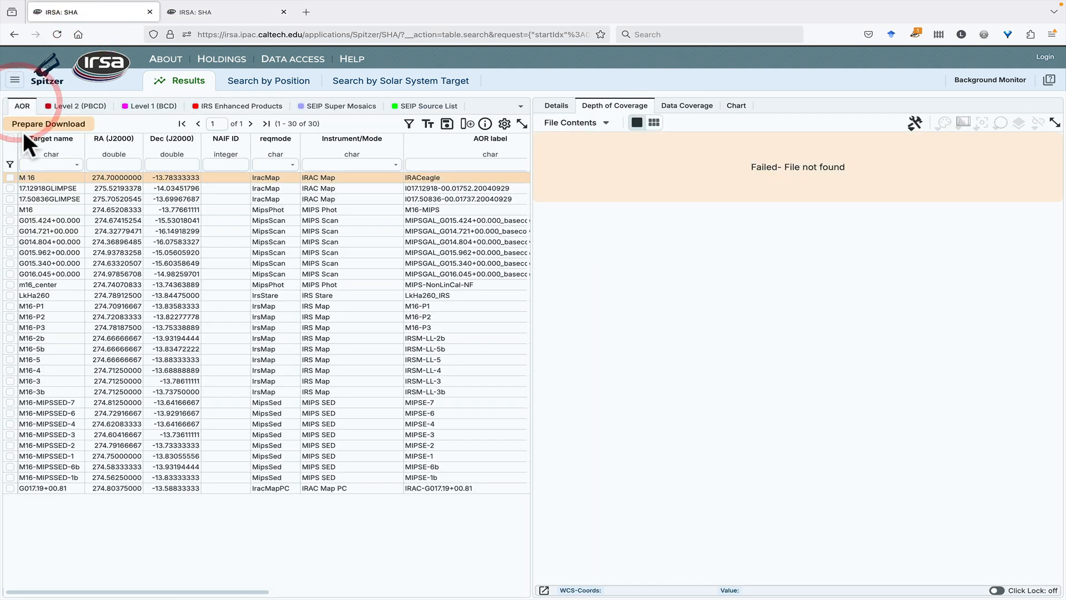
left_click(10, 177)
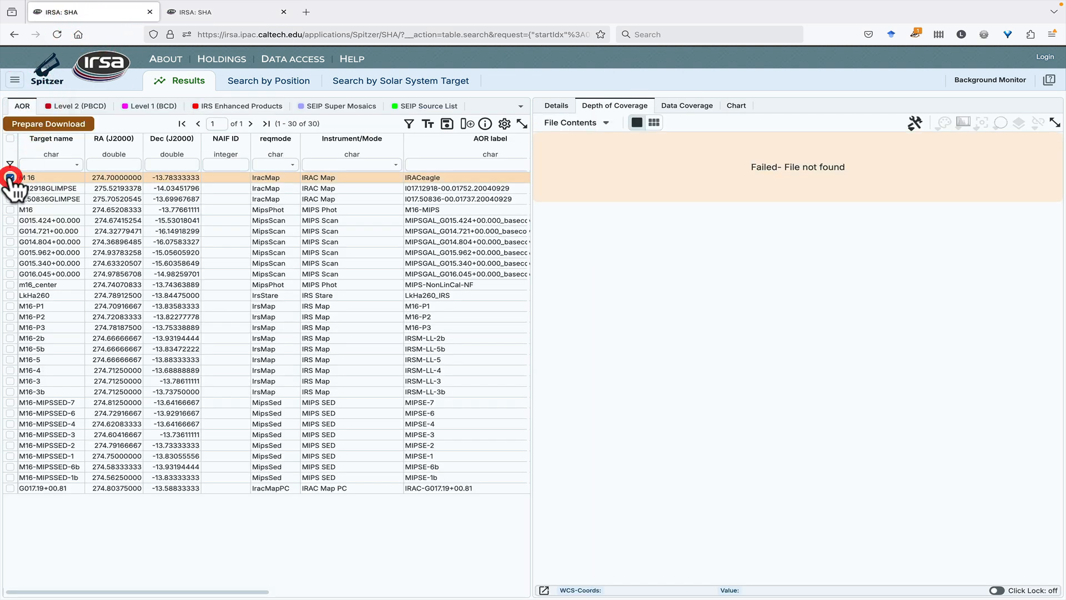
left_click(31, 126)
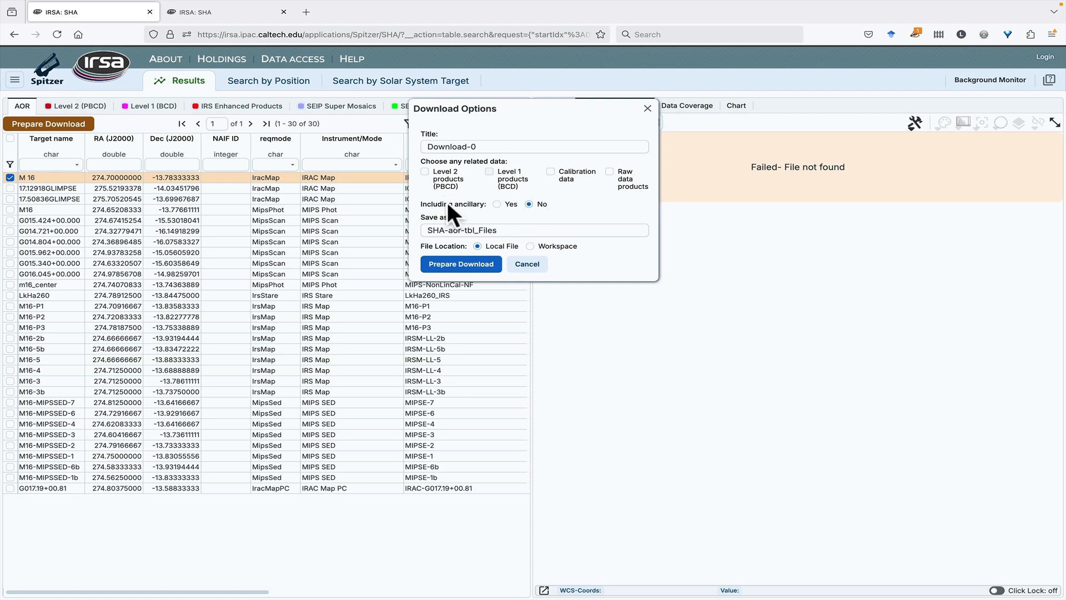
left_click(648, 109)
In the Level 2 (PBCD) table, select the SPITZER_I1_12103936_0000_7_E8738785_maic.fits row and examine its download options
left_click(77, 106)
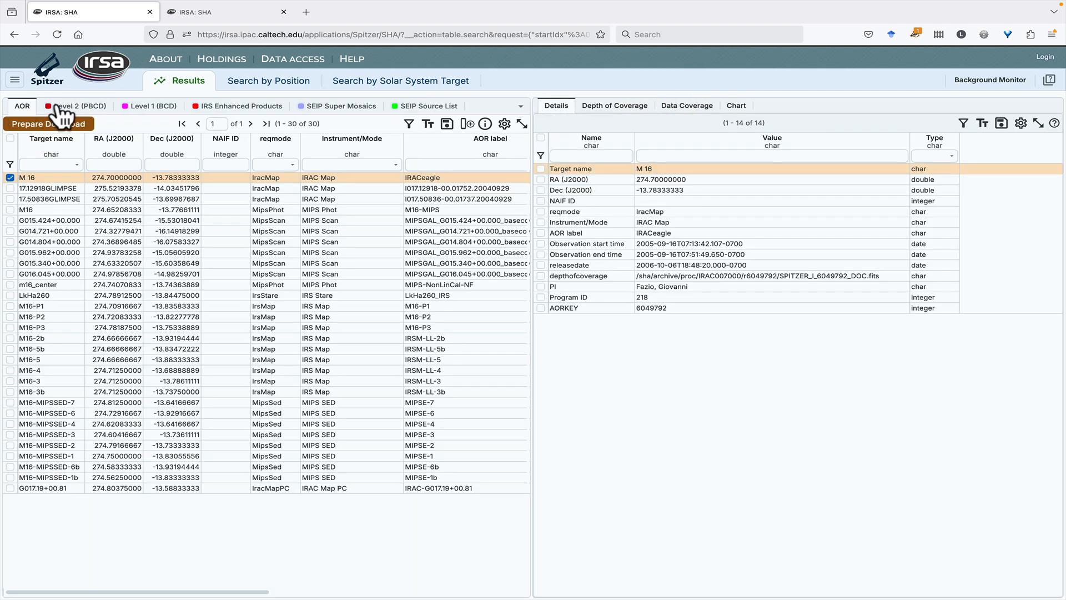
left_click(61, 110)
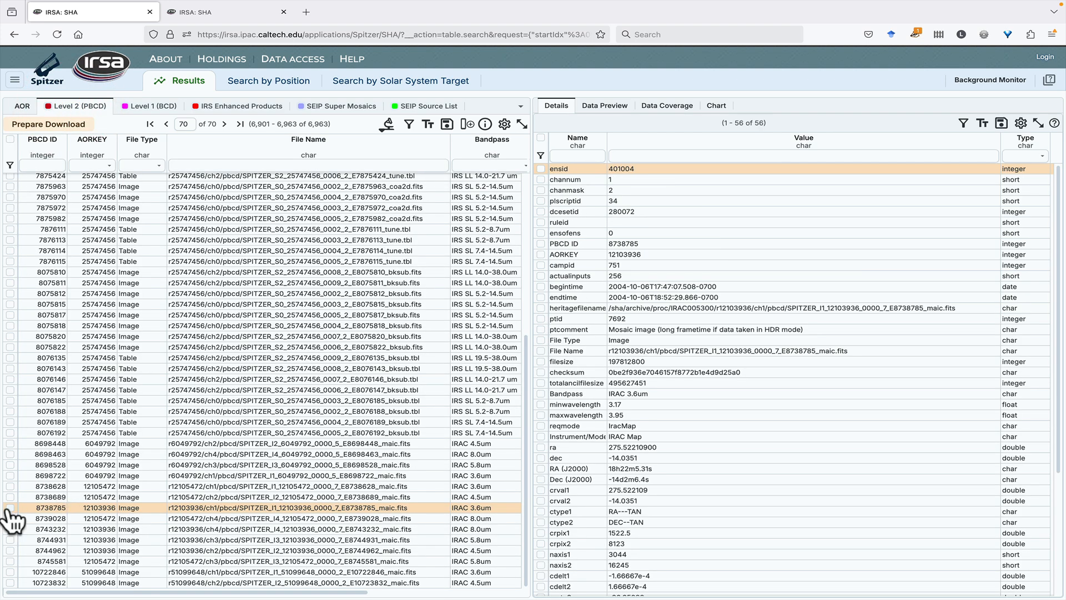
left_click(10, 508)
left_click(51, 125)
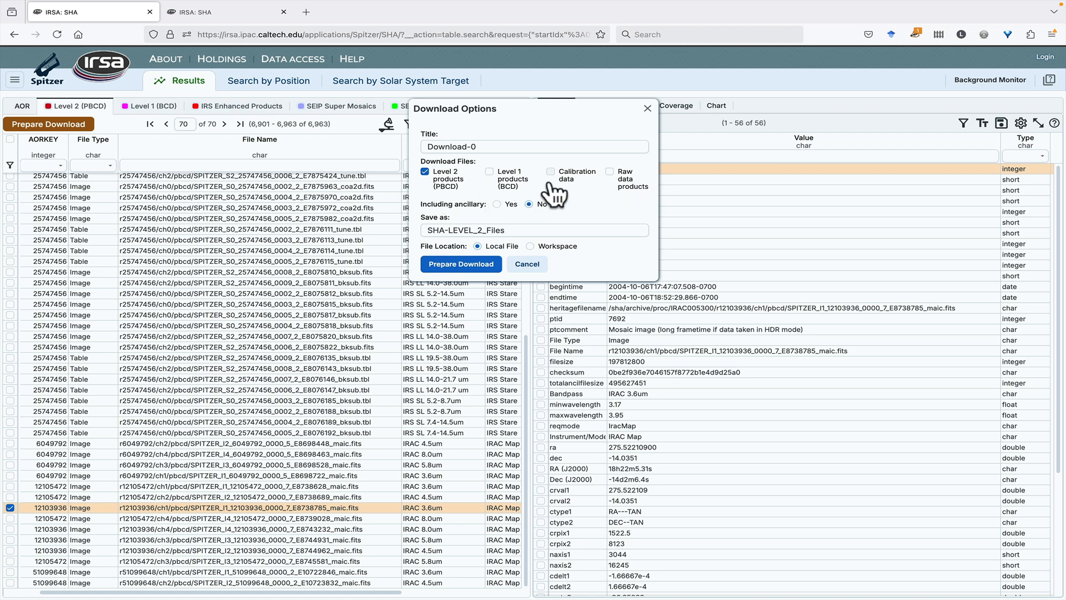
left_click(647, 108)
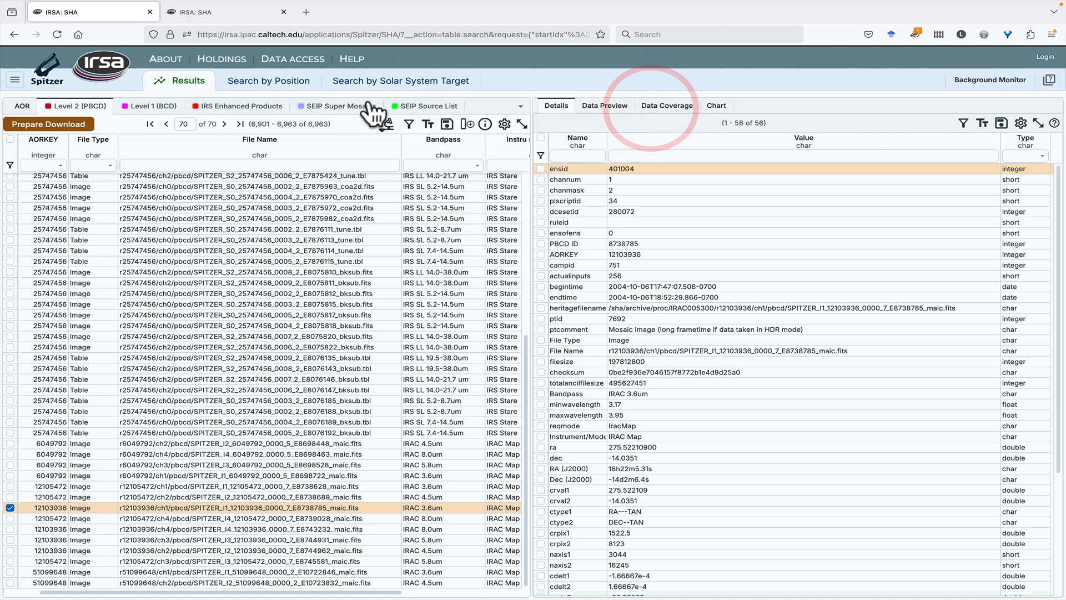
In the SEIP Super Mosaics table, select the first row and examine its download options
left_click(341, 109)
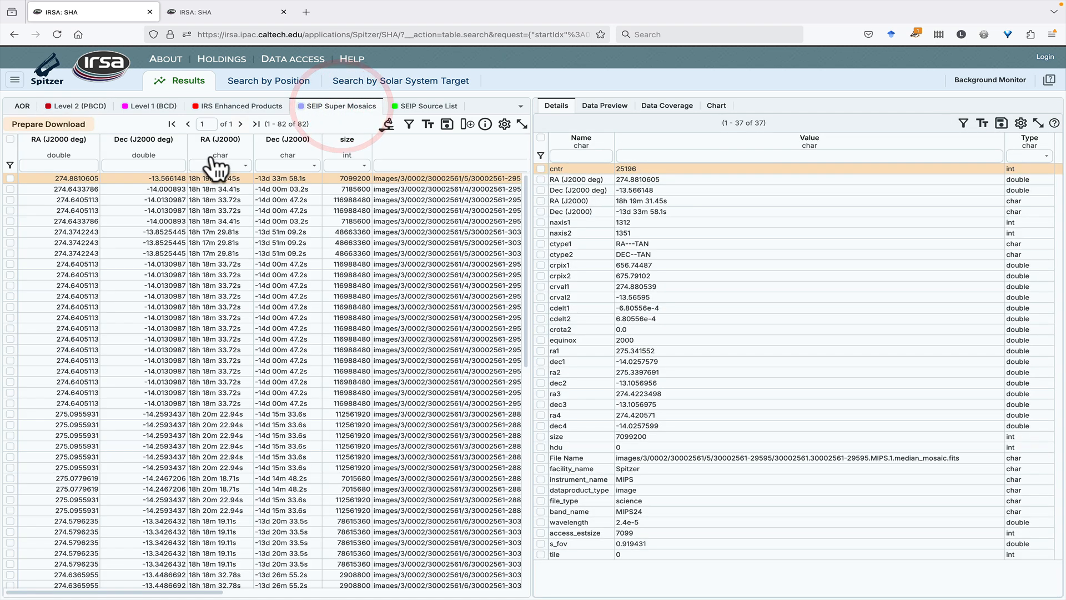
left_click(10, 178)
left_click(26, 125)
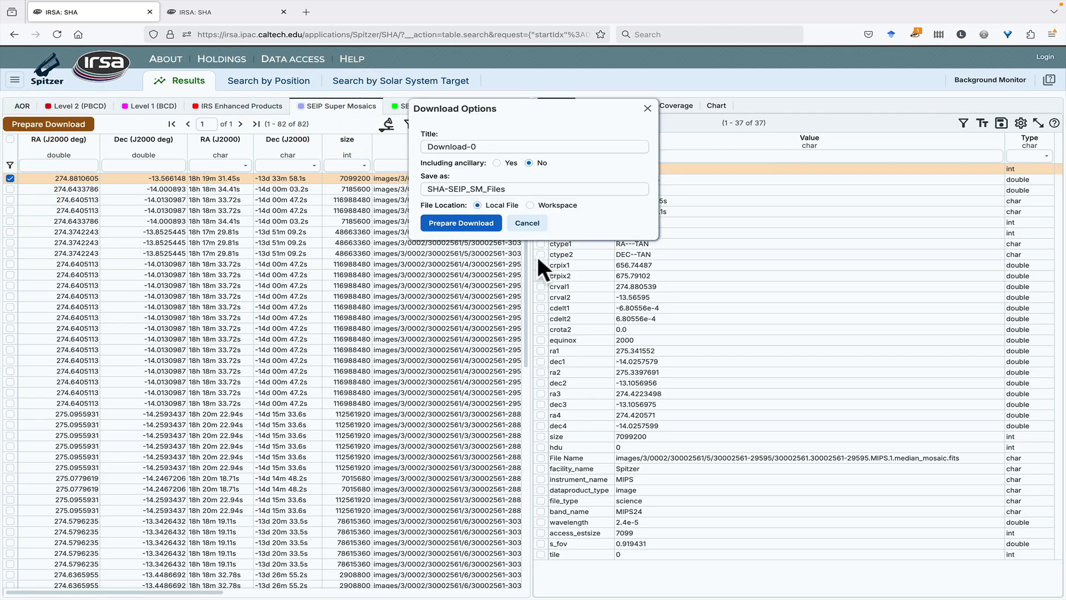
left_click(647, 109)
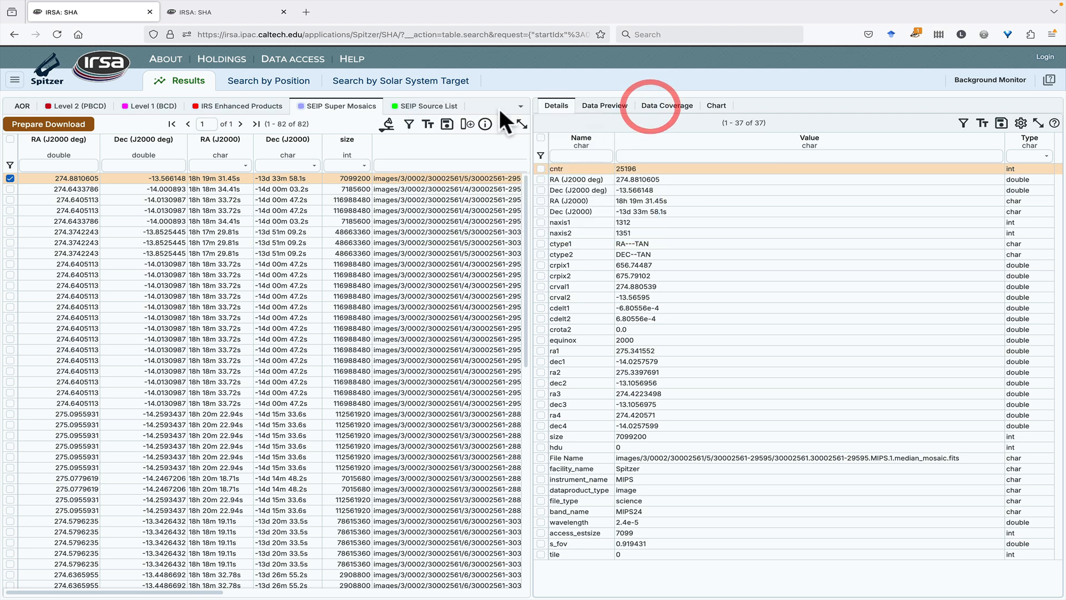
For the SEIP Source List, examine the file formats for saving the table and the cone and point search actions for the highlighted source
left_click(415, 107)
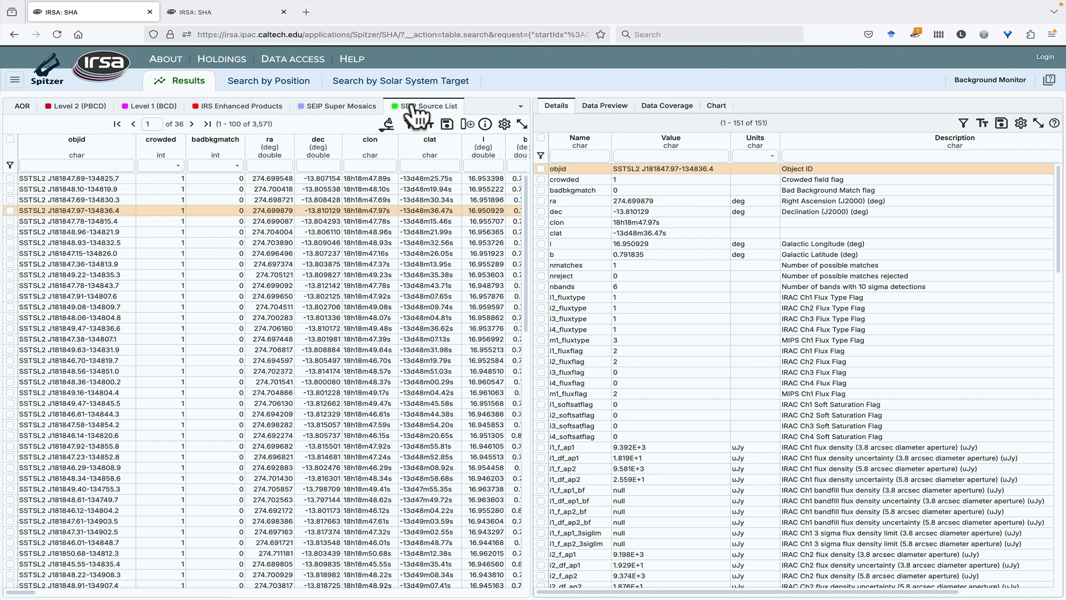
left_click(447, 125)
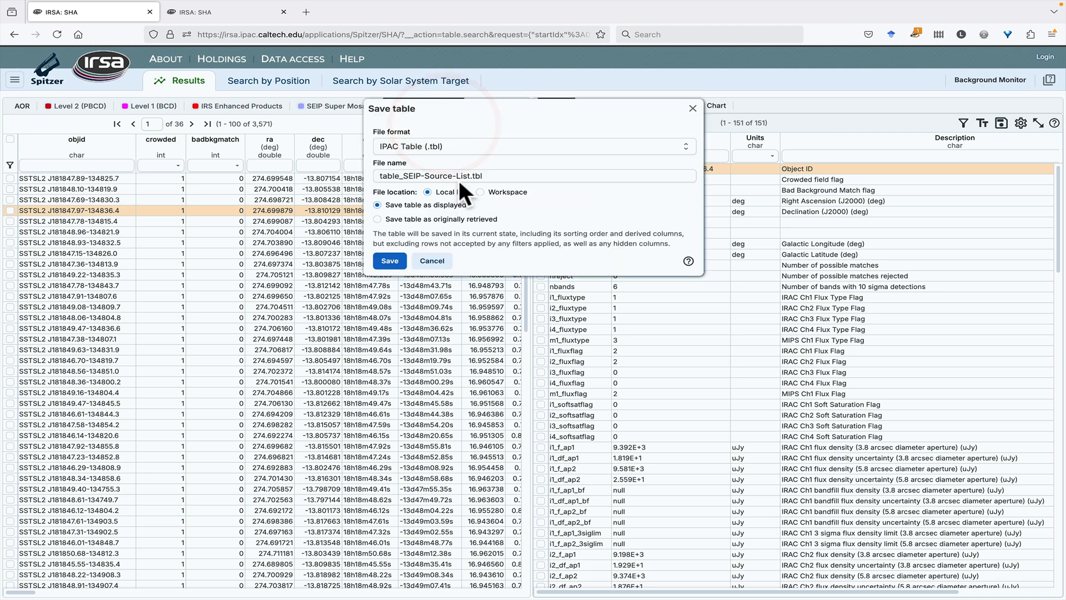
left_click(446, 150)
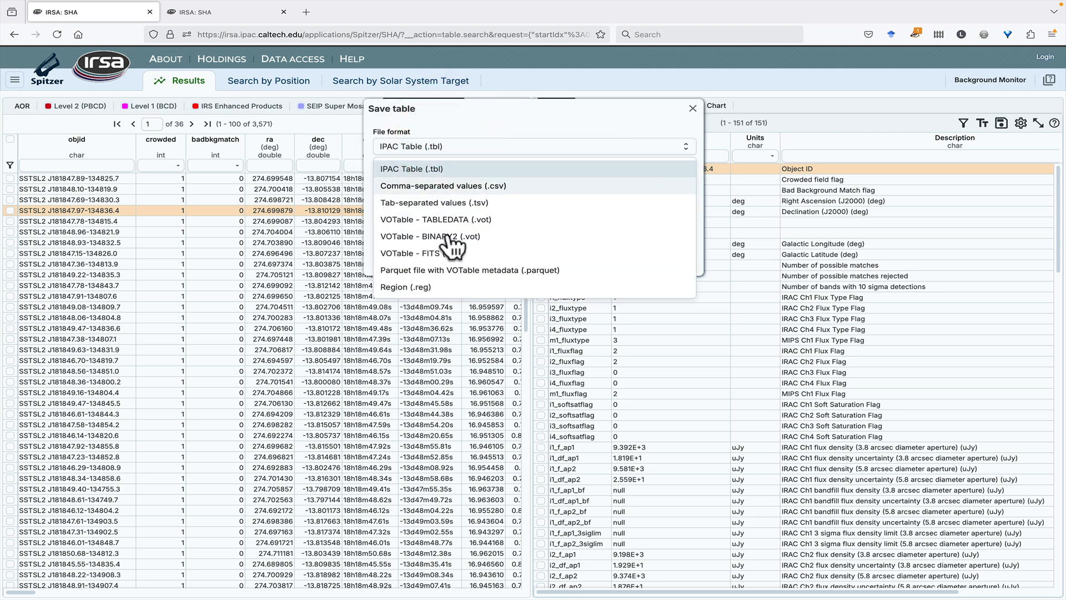
left_click(452, 118)
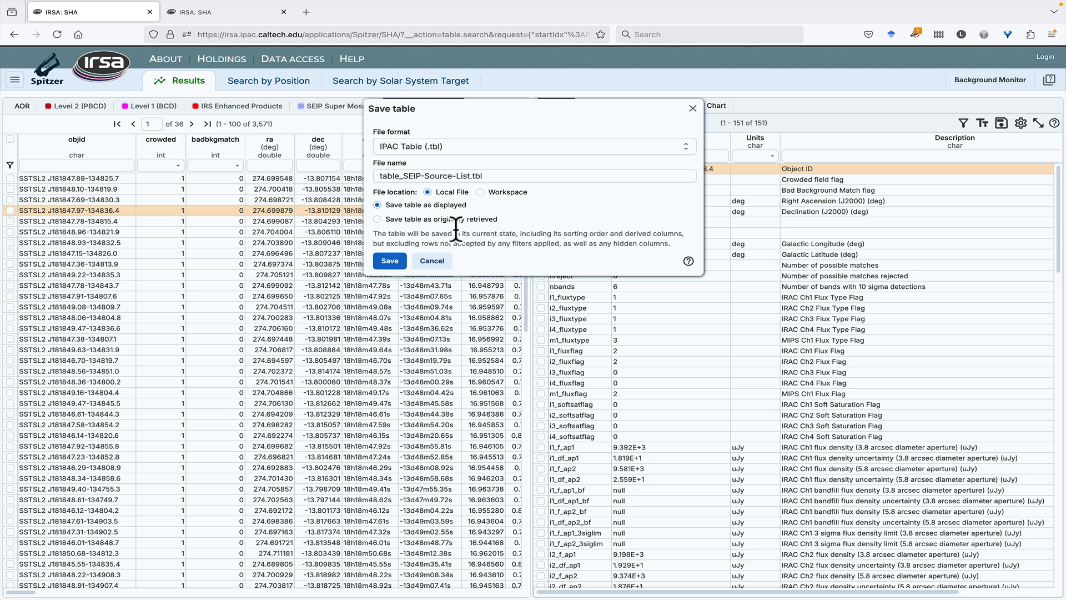
left_click(693, 108)
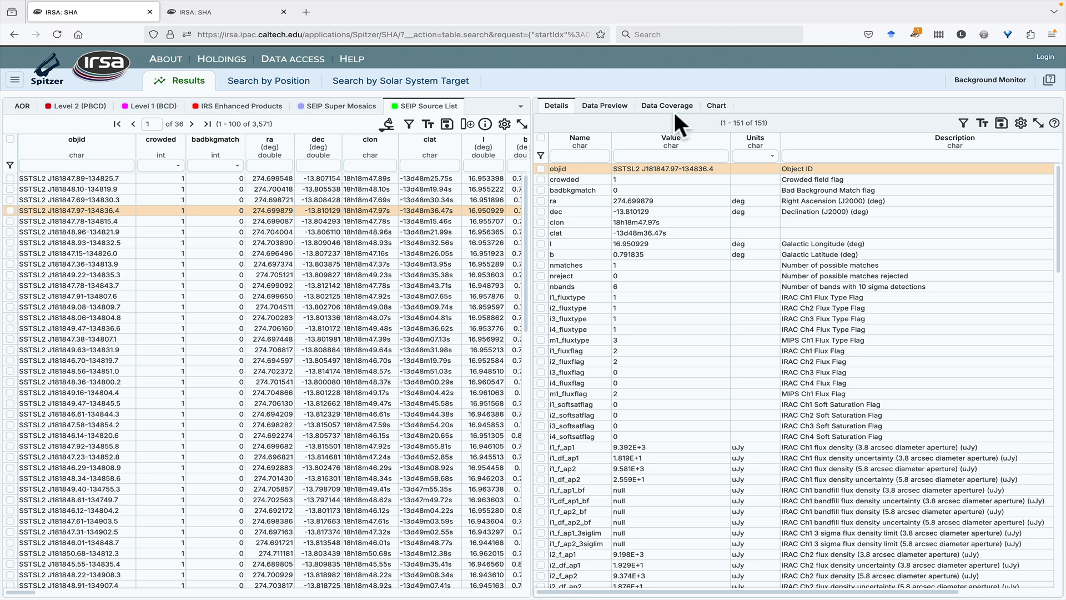
left_click(389, 127)
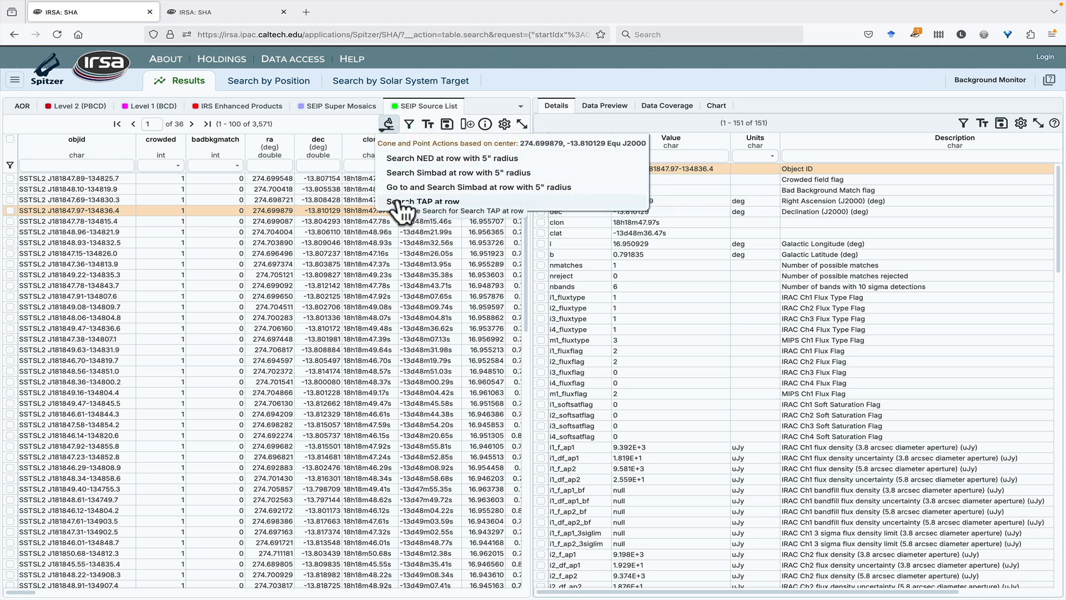
left_click(389, 124)
Open the IRSA Catalogs search and set its project to 2MASS
left_click(15, 80)
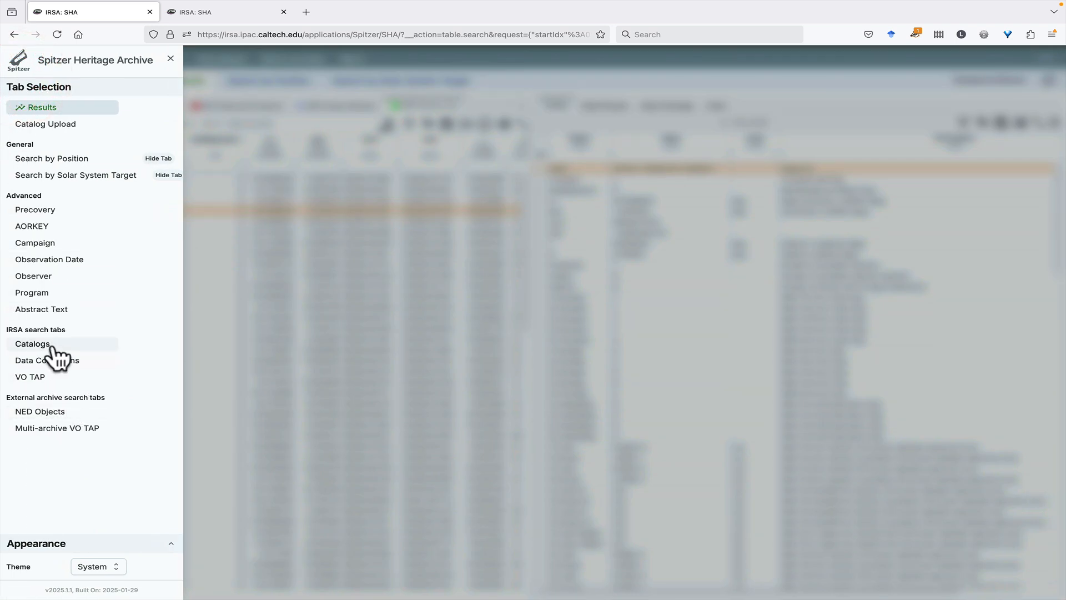
left_click(53, 349)
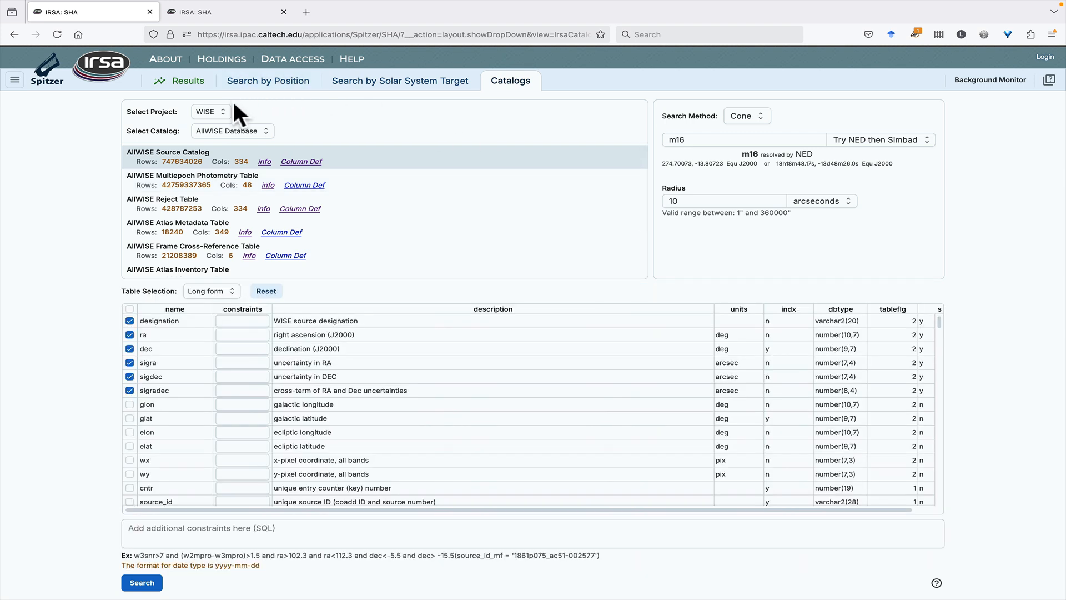
left_click(216, 112)
left_click(198, 147)
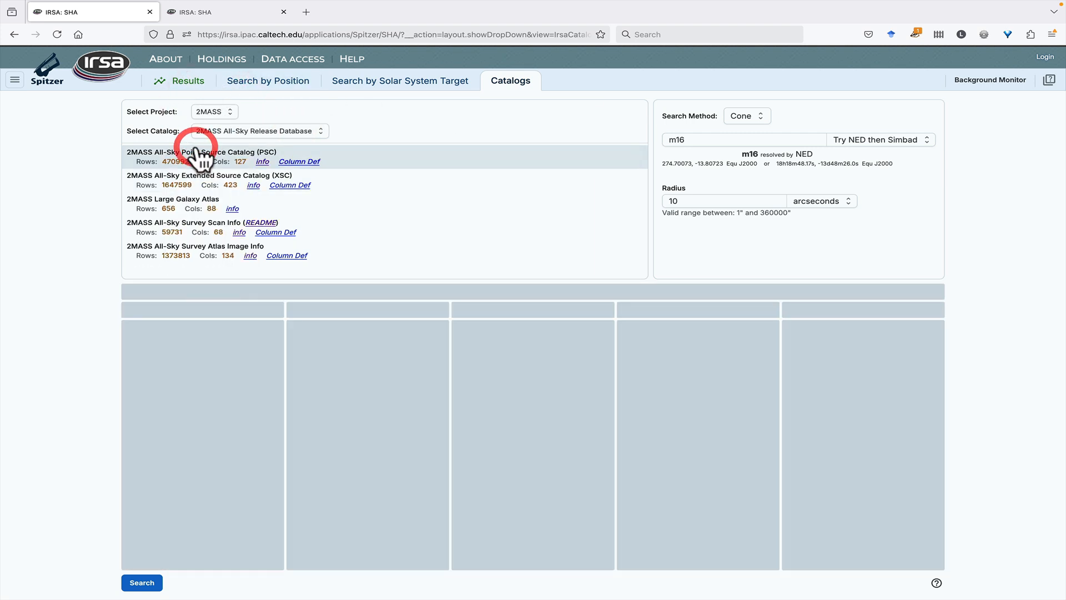
Examine the 2MASS catalog choices and the available search methods for m16
left_click(220, 132)
left_click(219, 136)
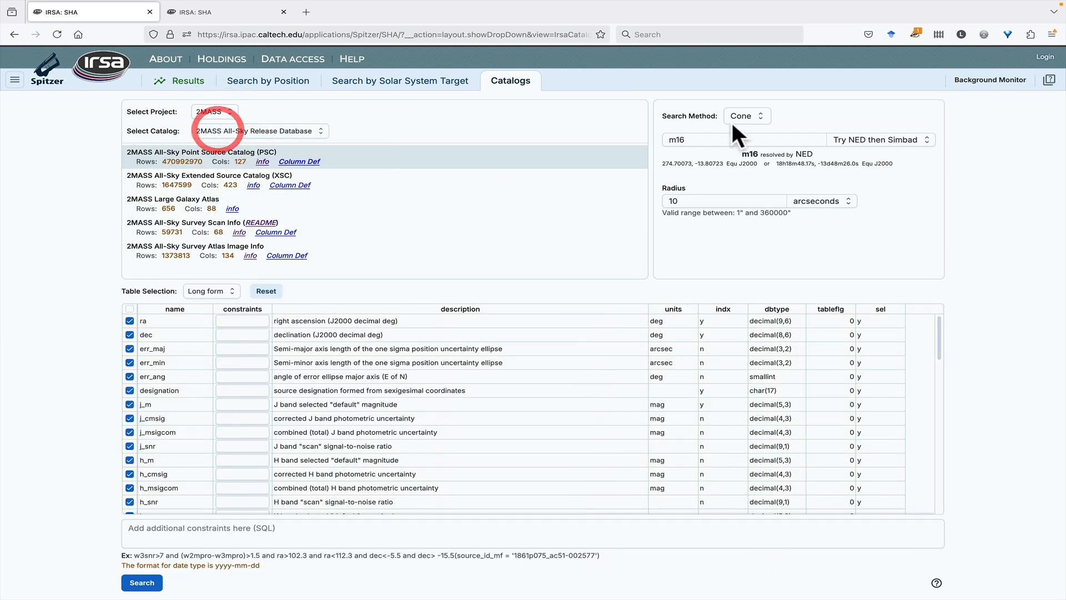
left_click(746, 116)
left_click(749, 119)
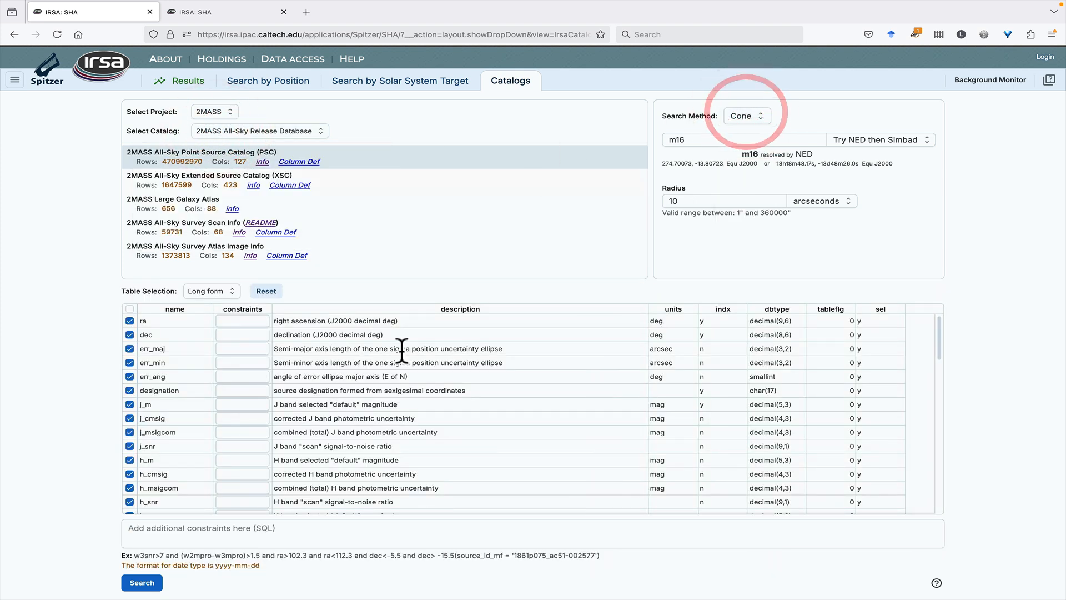
Go back to the results, open the IRSA Data Collections search and look across the columns of the collection list
left_click(181, 89)
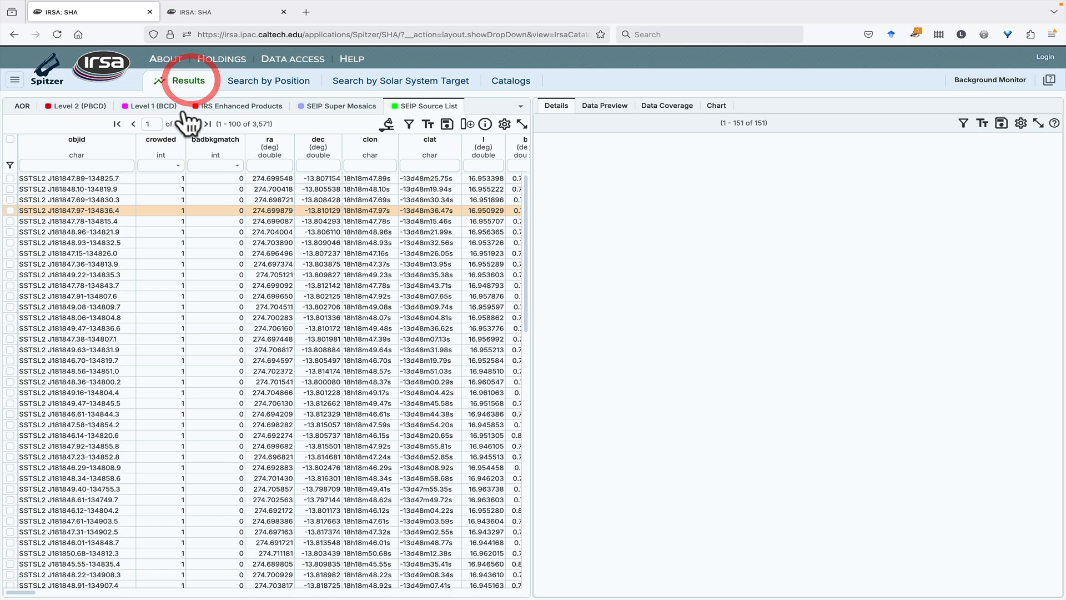
left_click(15, 80)
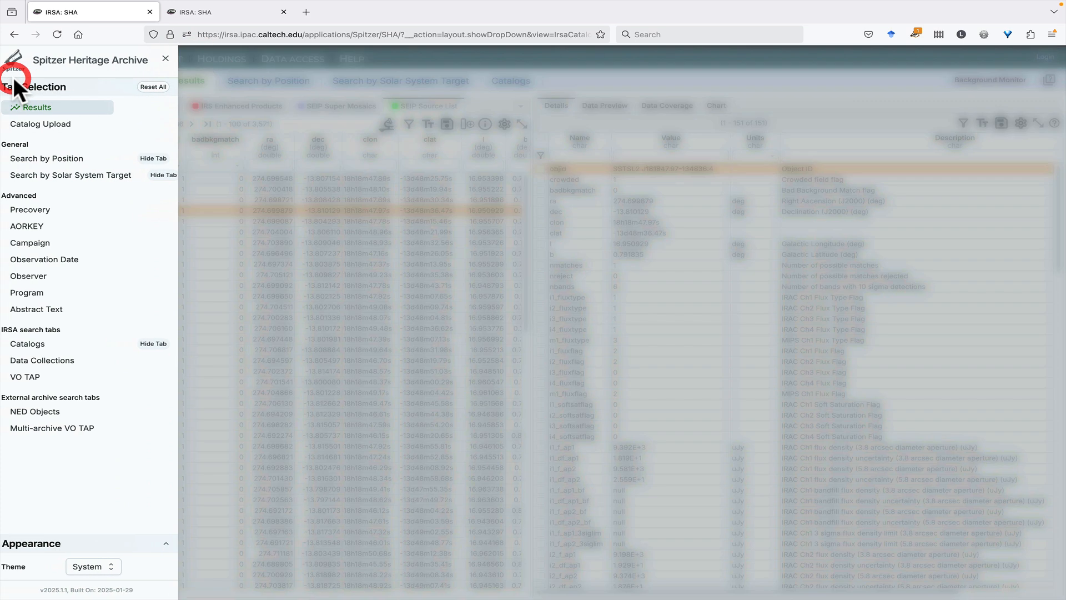
left_click(59, 367)
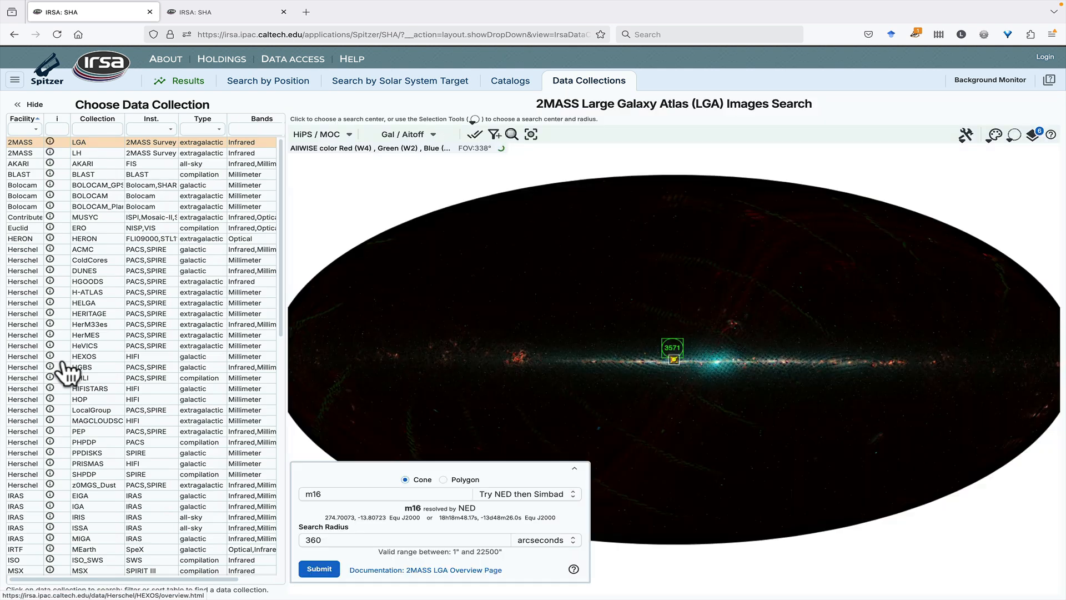
scroll(67, 372, "right", 2)
scroll(49, 132, "left", 2)
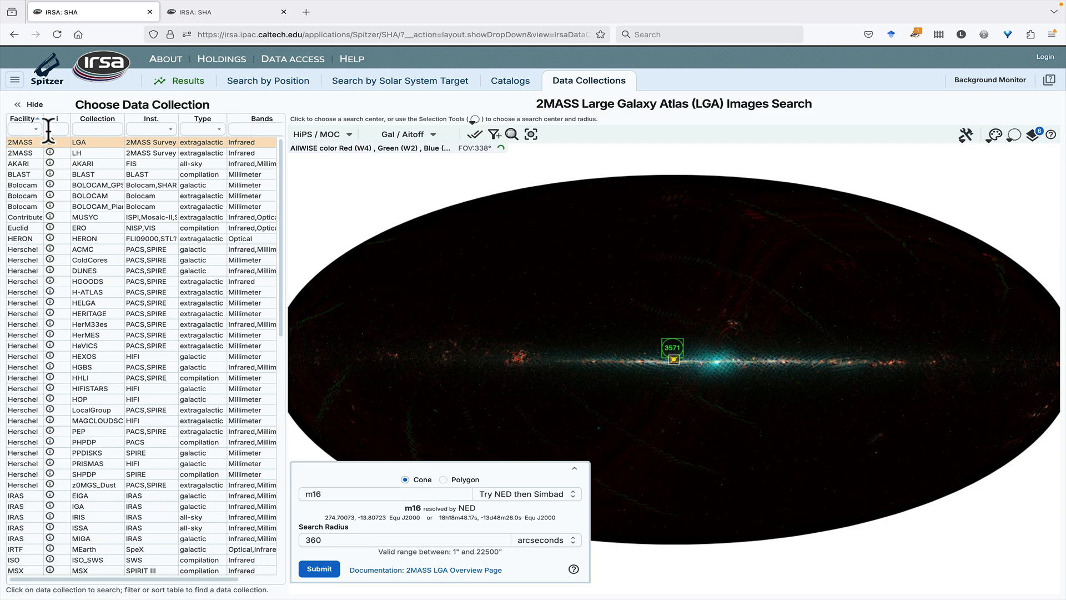
Filter the data collections to the Spitzer facility and look through the listed Spitzer collections
left_click(34, 129)
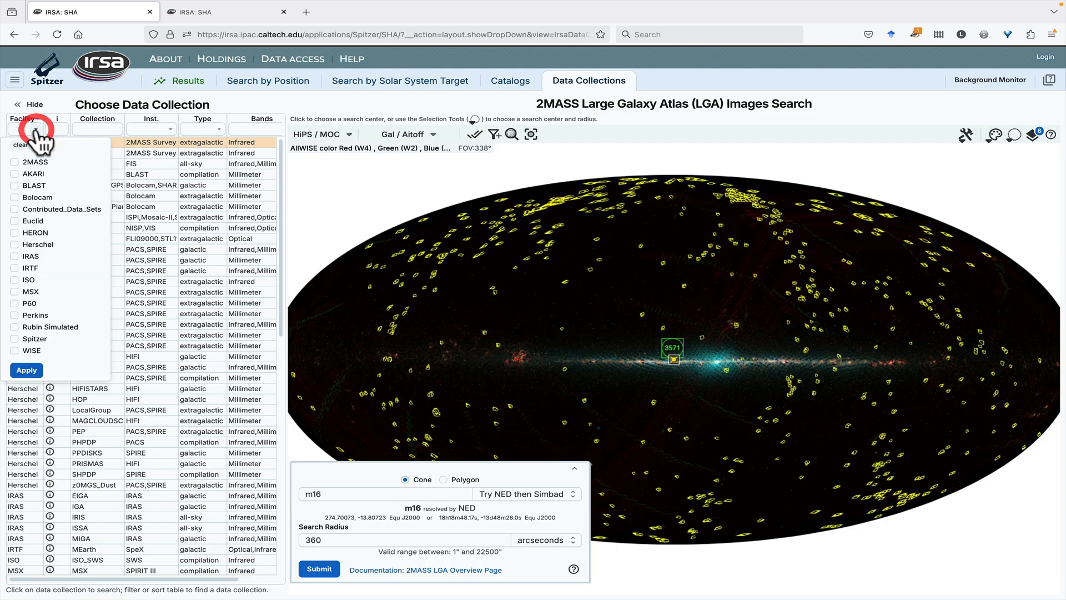
left_click(15, 340)
left_click(32, 369)
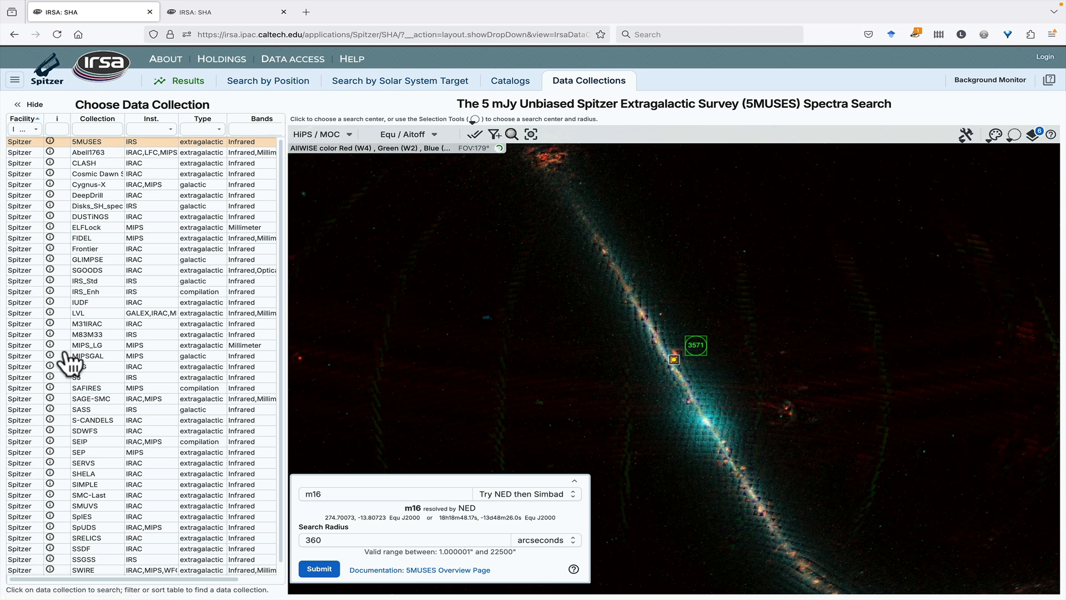
scroll(67, 355, "down", 1)
scroll(71, 345, "up", 1)
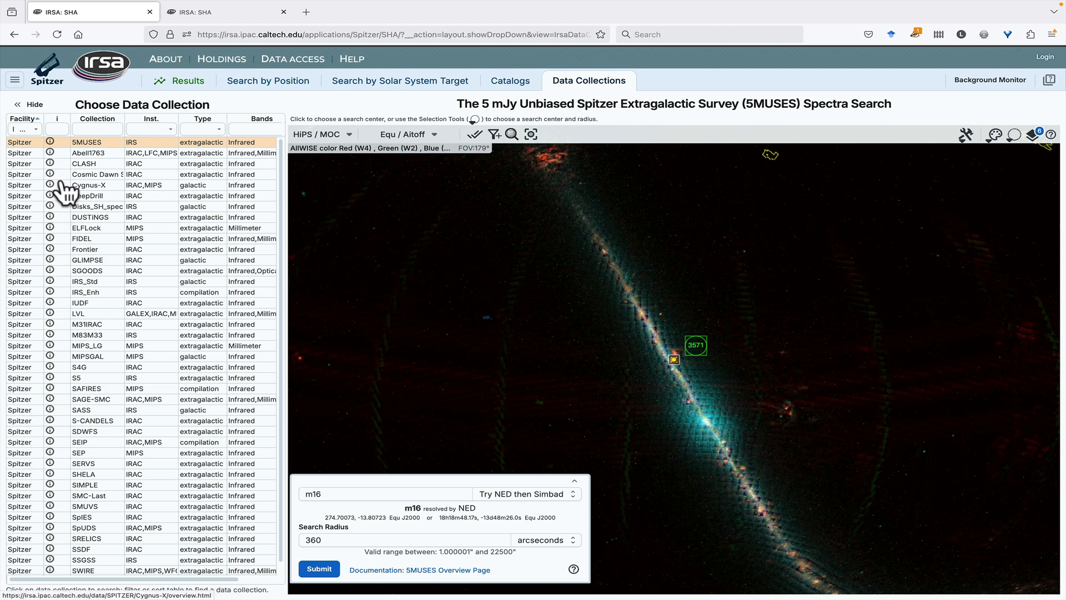
scroll(191, 462, "down", 1)
scroll(190, 462, "up", 1)
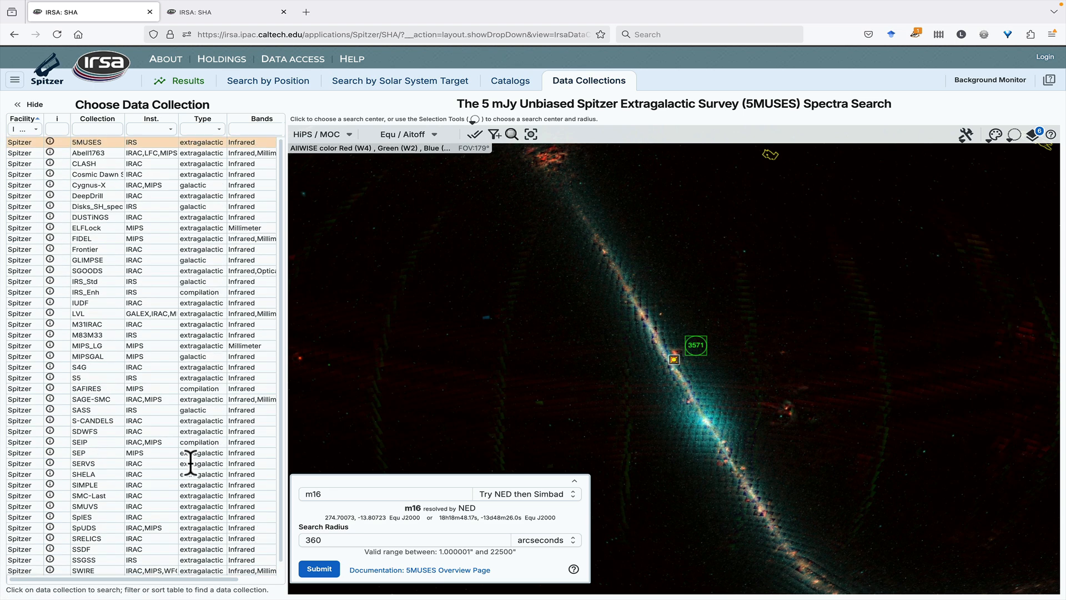
Remove the Spitzer facility filter from the data collection list and look over the full list of facilities
left_click(30, 129)
left_click(14, 338)
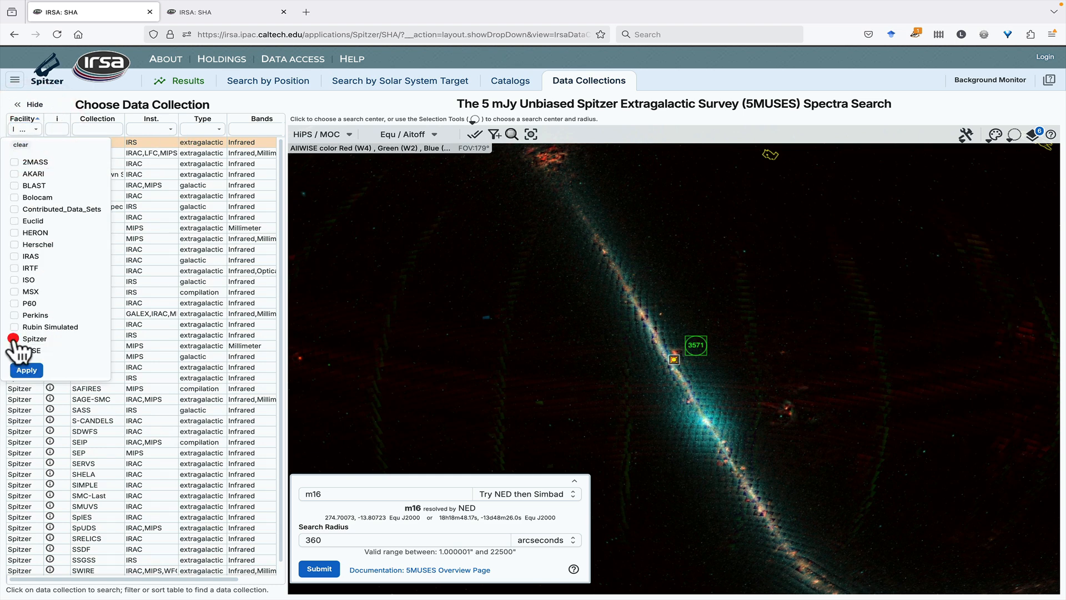
left_click(26, 370)
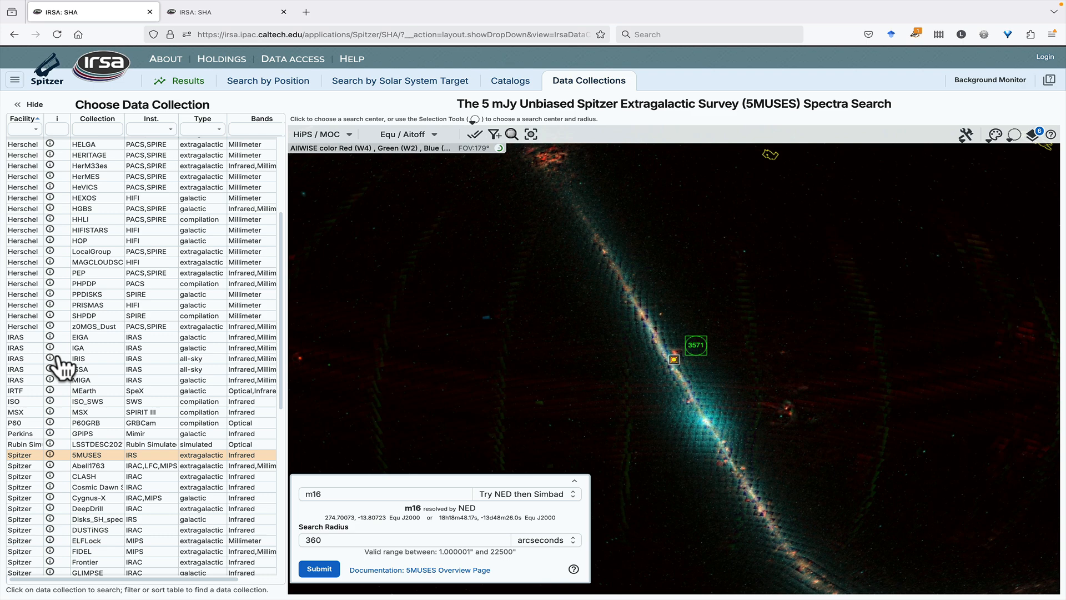
scroll(70, 227, "up", 5)
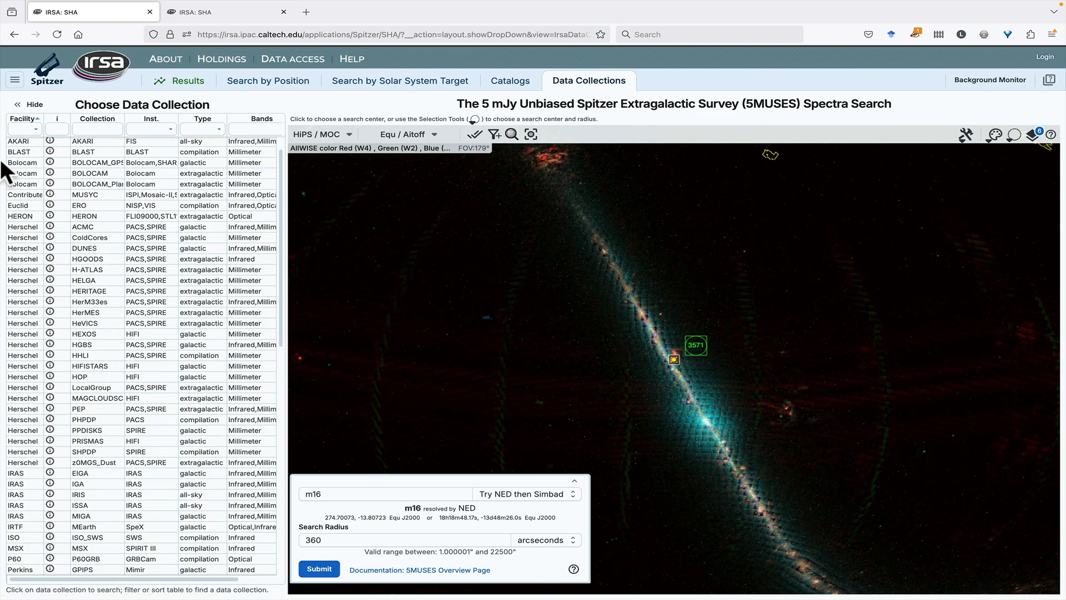
Open the IRSA VO TAP search and examine its project choices
left_click(14, 80)
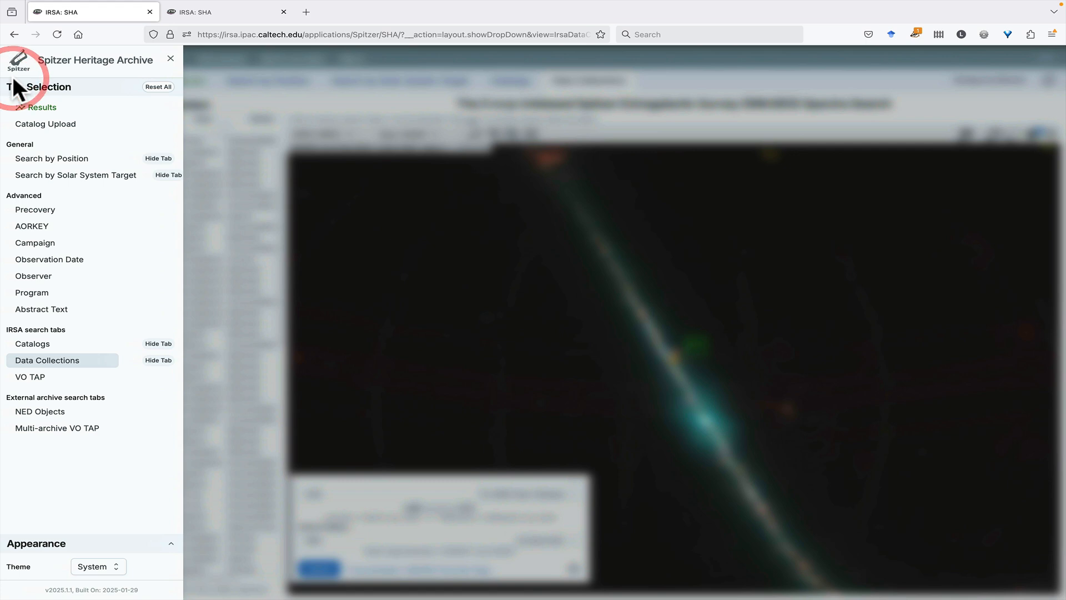
left_click(40, 378)
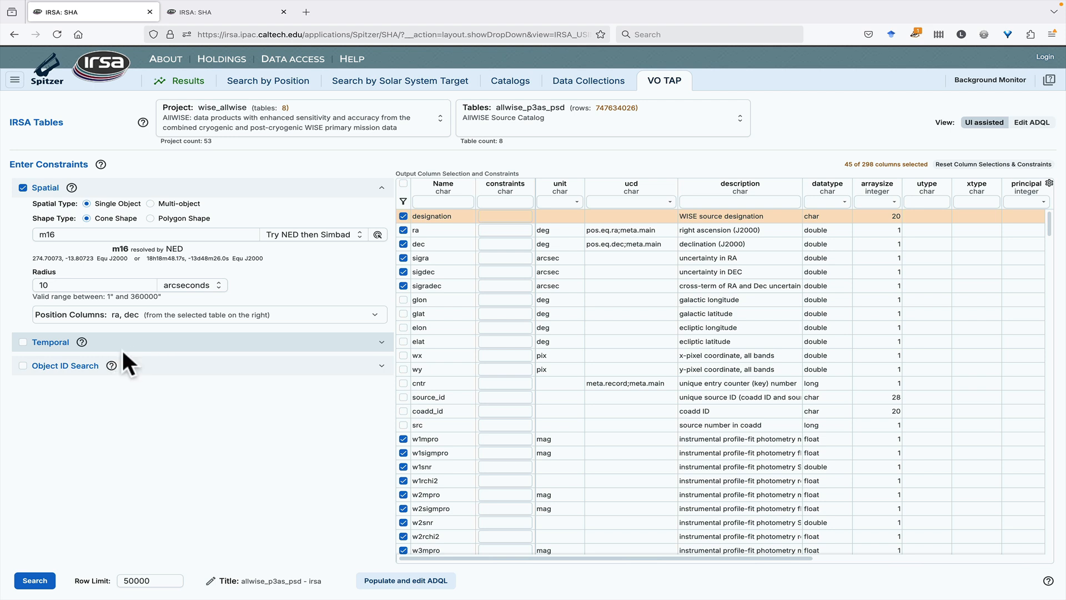
left_click(392, 135)
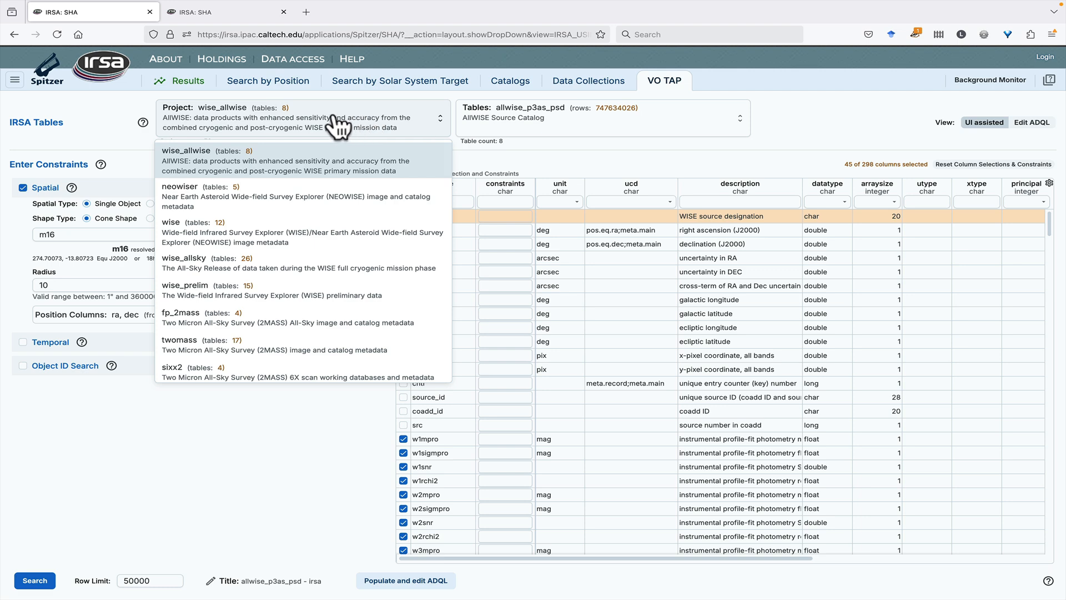
Compare the Catalogs search with the VO TAP column constraints, and populate the ADQL query for the m16 AllWISE Source Catalog search
left_click(511, 81)
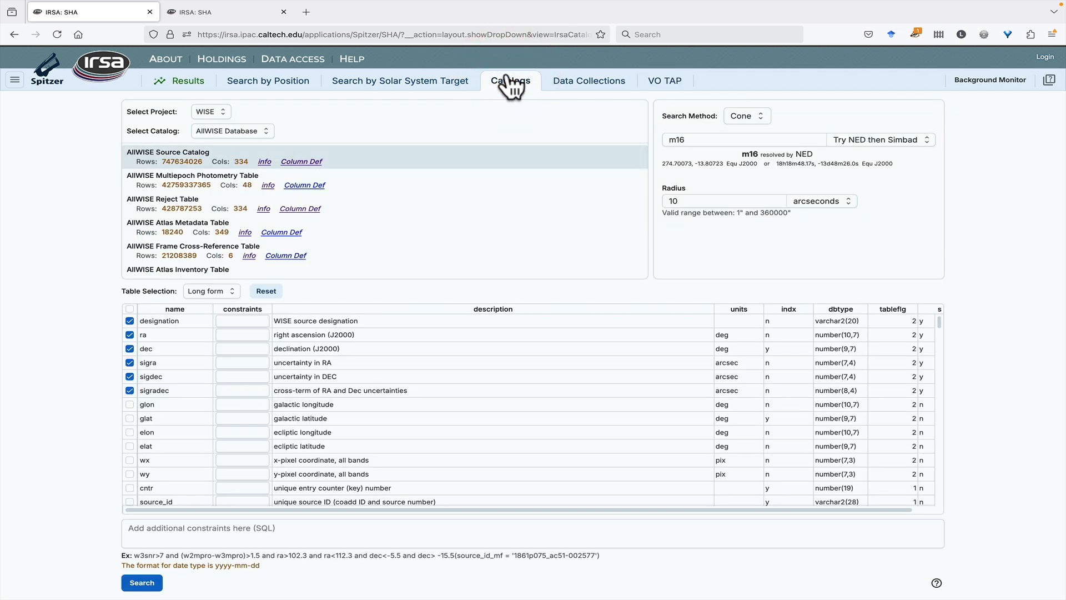
left_click(672, 82)
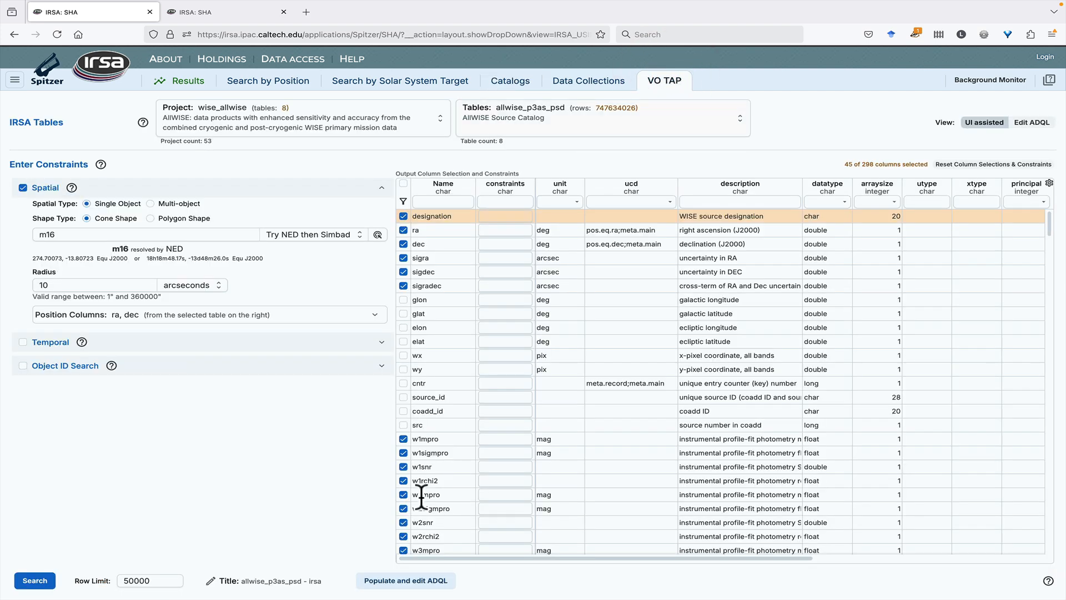
scroll(421, 496, "right", 1)
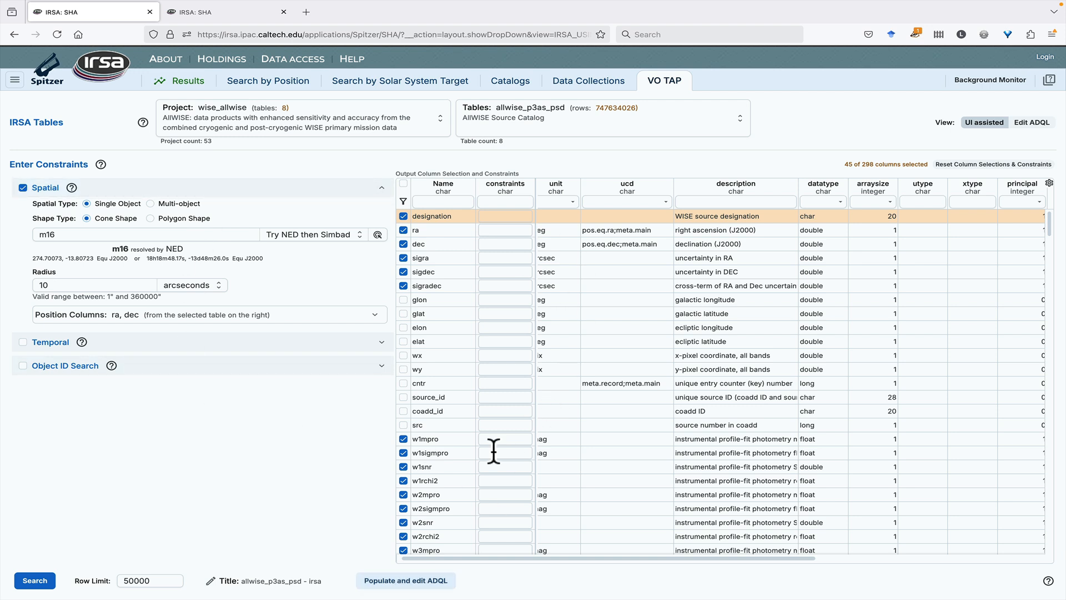
left_click(406, 580)
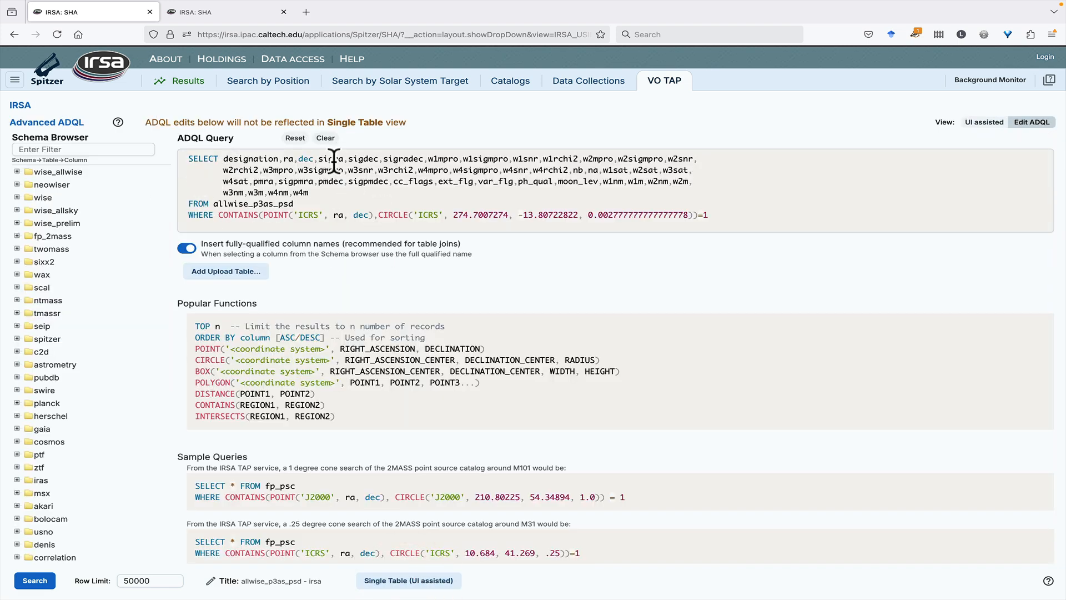
Open the NED Objects search and the Multi-archive VO TAP search
left_click(15, 81)
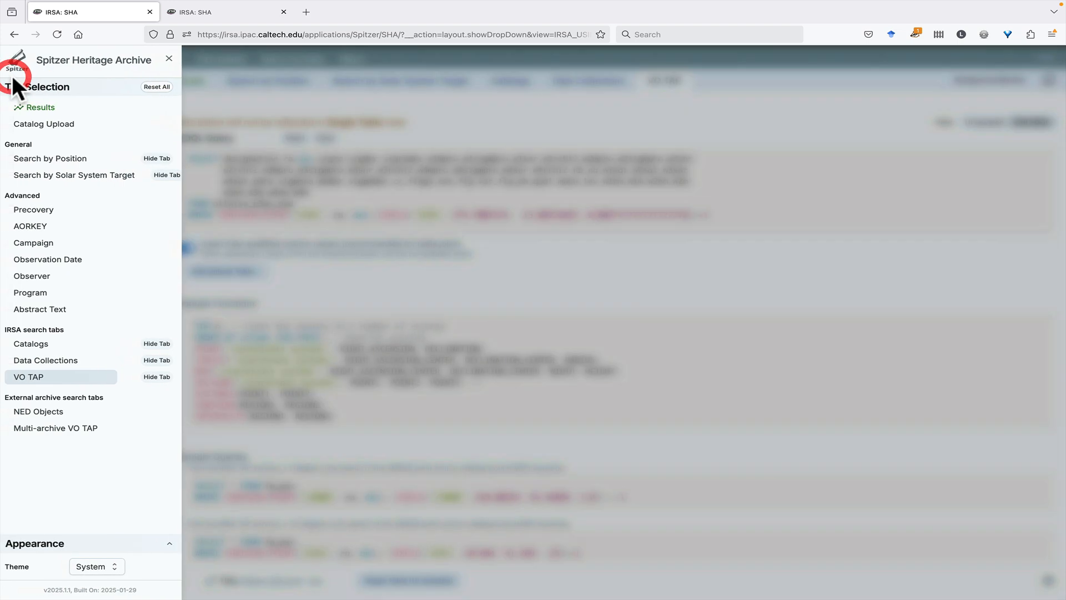
left_click(52, 415)
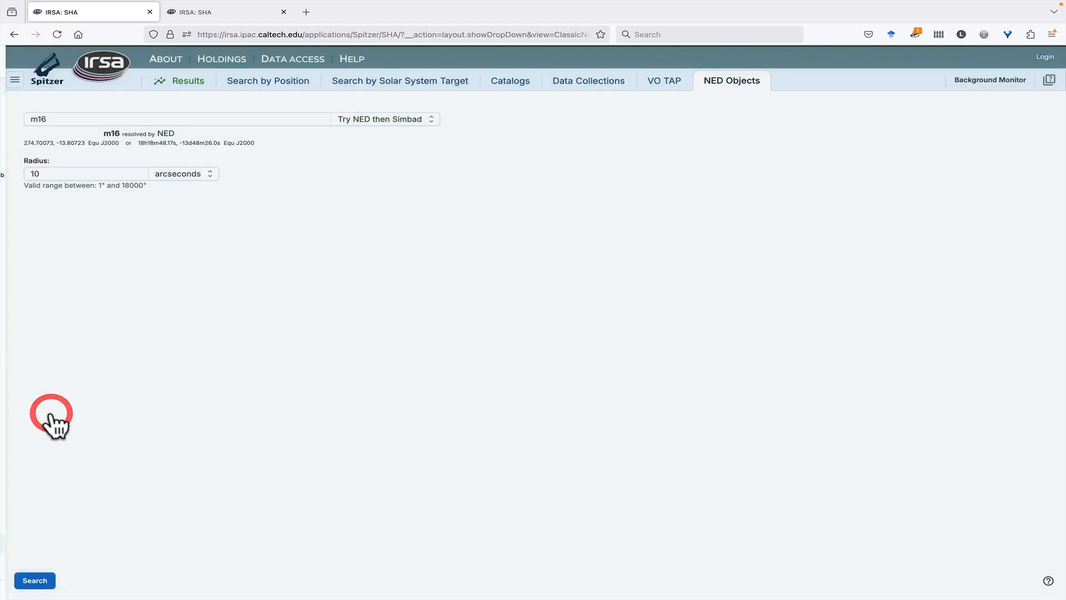
left_click(13, 82)
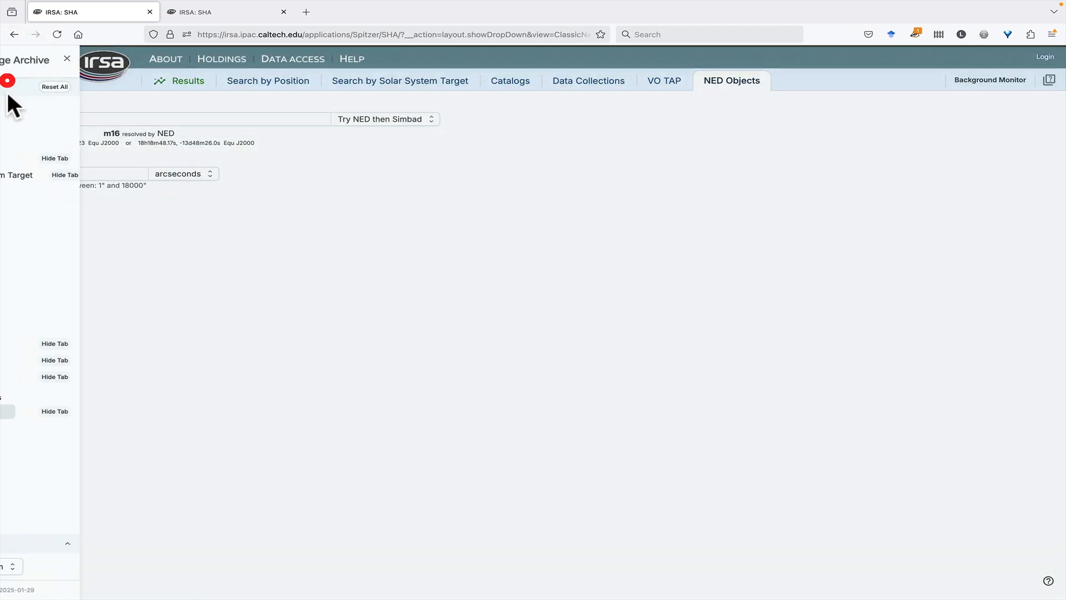
left_click(67, 431)
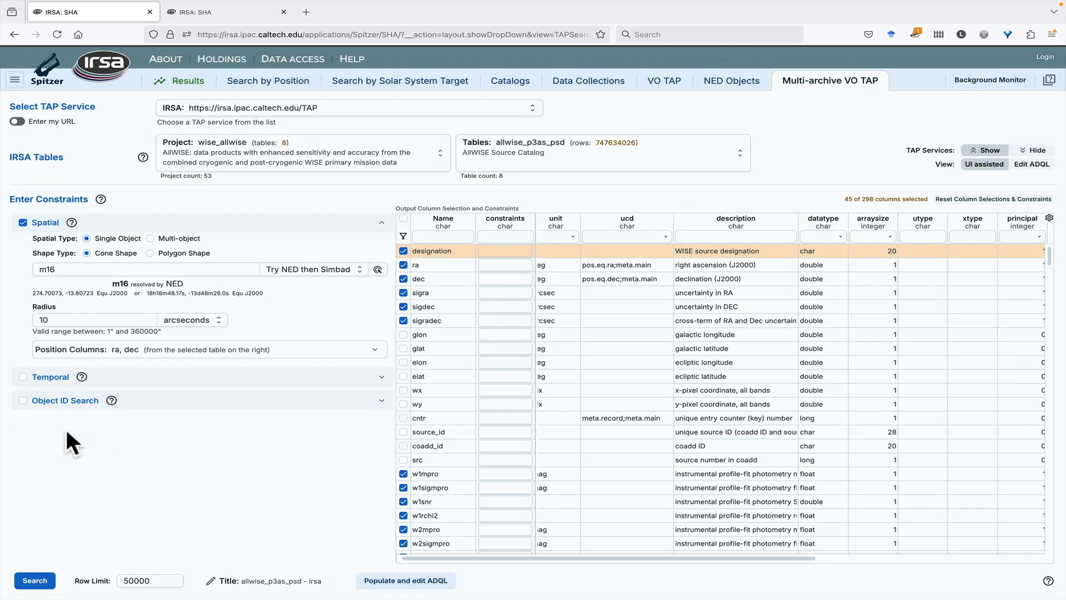
Set the TAP service to CADC and enable its image search (ObsTAP)
left_click(206, 109)
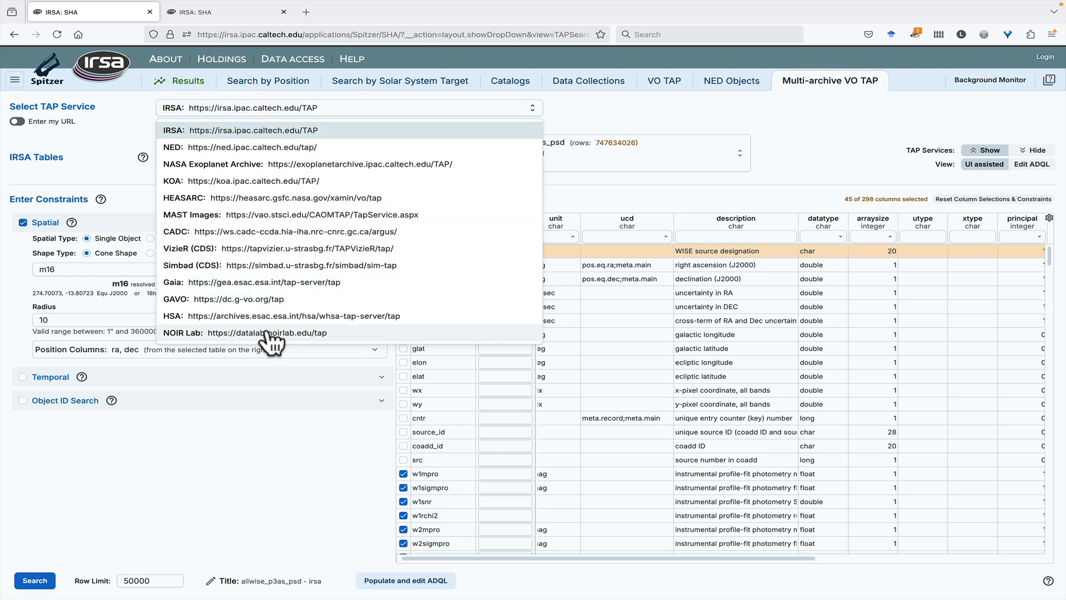
left_click(252, 231)
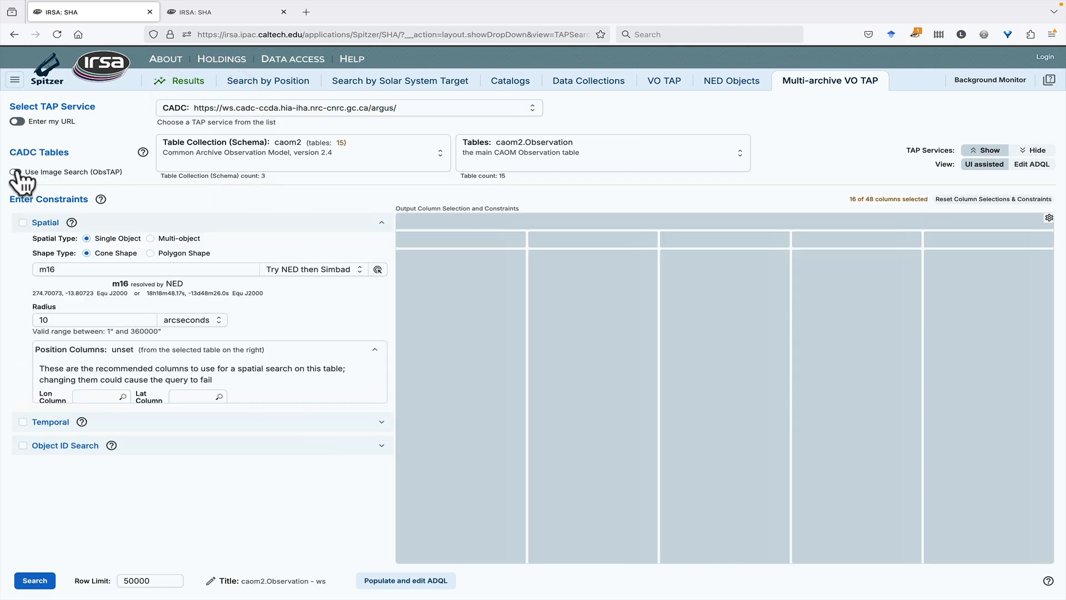
left_click(16, 172)
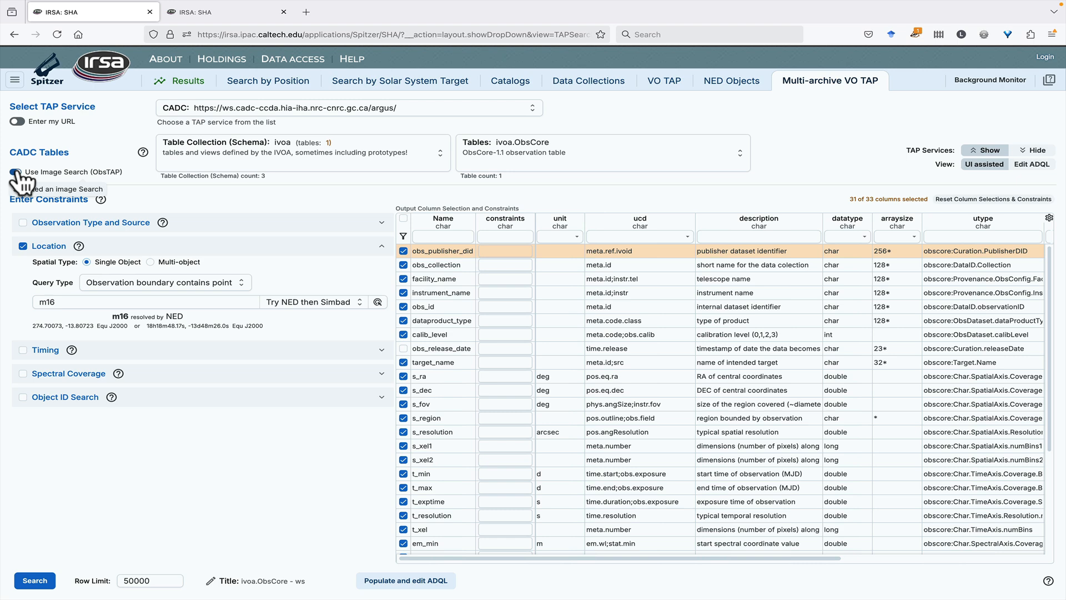
Return to the search results and open the Spitzer Heritage Archive online help
left_click(166, 87)
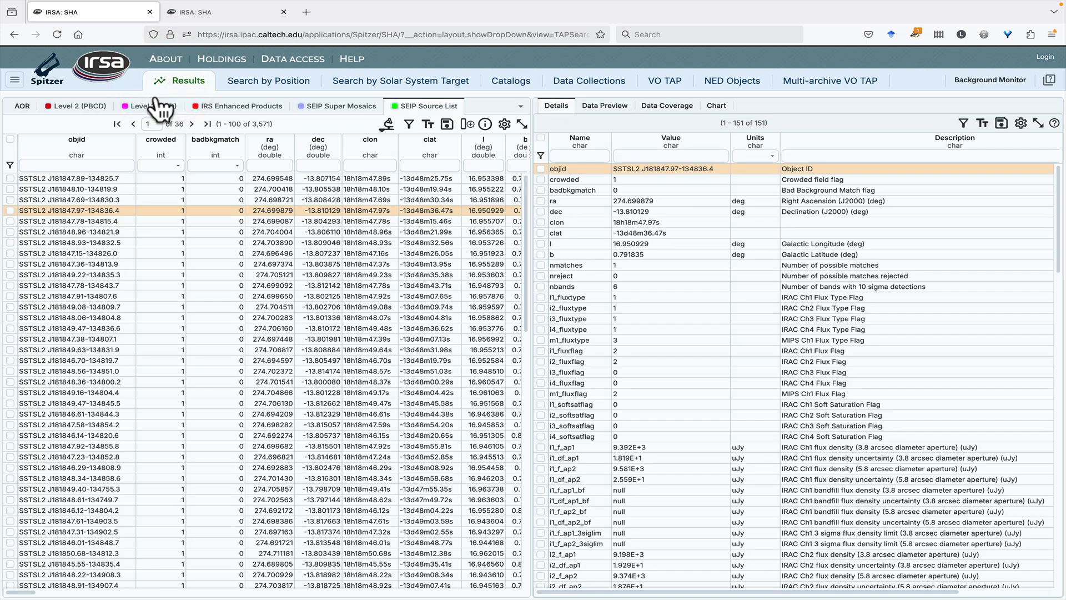
left_click(1049, 80)
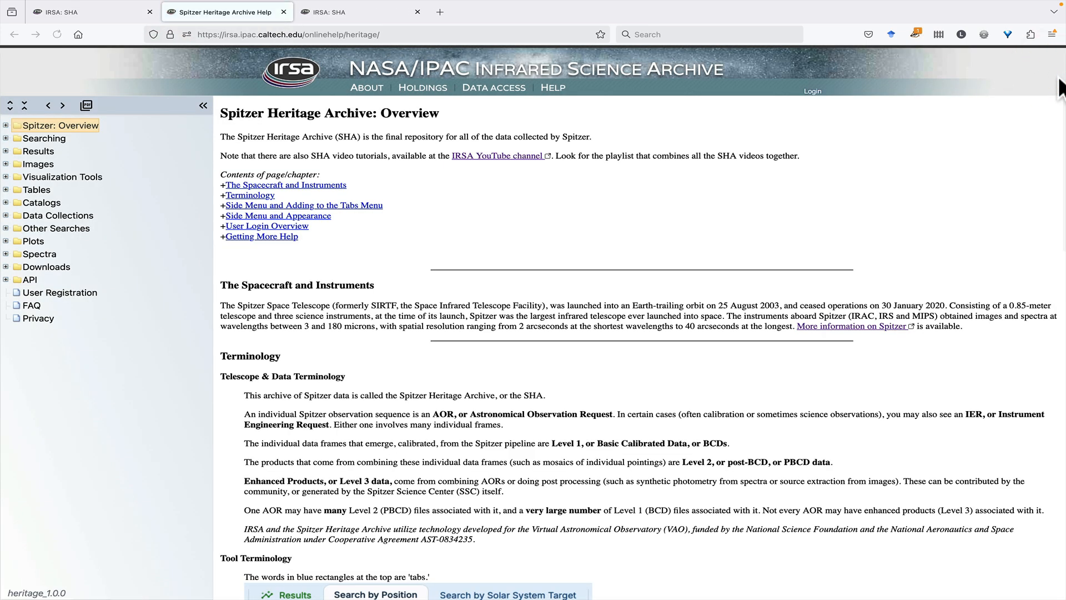